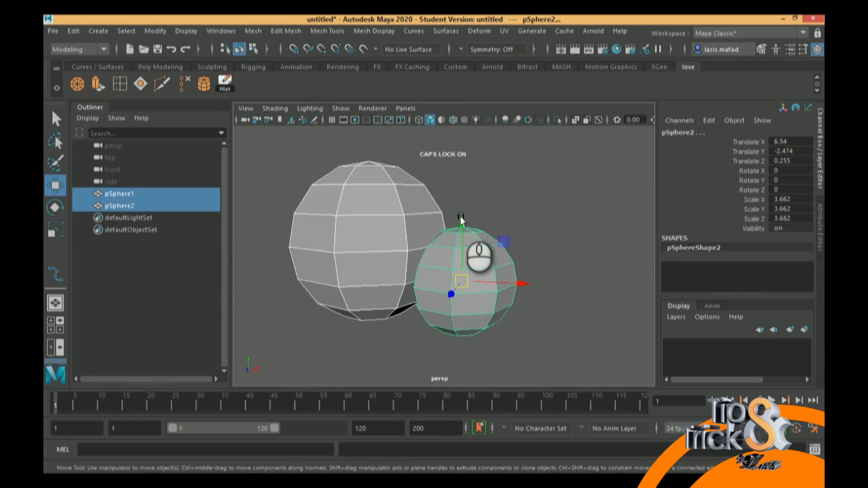
Select only the smaller sphere and move it along Z to about 0.071
alt+drag(598, 244, 465, 308)
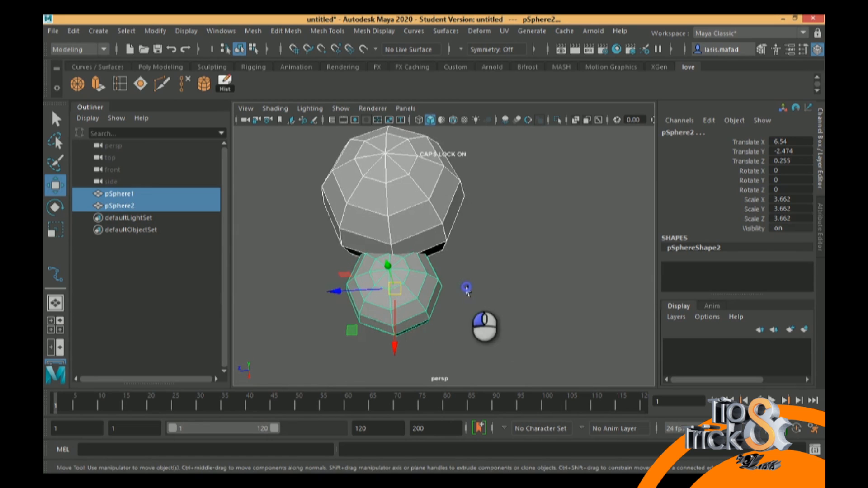
click(459, 289)
click(392, 294)
drag(330, 290, 334, 290)
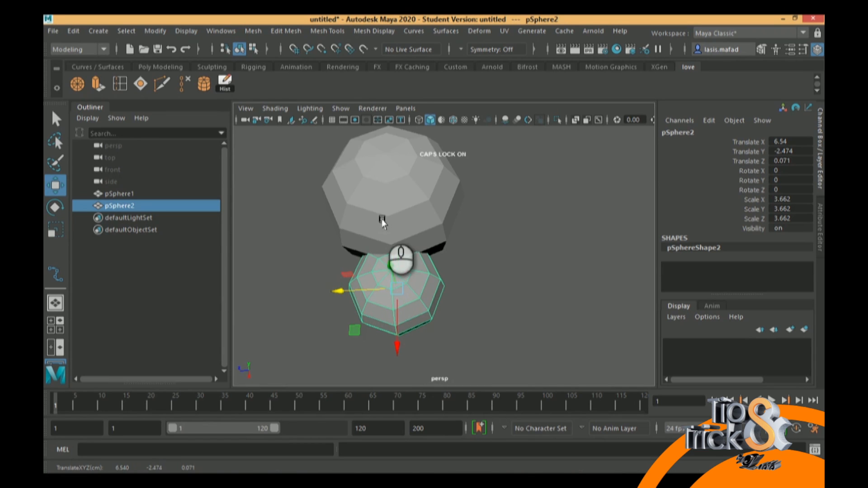
Select both spheres and examine from several angles how their edges line up where they overlap
shift+click(422, 209)
alt+right_drag(430, 262, 474, 276)
alt+drag(418, 311, 490, 260)
scroll(479, 250, down, 5)
scroll(538, 249, up, 3)
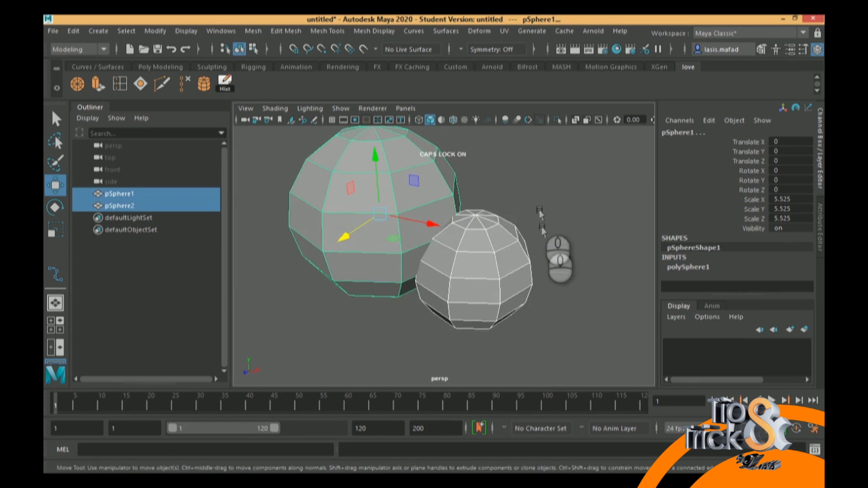
scroll(537, 233, down, 4)
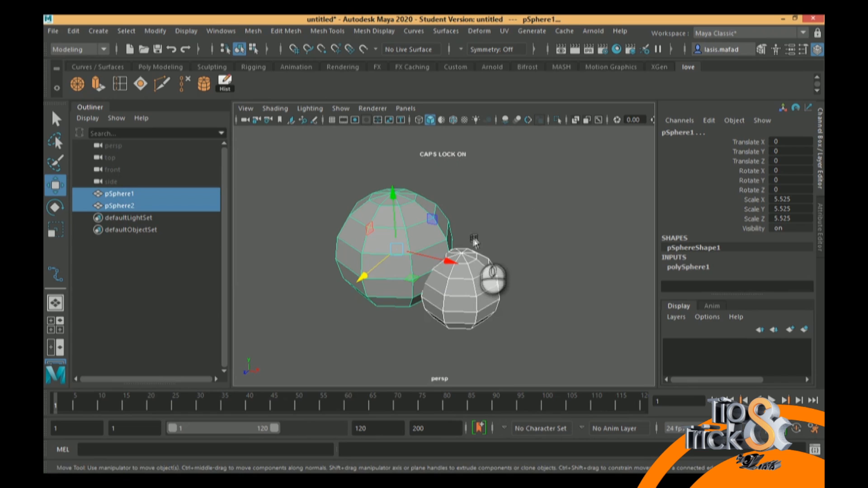
scroll(510, 248, down, 3)
scroll(511, 248, down, 3)
alt+drag(529, 271, 550, 247)
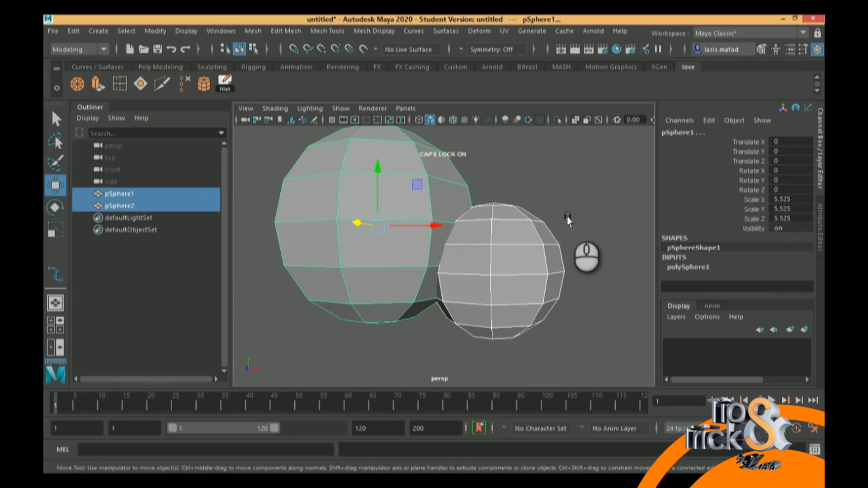
alt+drag(523, 235, 507, 258)
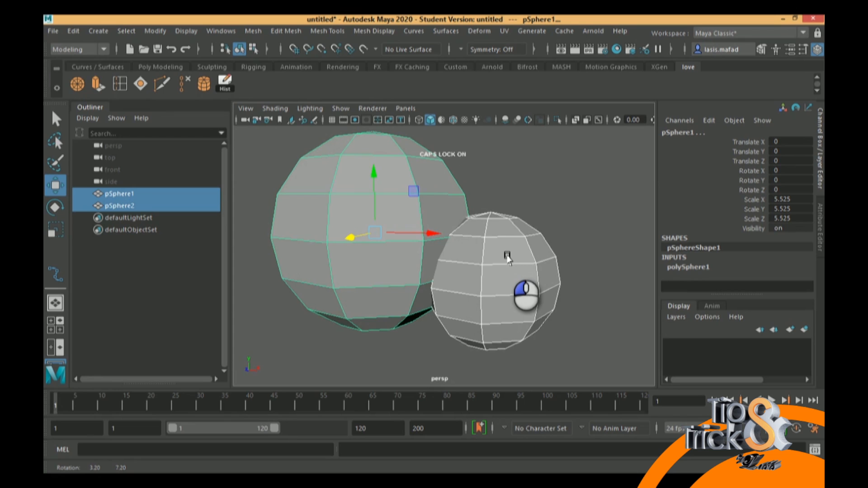
alt+drag(507, 258, 488, 240)
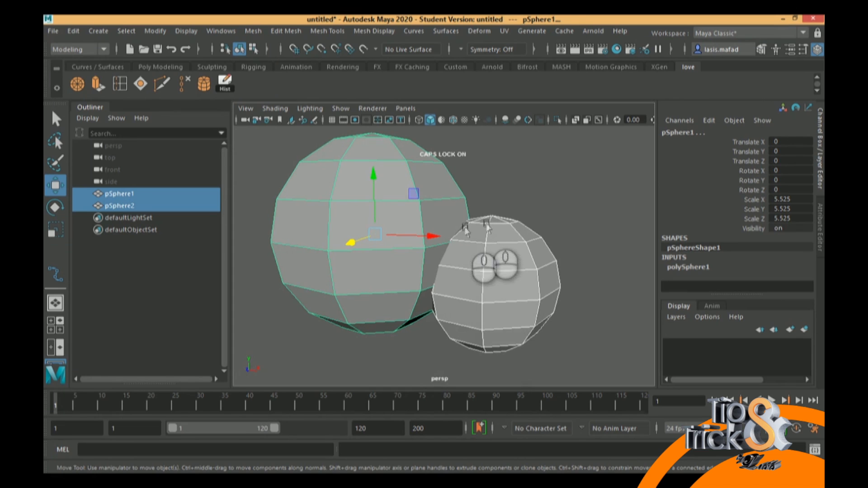
mouse_move(482, 305)
alt+mouse_down()
mouse_move(490, 277)
mouse_move(475, 292)
mouse_move(481, 315)
alt+mouse_up()
Move the smaller sphere along X to about 6.823, then select the larger sphere
click(456, 272)
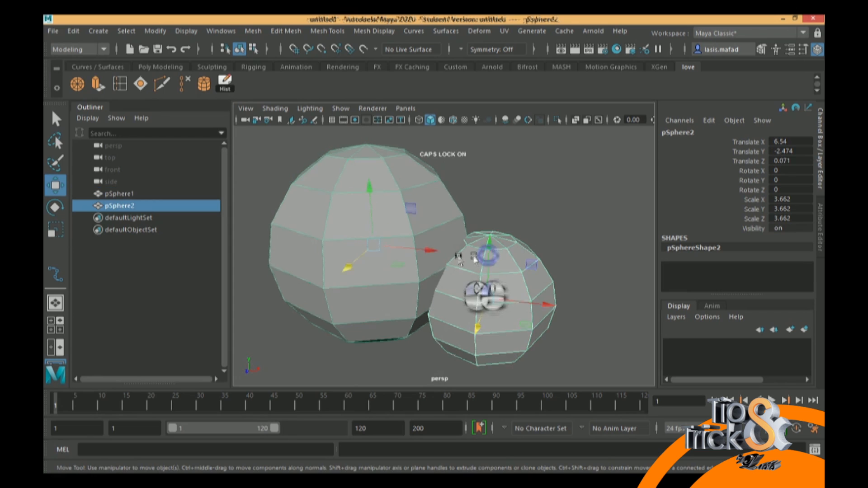
drag(546, 305, 555, 309)
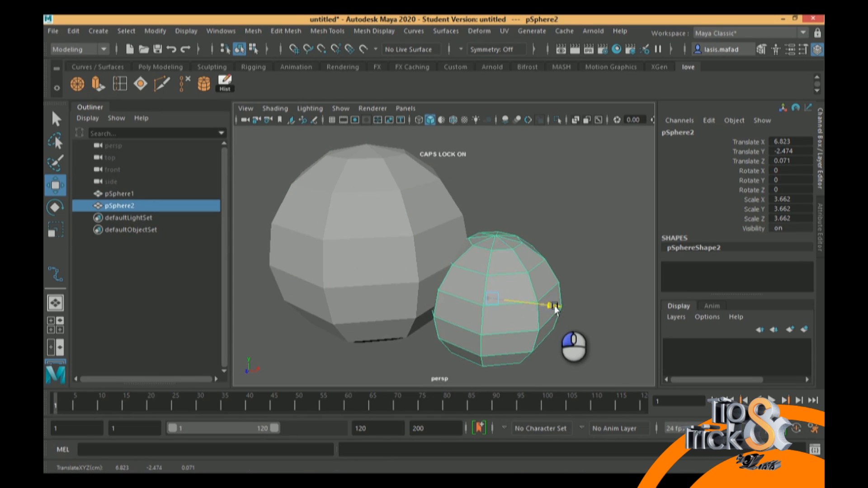
alt+drag(499, 296, 467, 284)
click(411, 214)
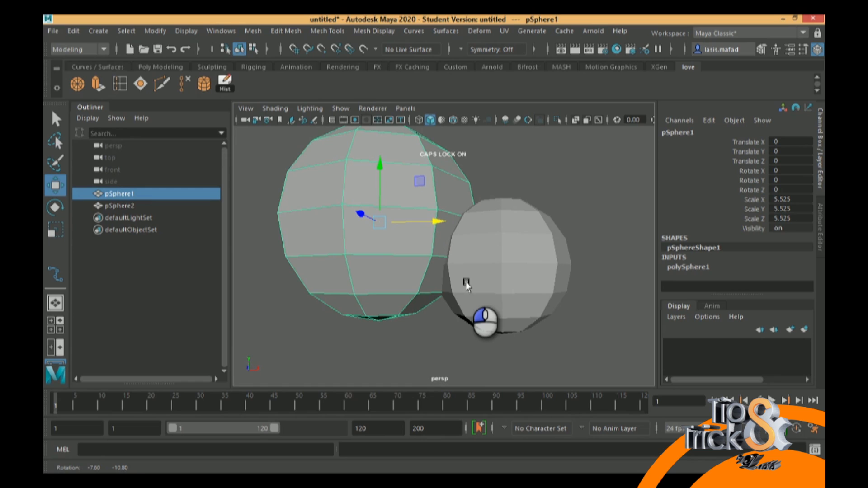
alt+drag(467, 284, 467, 284)
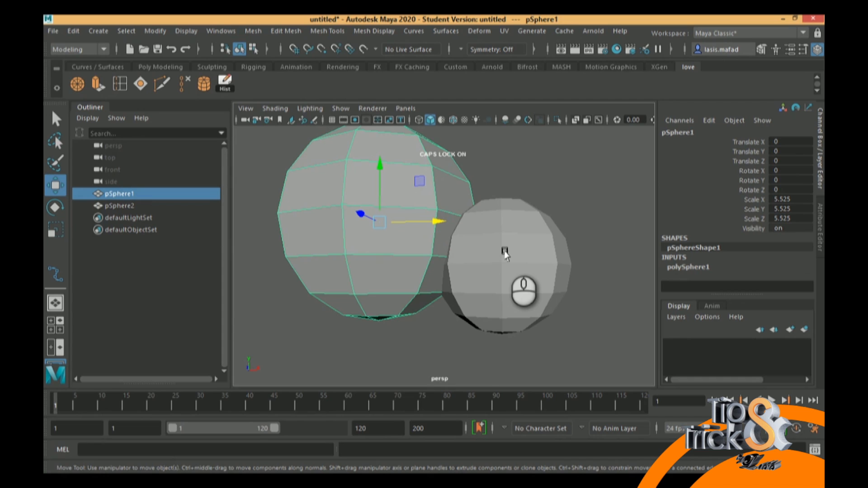
Switch the smaller sphere to edge editing and delete the horizontal edge loop just above its equator, including its vertices
click(504, 230)
right_drag(505, 231, 520, 100)
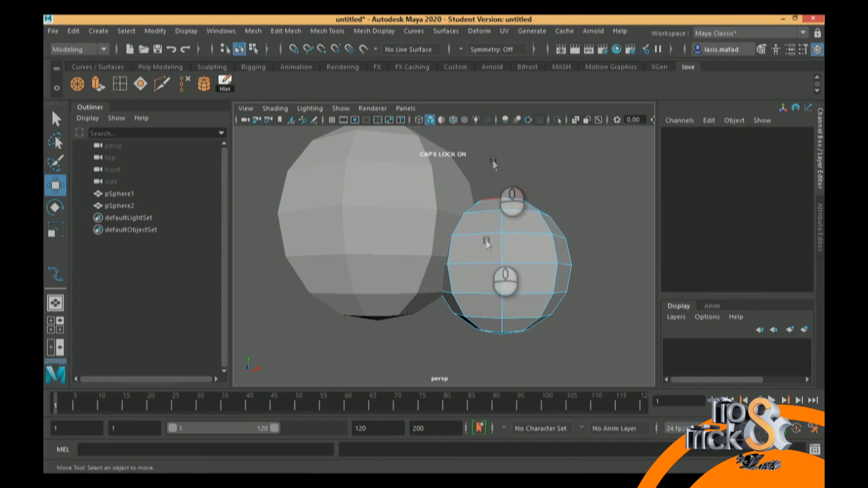
click(485, 234)
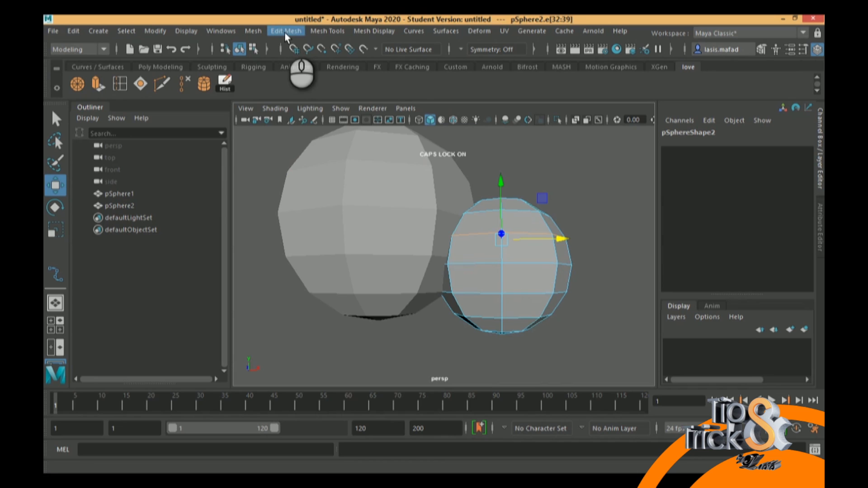
click(254, 30)
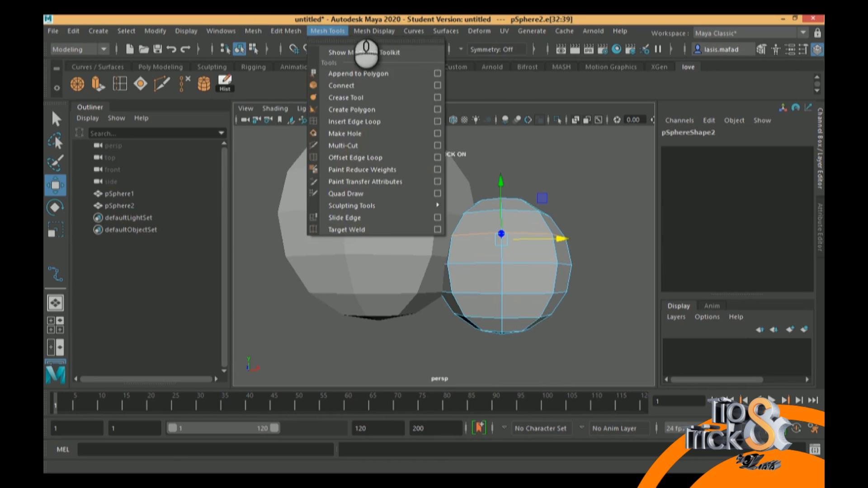
click(350, 12)
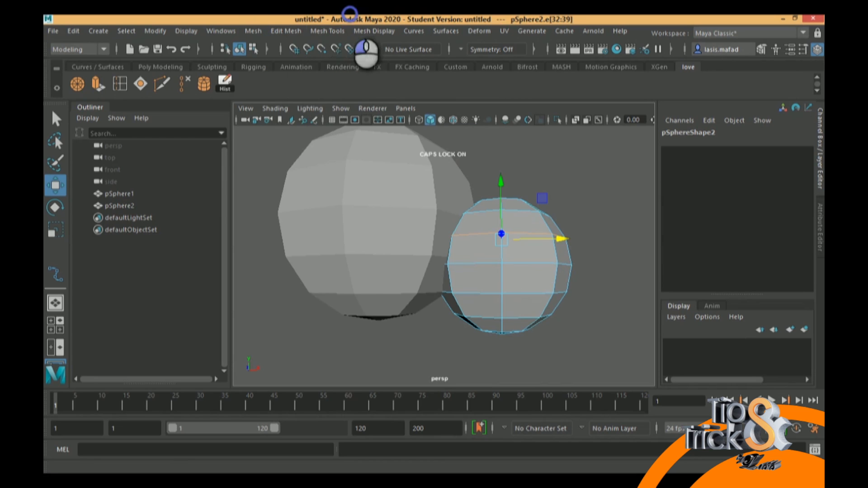
click(182, 82)
mouse_move(518, 242)
alt+mouse_down()
mouse_move(512, 240)
mouse_move(528, 248)
mouse_move(524, 261)
mouse_move(517, 243)
alt+mouse_up()
Move the smaller sphere's equator edge loop upward and adjust the height of the loop above it
click(528, 272)
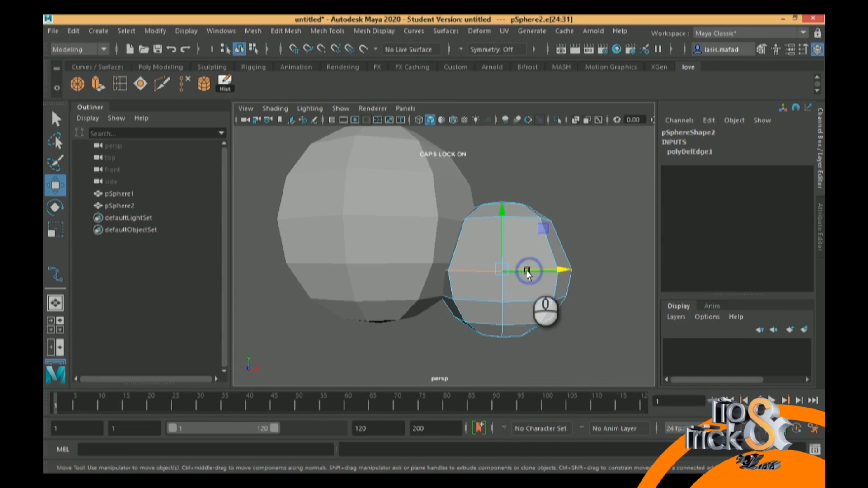
drag(503, 225, 501, 207)
double_click(517, 217)
drag(502, 164, 501, 163)
Fine-tune the height of the smaller sphere's loop above the equator and adjust its width with the Scale tool
alt+drag(537, 189, 517, 242)
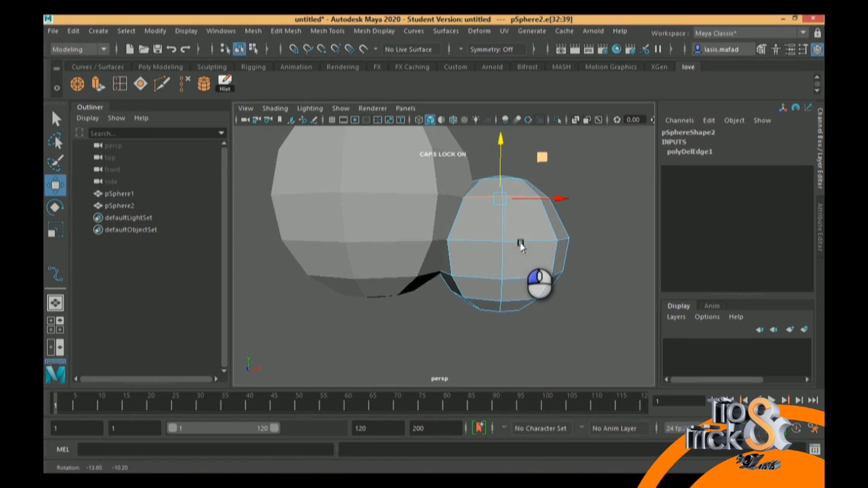
drag(500, 147, 500, 146)
key(r)
drag(500, 208, 512, 220)
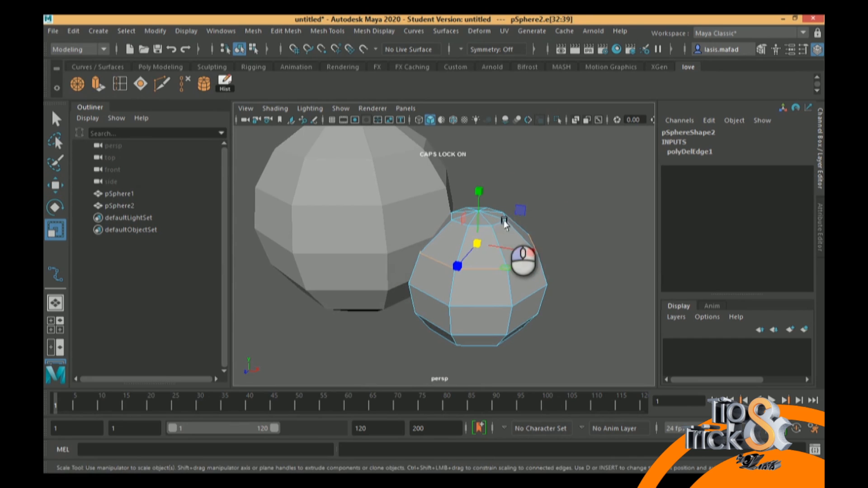
click(478, 226)
Widen the edge loop around the smaller sphere's top pole by about 1.107 in X and Z, adjusting its height and scale
double_click(500, 224)
alt+drag(514, 223, 497, 206)
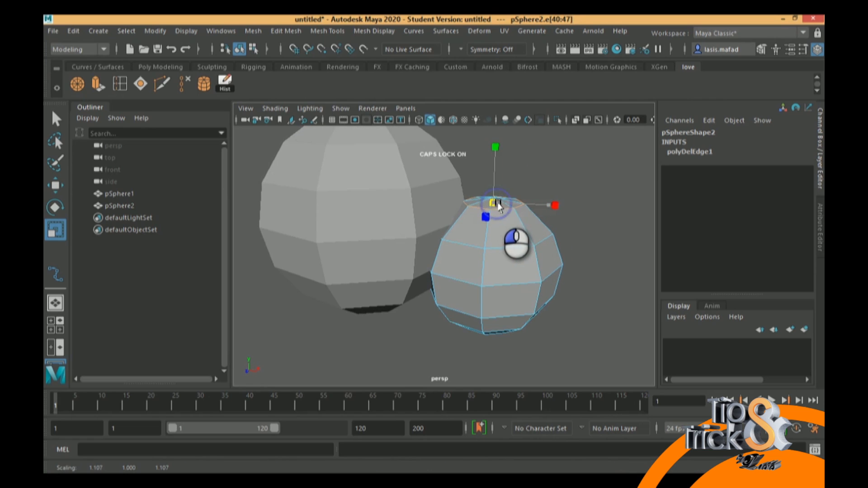
key(w)
drag(493, 147, 494, 146)
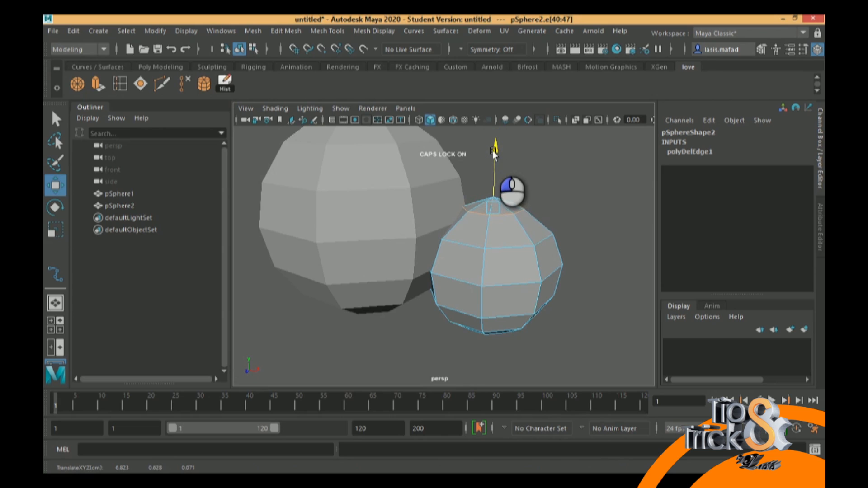
alt+drag(509, 187, 518, 180)
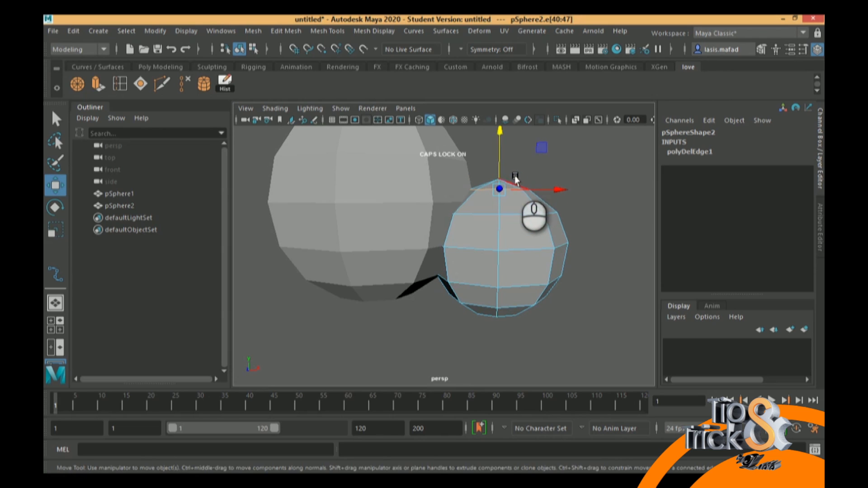
key(r)
mouse_move(514, 194)
alt+mouse_down()
mouse_move(491, 194)
mouse_move(514, 194)
alt+mouse_up()
Return the smaller sphere to object mode and join both spheres with a Boolean Union
alt+drag(528, 224, 494, 248)
right_click(463, 267)
right_drag(494, 204, 507, 117)
click(428, 197)
shift+click(499, 276)
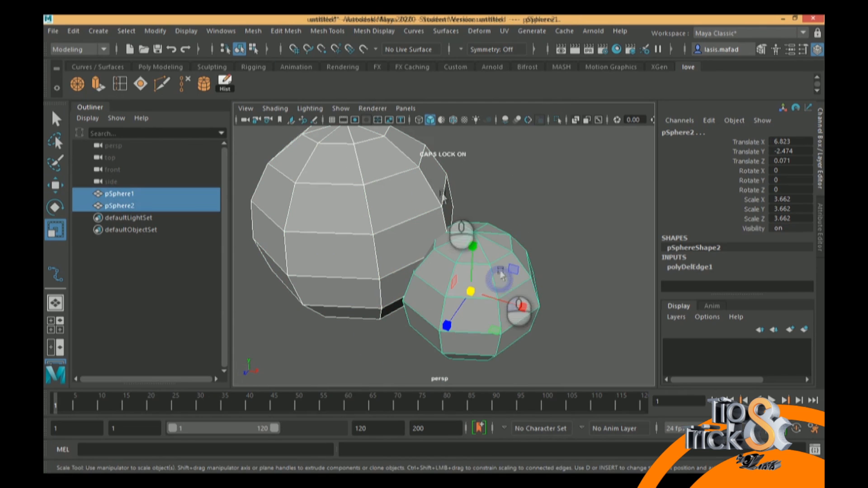
click(327, 30)
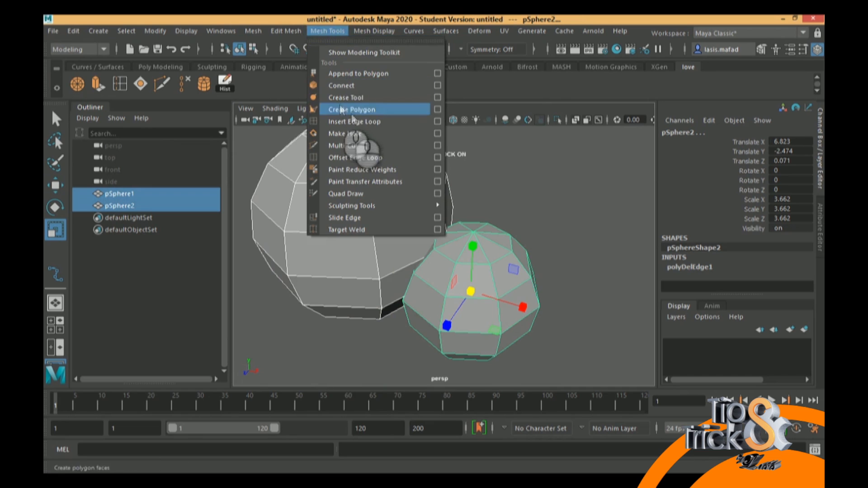
click(292, 31)
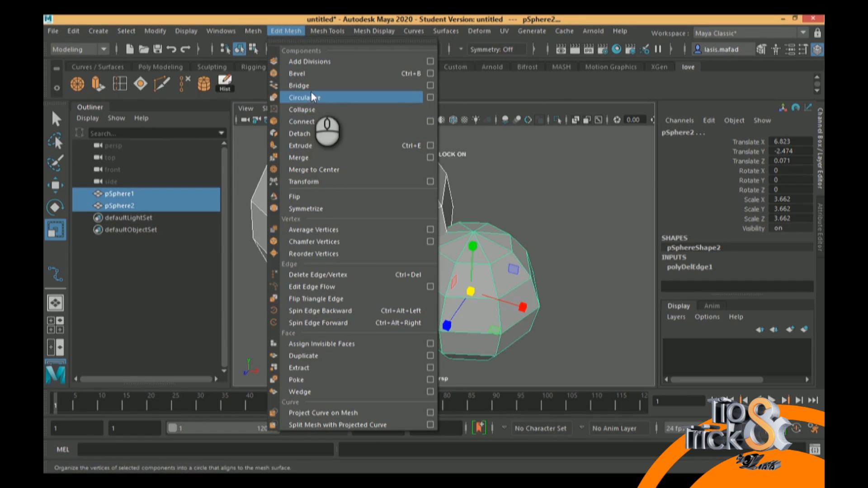
mouse_move(337, 30)
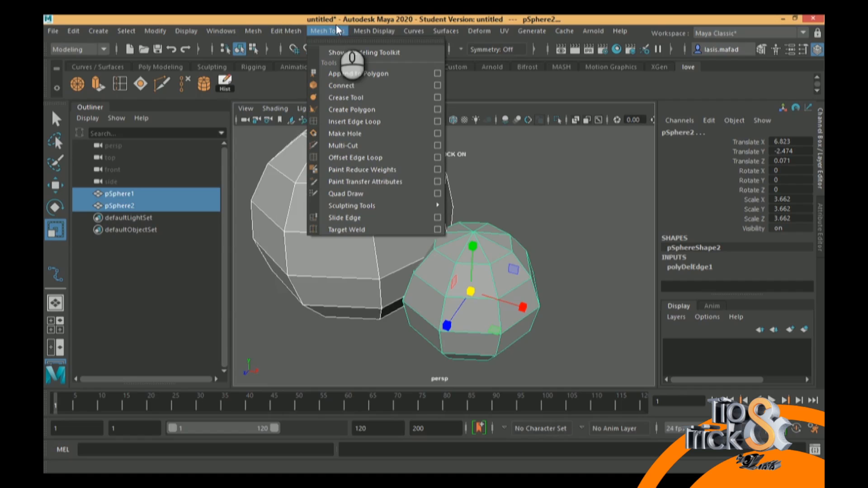
mouse_move(256, 31)
mouse_move(277, 61)
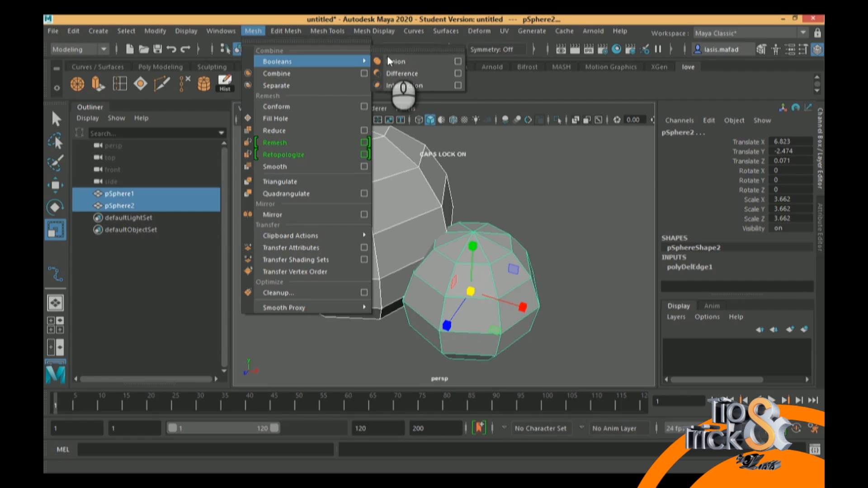
click(397, 63)
Examine the seam between the united spheres in wireframe and shaded display from several angles
alt+drag(455, 217, 492, 190)
key(4)
alt+drag(469, 217, 441, 249)
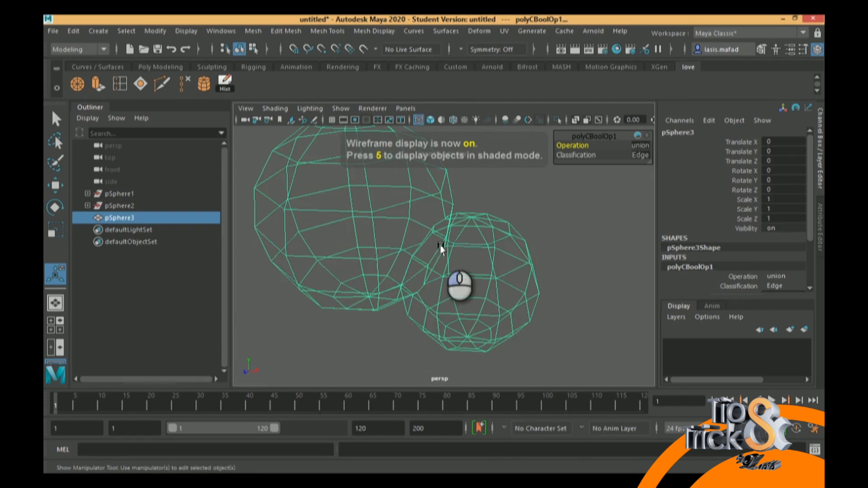
key(5)
scroll(401, 291, up, 10)
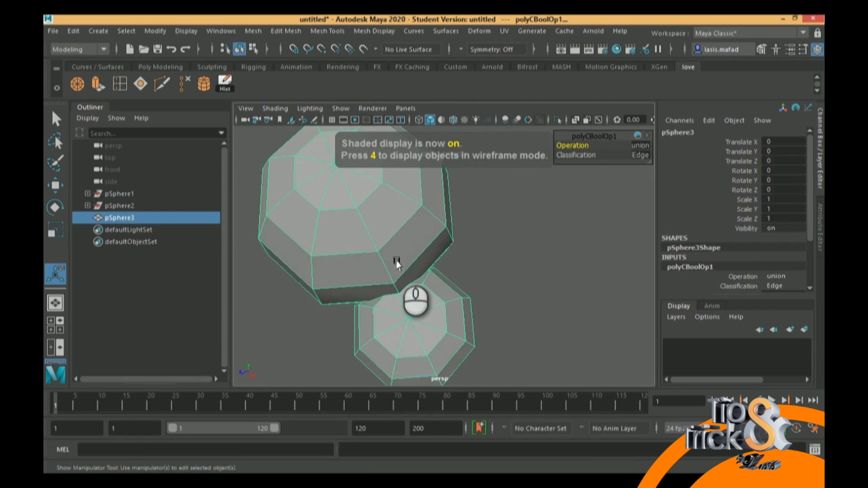
alt+drag(457, 291, 466, 294)
mouse_move(416, 310)
alt+mouse_down()
mouse_move(457, 265)
mouse_move(492, 264)
mouse_move(500, 253)
alt+mouse_up()
mouse_move(501, 253)
alt+right_down()
mouse_move(475, 279)
mouse_move(455, 254)
alt+right_up()
mouse_move(461, 251)
alt+mouse_down()
mouse_move(486, 248)
mouse_move(443, 247)
mouse_move(426, 281)
mouse_move(414, 262)
mouse_move(434, 238)
mouse_move(442, 249)
mouse_move(462, 247)
alt+mouse_up()
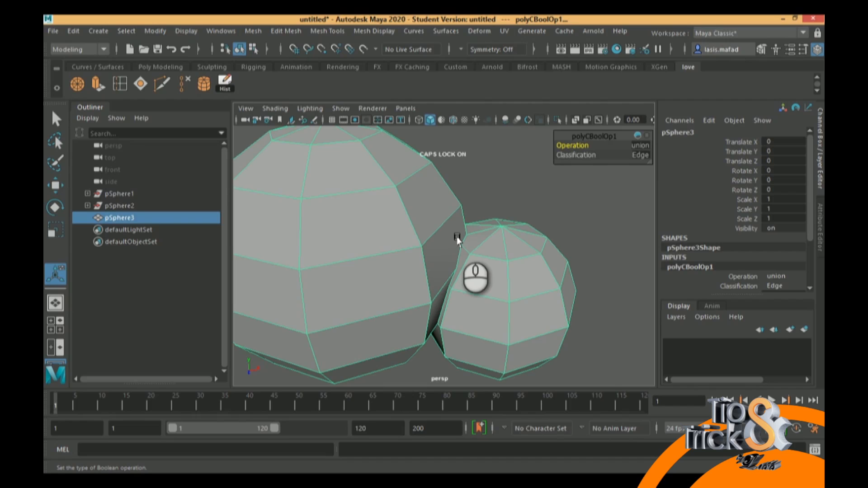
alt+drag(457, 240, 445, 254)
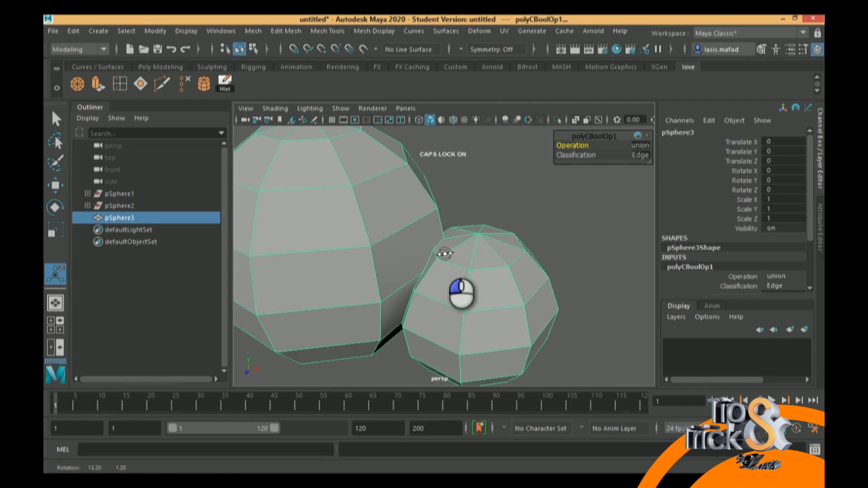
alt+middle_drag(450, 266, 488, 260)
alt+drag(465, 271, 484, 251)
alt+drag(475, 254, 475, 257)
Switch the united mesh to vertex editing and select two neighbouring vertices on the seam between the spheres
right_drag(475, 222, 432, 133)
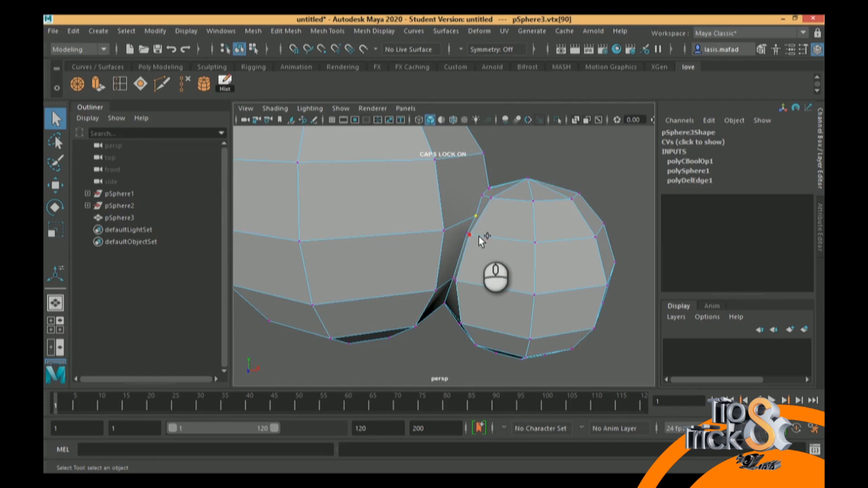
alt+middle_drag(471, 224, 453, 248)
alt+drag(454, 248, 499, 272)
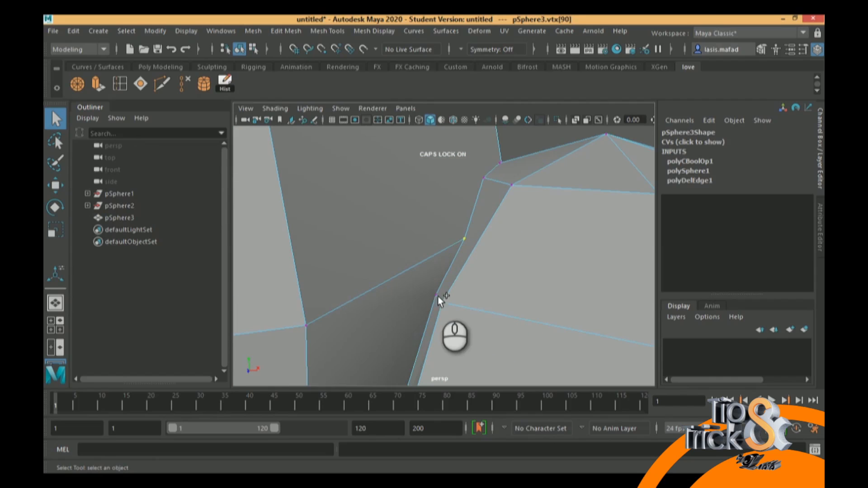
scroll(448, 262, down, 3)
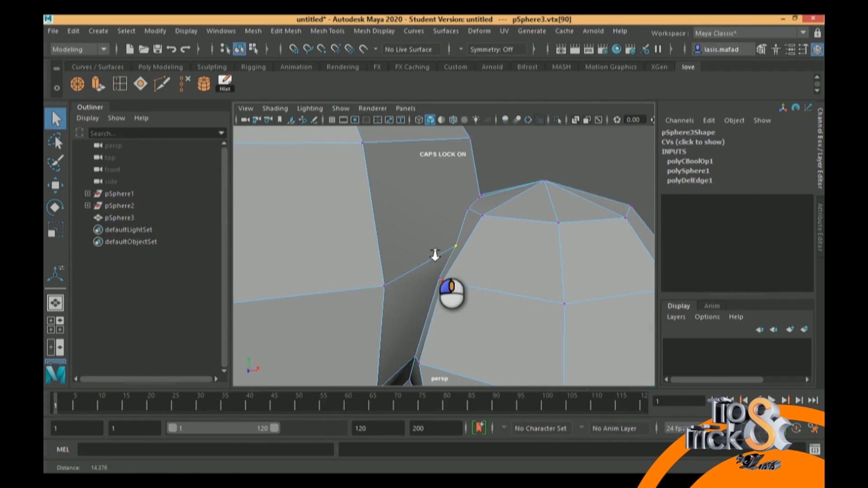
shift+click(439, 278)
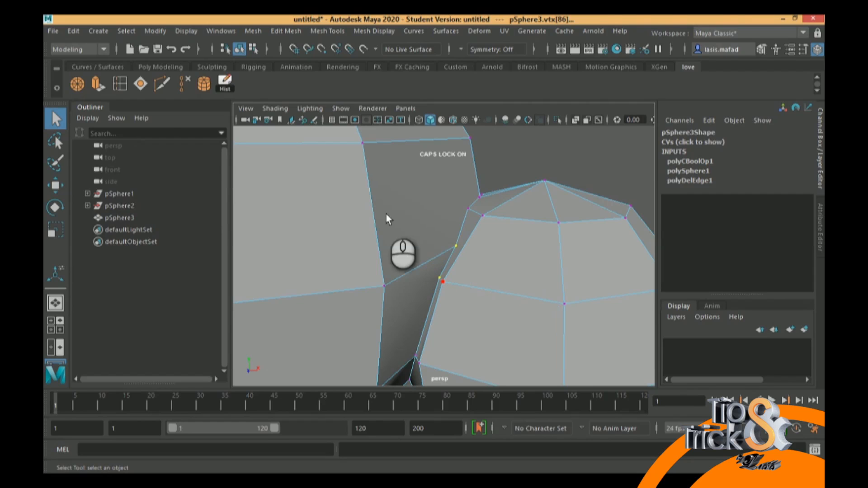
Multi-Cut a new edge from the larger sphere's corner vertex to the lower seam vertex beside the smaller sphere
click(77, 84)
key(ctrl+z)
click(162, 85)
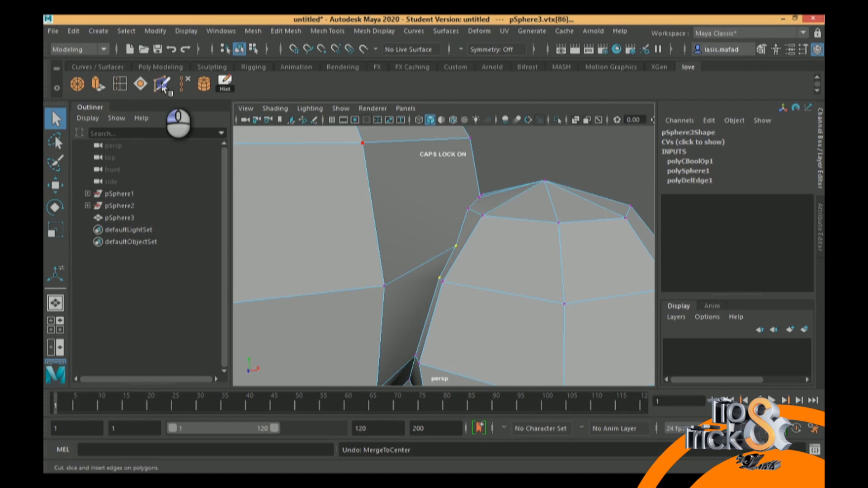
click(384, 285)
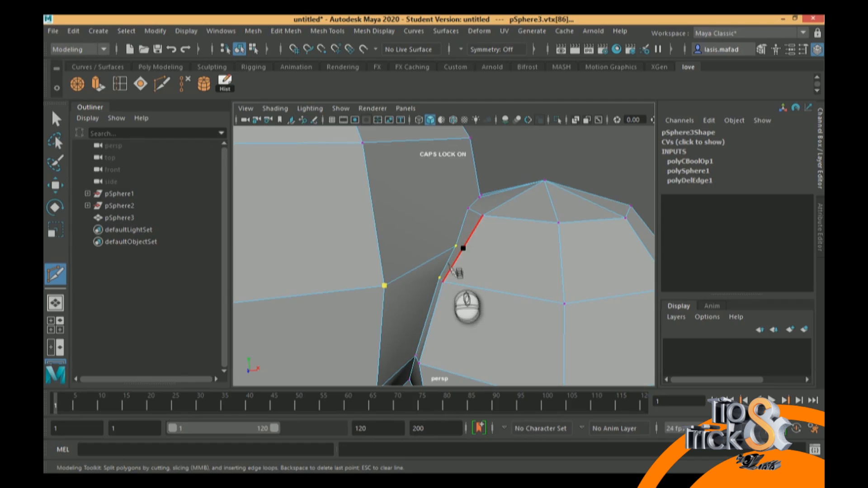
click(447, 263)
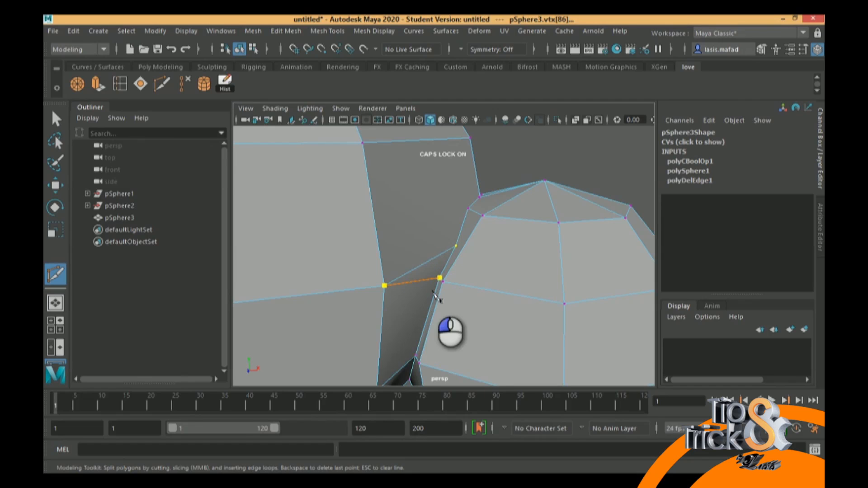
right_click(544, 297)
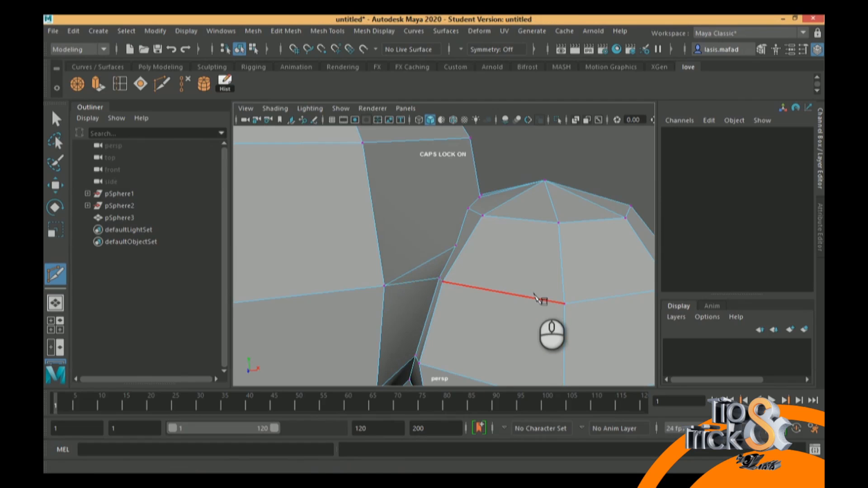
click(384, 285)
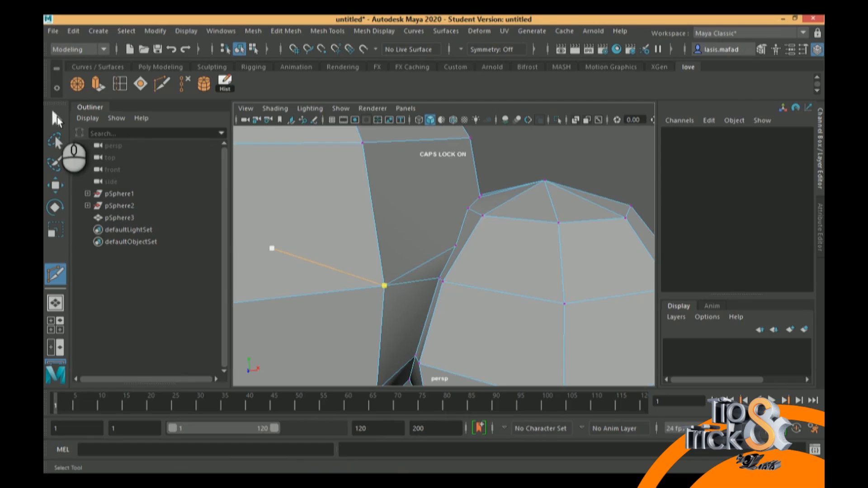
key(q)
Switch to edge editing and delete the old slanted edge between the larger sphere's corner vertex and the upper seam vertex
right_drag(440, 135, 435, 99)
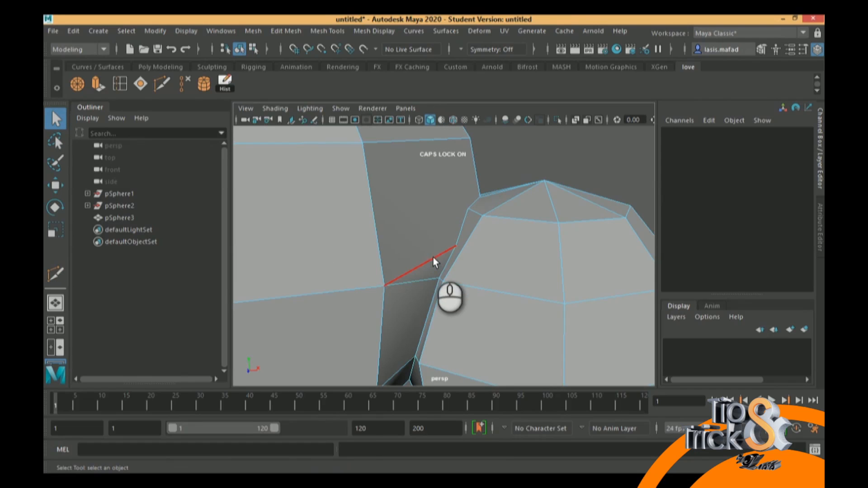
click(433, 256)
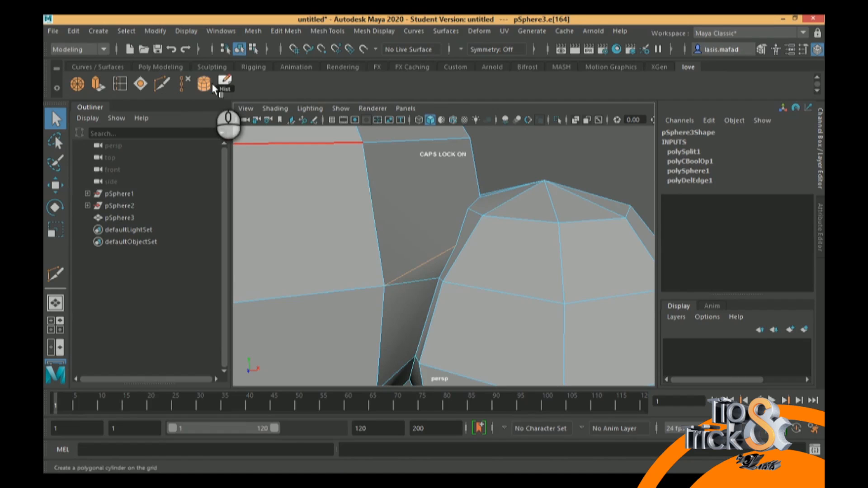
click(182, 84)
At the next doubled seam corner, Multi-Cut an edge from the smaller sphere's vertex to the end of the larger sphere's horizontal edge
alt+drag(491, 262, 476, 281)
right_drag(479, 268, 469, 101)
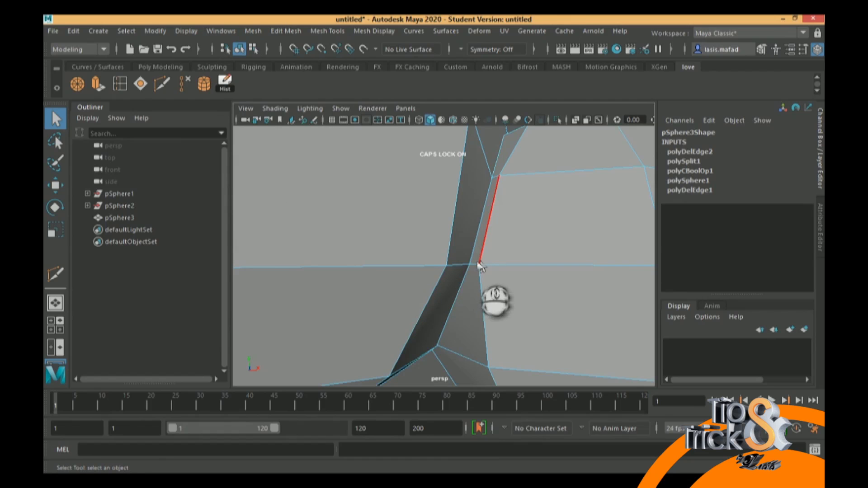
click(475, 267)
middle_drag(465, 258, 506, 225)
right_drag(472, 191, 426, 133)
alt+middle_drag(494, 186, 535, 241)
alt+drag(474, 228, 467, 213)
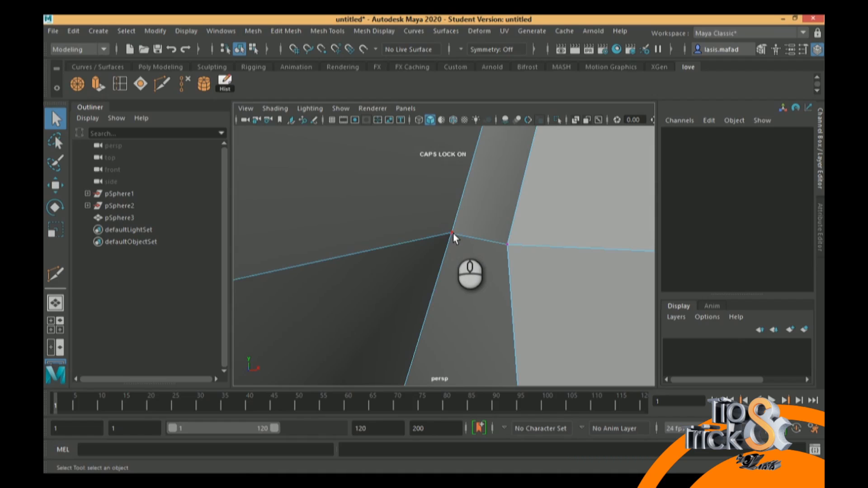
click(161, 84)
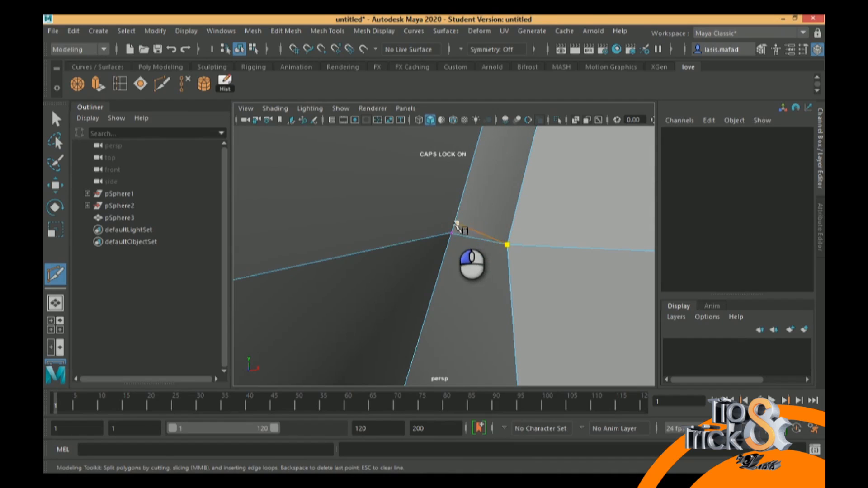
drag(448, 253, 450, 222)
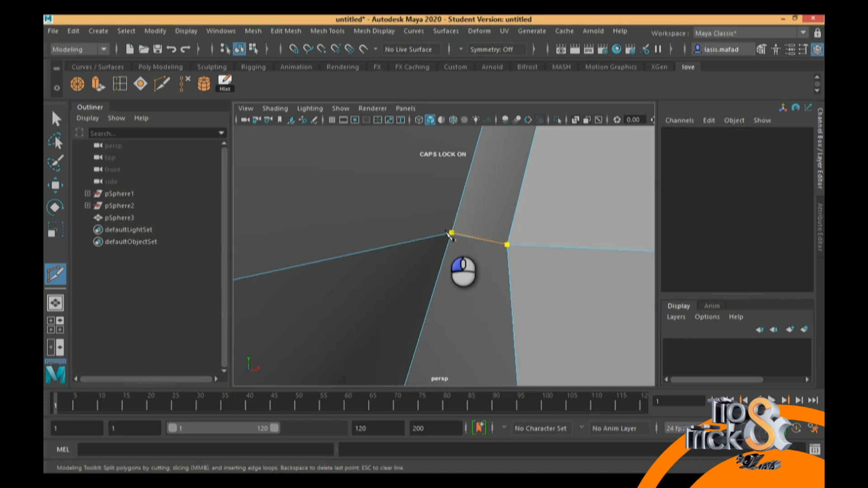
click(447, 233)
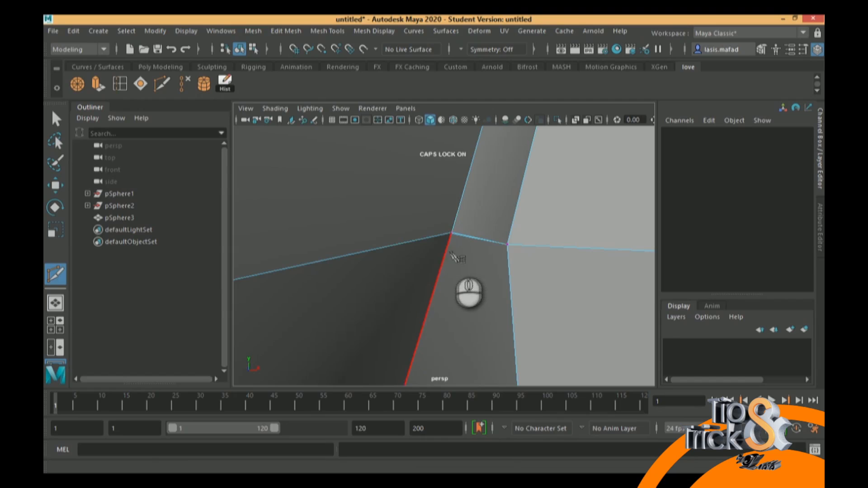
click(49, 116)
Delete the old edge and its extra seam vertex lying almost on top of the new short cut
right_drag(458, 237, 459, 100)
click(459, 234)
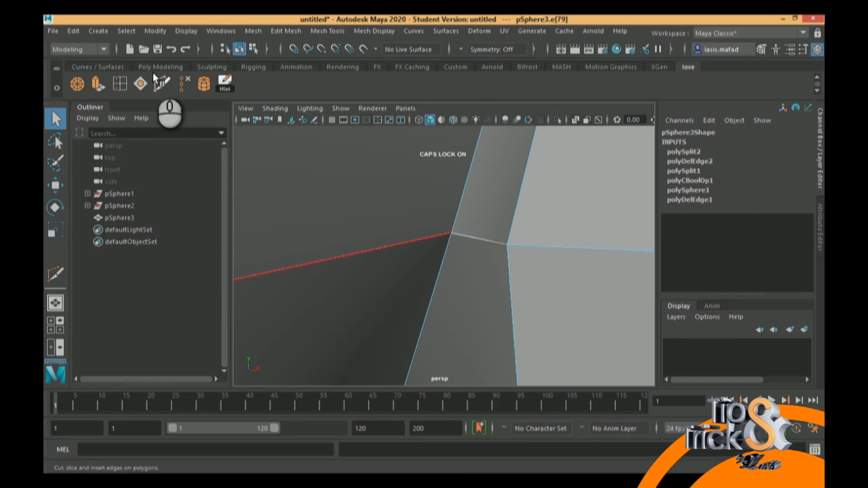
click(184, 82)
Further along the seam, Multi-Cut from the smaller sphere's corner vertex to the seam vertex where the larger sphere's edge ends
alt+middle_drag(483, 272, 484, 218)
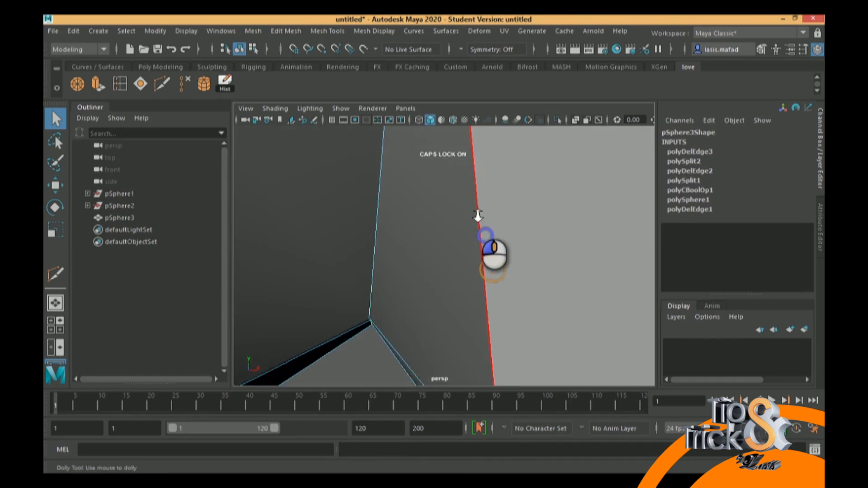
alt+drag(484, 218, 447, 184)
mouse_move(435, 252)
alt+mouse_down()
mouse_move(441, 227)
mouse_move(440, 240)
mouse_move(465, 257)
mouse_move(475, 226)
mouse_move(472, 244)
alt+mouse_up()
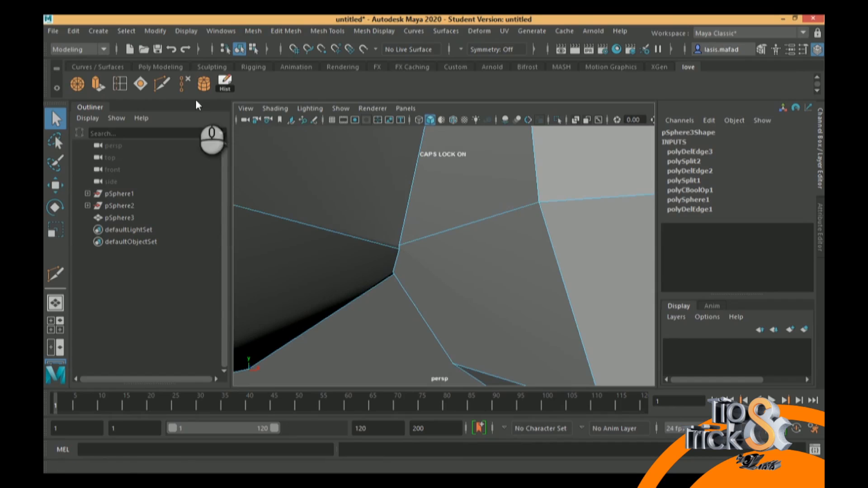
click(162, 84)
click(521, 186)
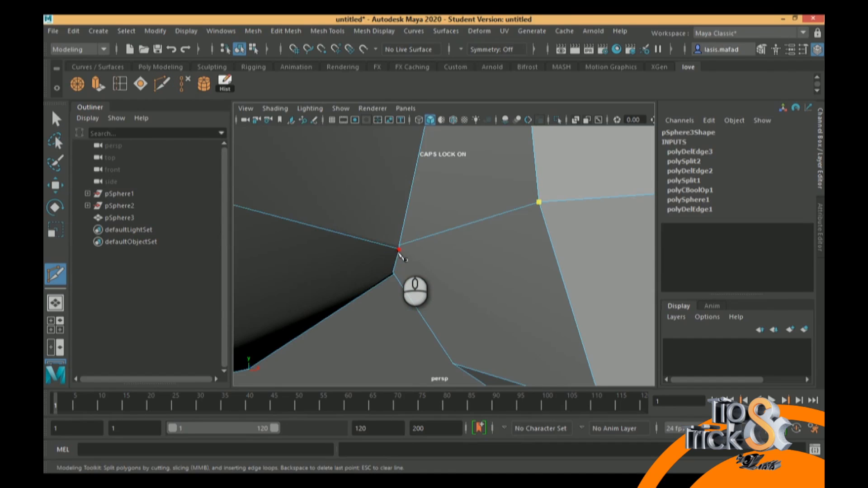
click(56, 118)
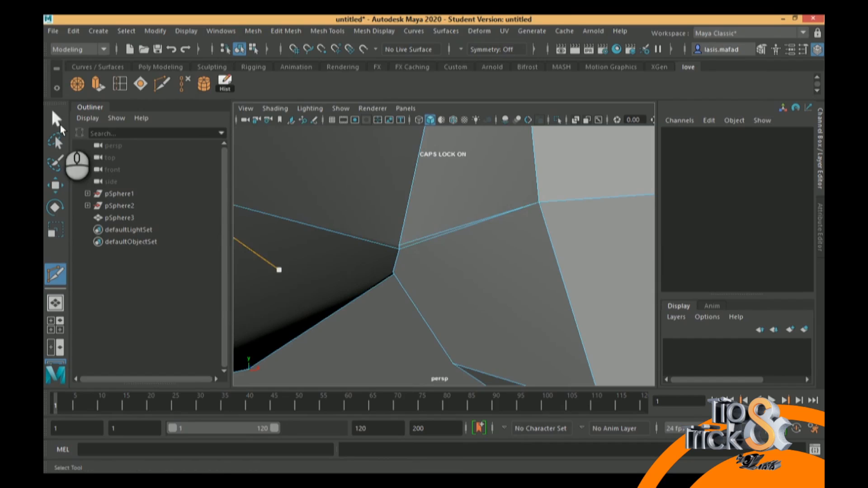
Delete the upper of the two nearly overlapping edges between the smaller sphere's corner and the seam
click(429, 238)
right_drag(435, 131, 428, 100)
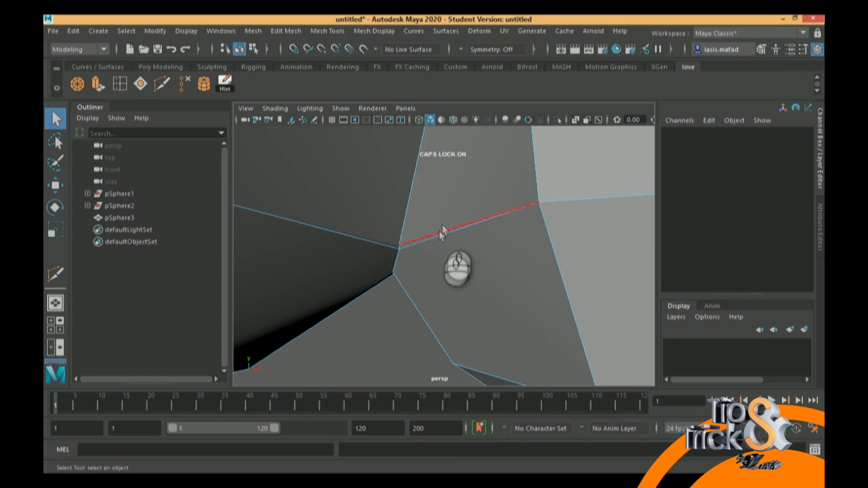
click(439, 231)
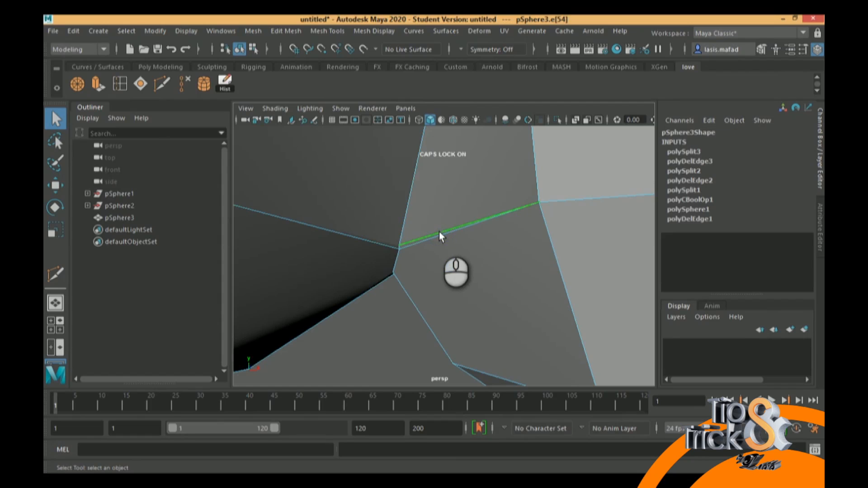
click(181, 79)
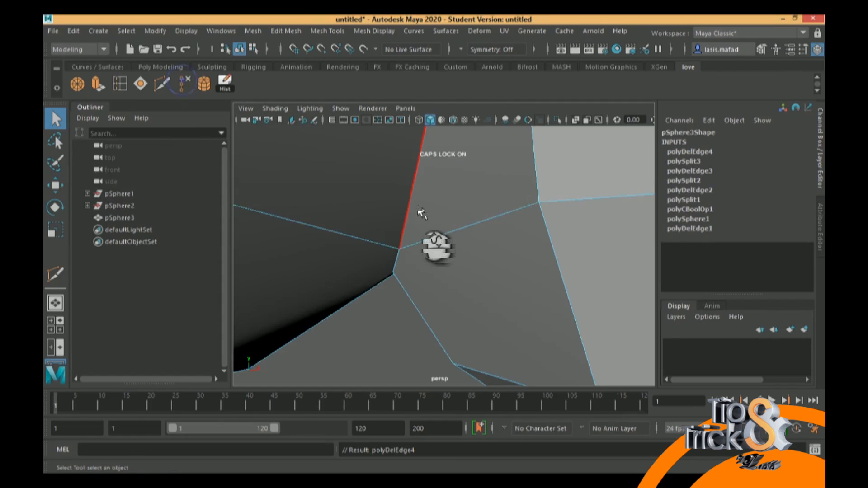
On the seam's underside, Multi-Cut from the smaller sphere's vertex to the seam vertex at the end of the larger sphere's edge
alt+middle_drag(480, 243, 470, 237)
alt+drag(466, 235, 488, 179)
scroll(453, 235, up, 3)
alt+middle_drag(487, 179, 471, 248)
alt+drag(471, 248, 500, 262)
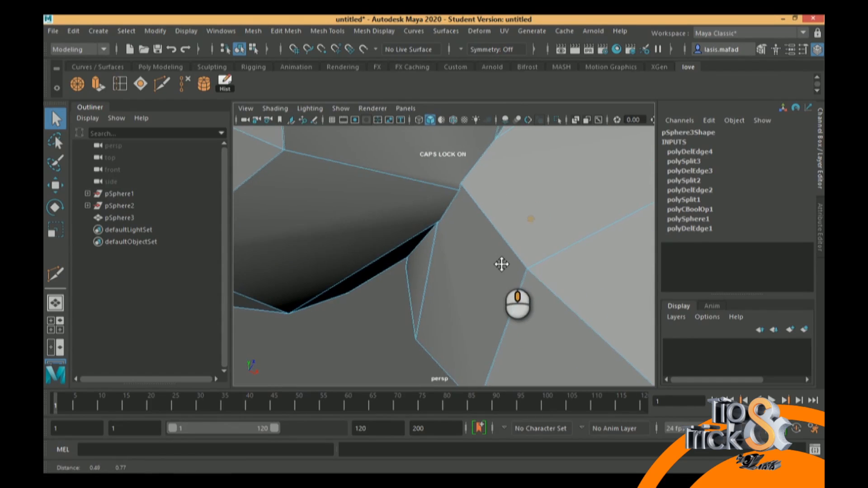
click(161, 84)
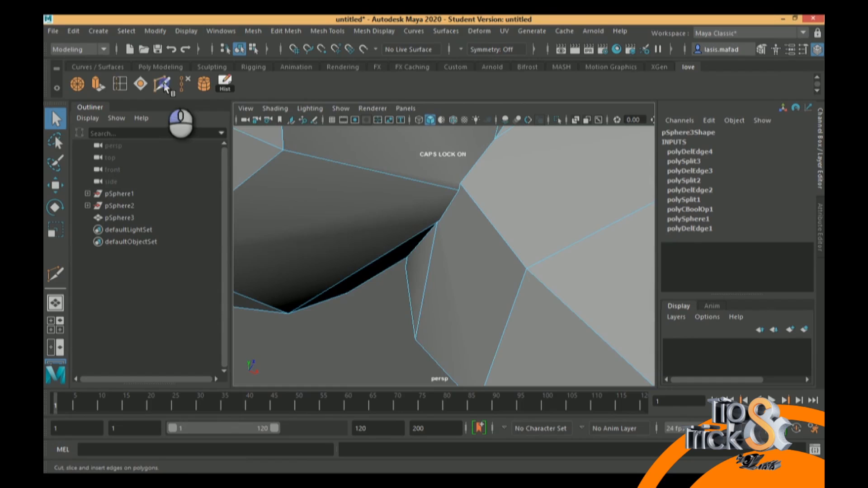
click(525, 269)
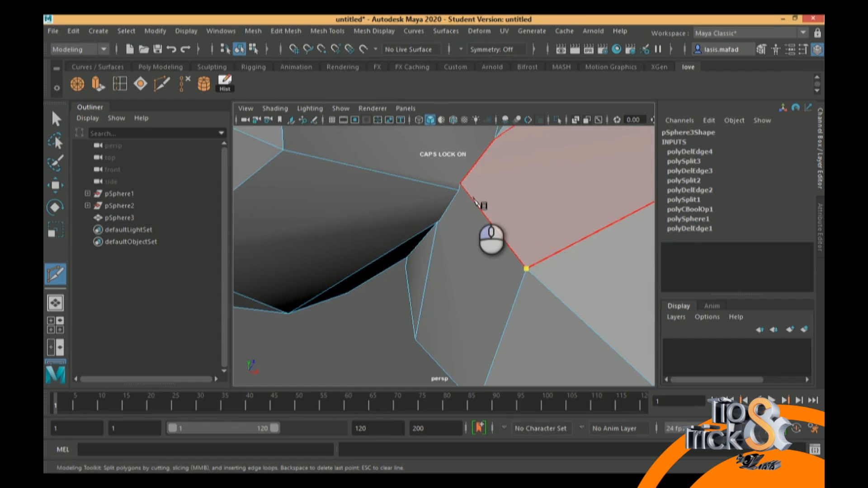
click(456, 197)
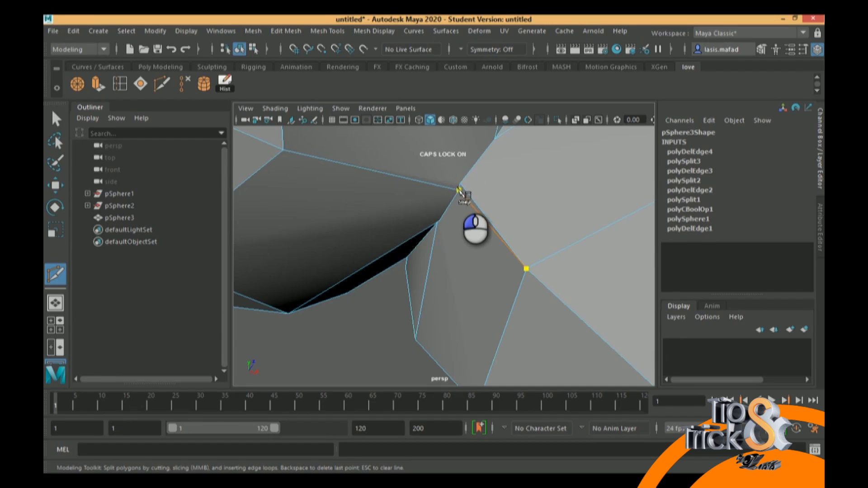
click(459, 190)
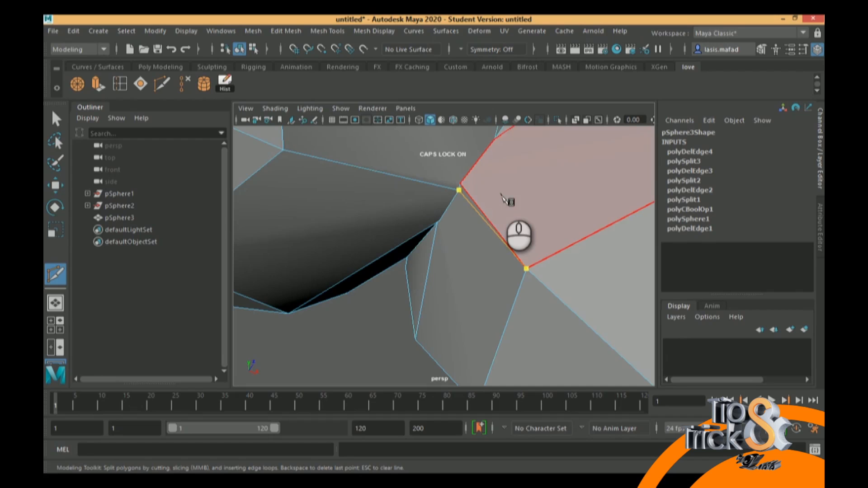
key(Return)
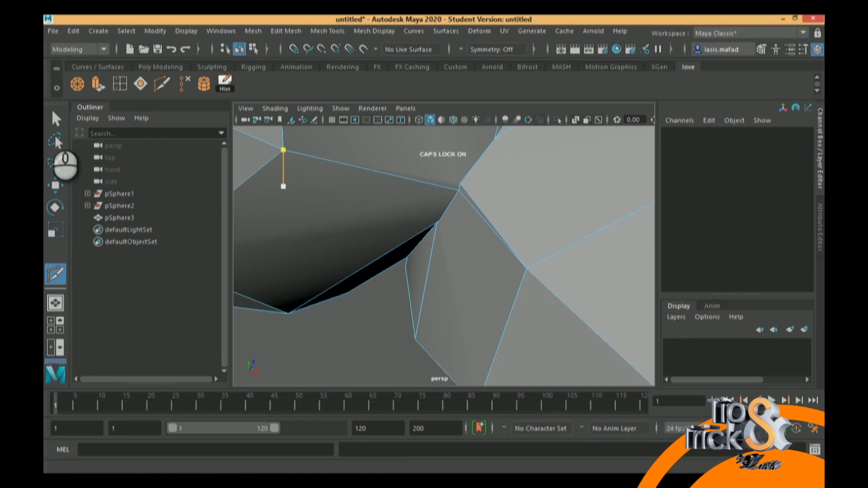
click(58, 116)
Delete the redundant outer edge beside the new cut on the seam's underside
right_drag(474, 136, 473, 100)
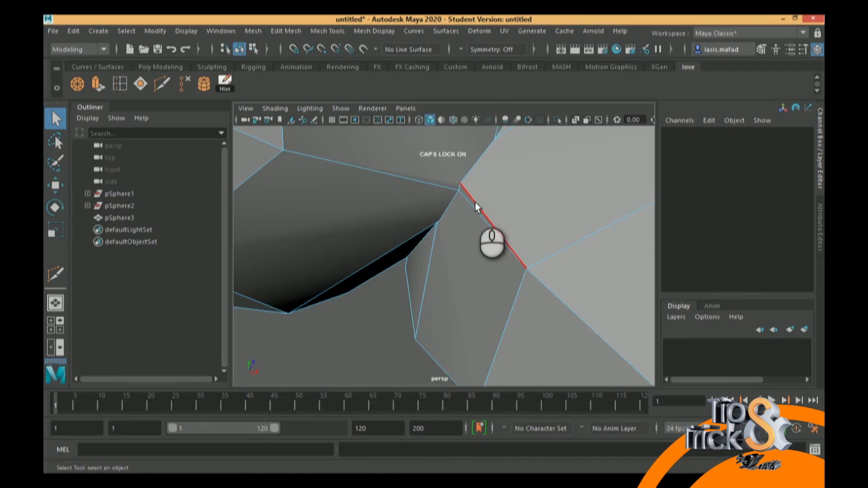
click(475, 203)
click(183, 84)
Beside the dark gap, Multi-Cut from the smaller sphere's corner vertex to the seam vertex at the gap's tip
alt+drag(416, 207, 446, 218)
alt+middle_drag(477, 206, 532, 218)
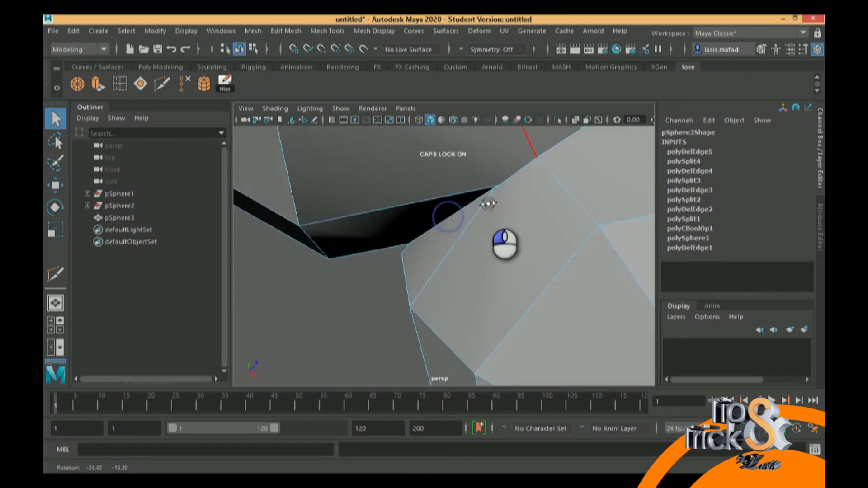
alt+drag(521, 217, 581, 246)
click(272, 142)
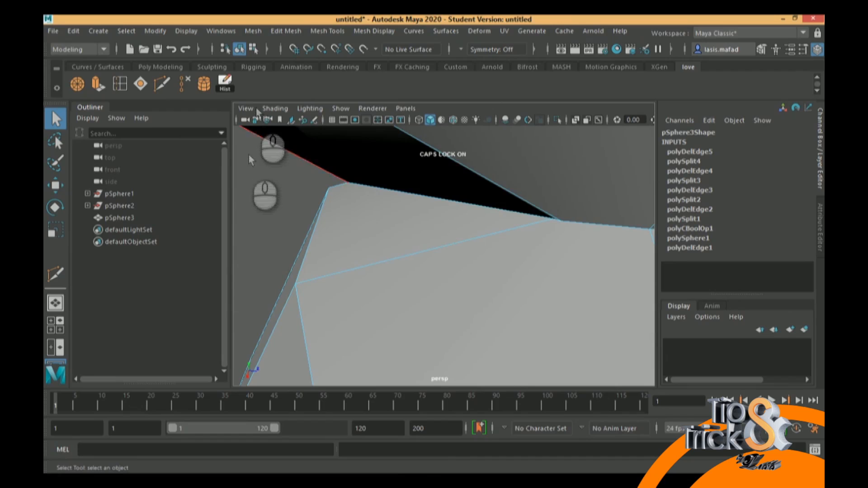
click(161, 84)
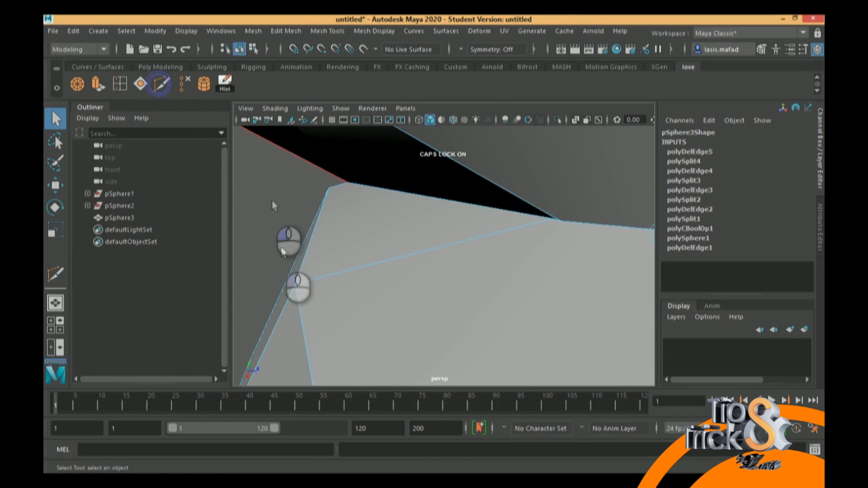
click(295, 284)
click(574, 222)
key(Return)
Delete the old upper edge running alongside the new cut to the tip of the dark gap
right_drag(527, 230, 521, 100)
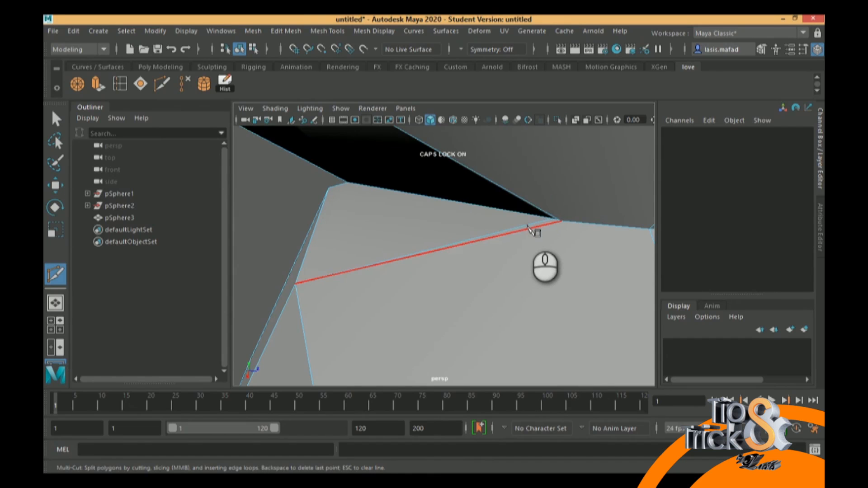
click(182, 83)
alt+drag(392, 207, 438, 221)
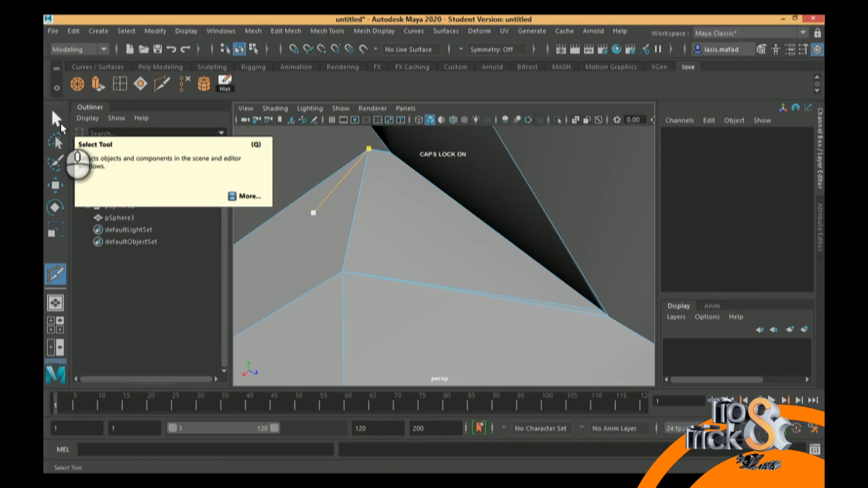
click(56, 120)
click(538, 300)
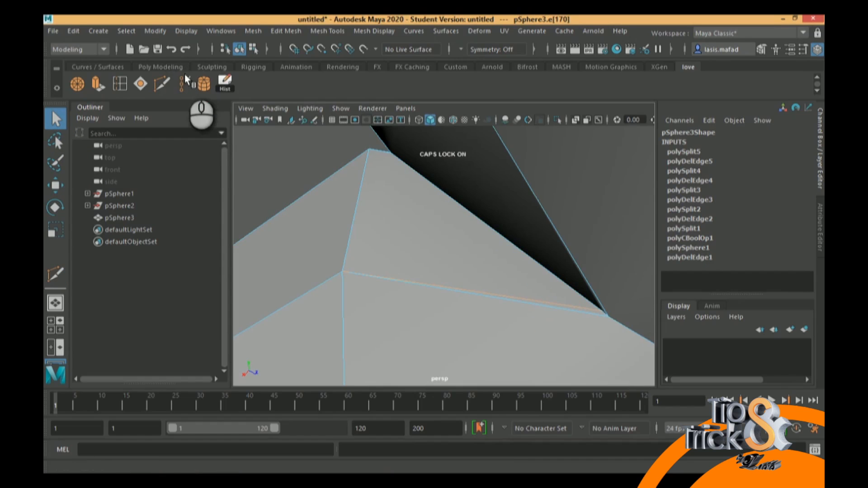
Multi-Cut from the seam vertex at the end of the horizontal edge to the neighbouring corner vertex on the dark area's rim
alt+drag(357, 175, 397, 229)
alt+middle_drag(496, 239, 560, 287)
click(161, 85)
drag(433, 156, 448, 229)
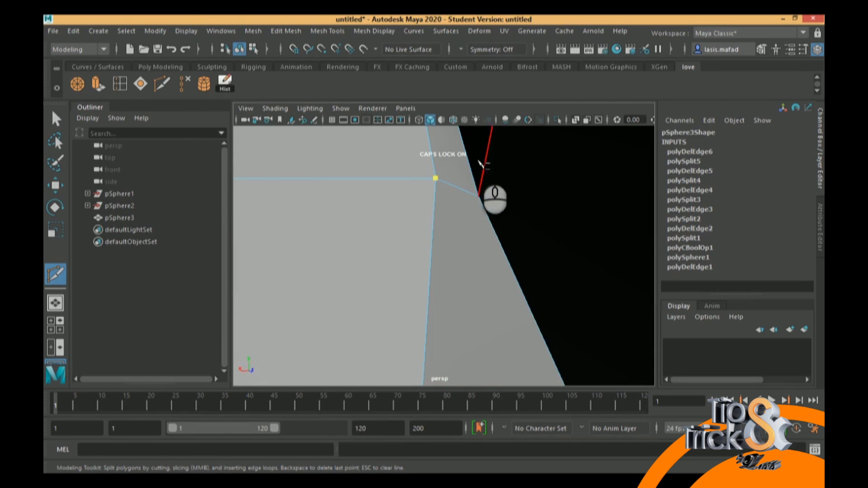
drag(466, 155, 501, 336)
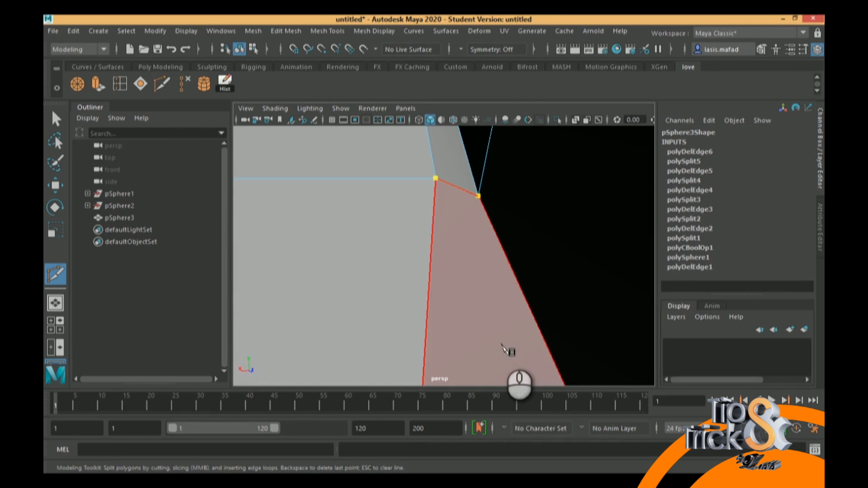
right_click(501, 345)
Delete the old short edge running alongside the new cut between those two seam vertices
click(55, 119)
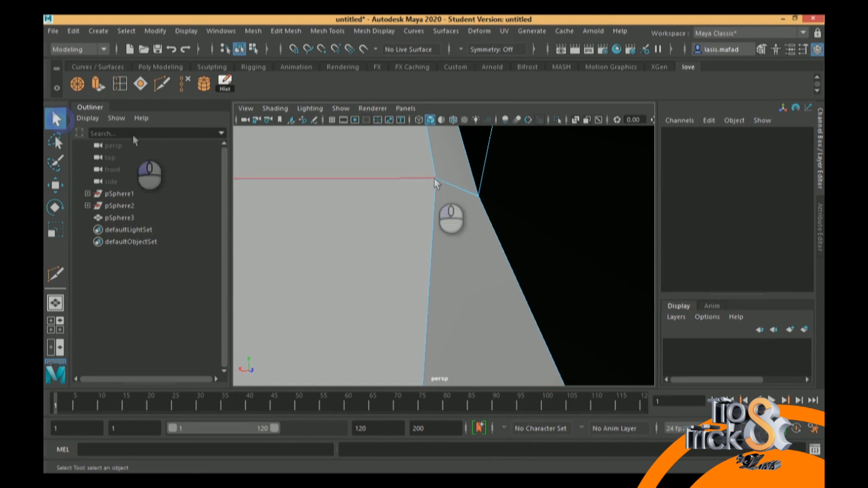
click(462, 194)
click(190, 85)
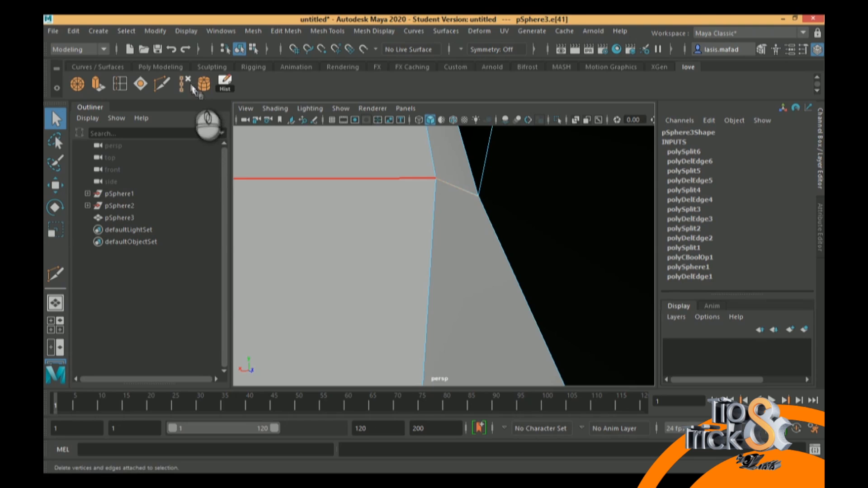
On the seam's upper side, Multi-Cut from the smaller sphere's seam vertex to the nearest corner vertex on the larger sphere
alt+drag(434, 161, 451, 182)
alt+drag(560, 291, 452, 188)
alt+middle_drag(452, 188, 473, 245)
alt+drag(490, 221, 534, 227)
alt+middle_drag(555, 233, 487, 224)
alt+drag(487, 224, 430, 195)
click(160, 84)
click(450, 239)
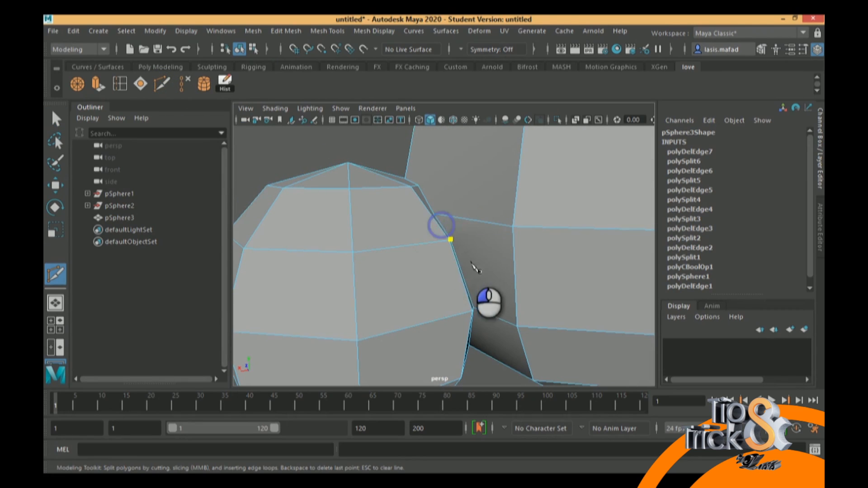
click(512, 227)
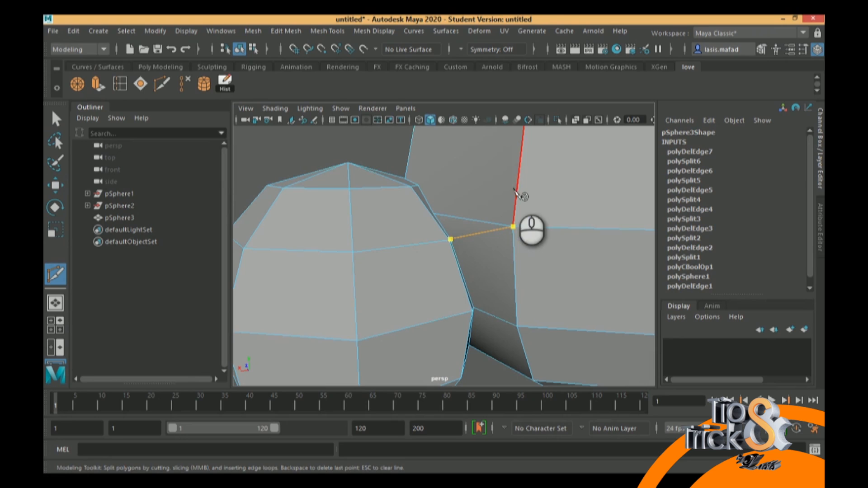
key(Return)
Delete the redundant edge above the new cut that ends at the same larger-sphere vertex
click(56, 118)
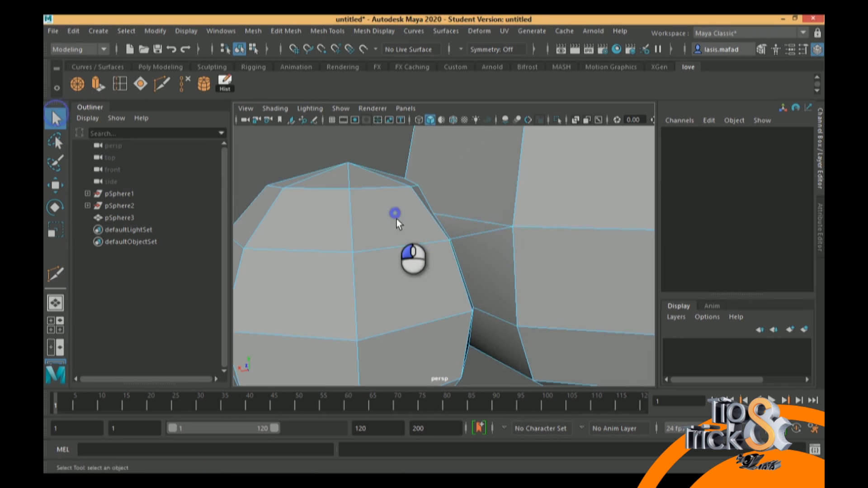
scroll(395, 214, up, 6)
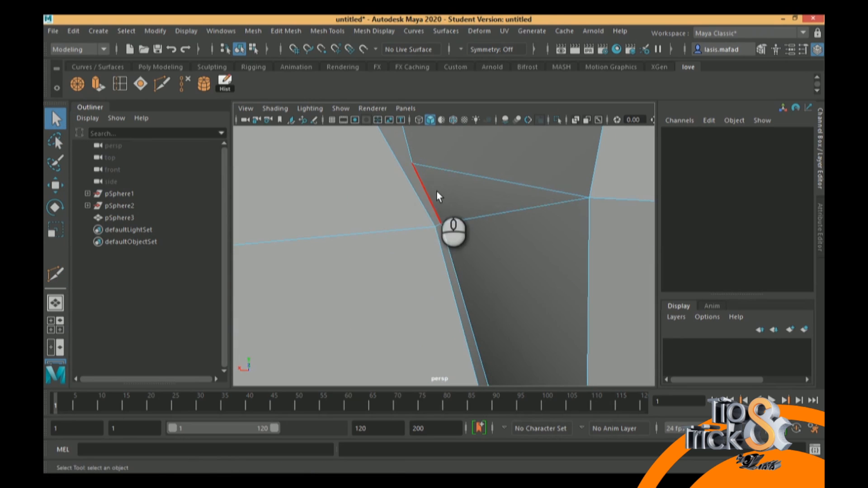
click(464, 176)
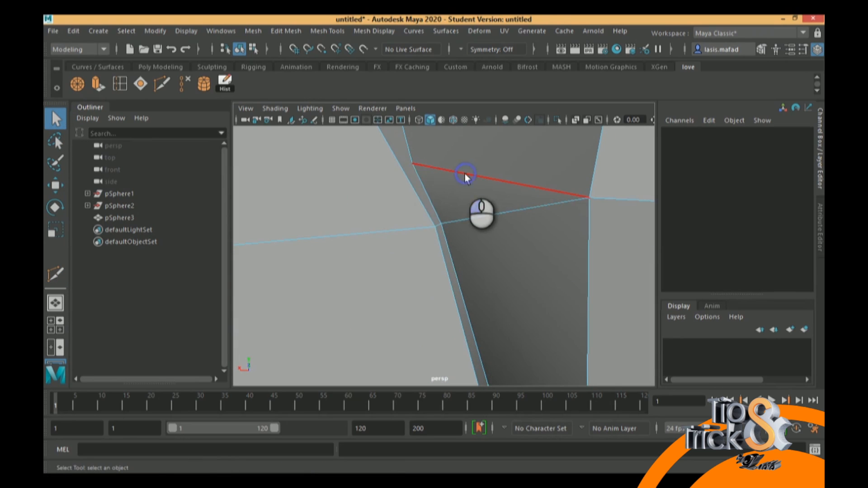
click(181, 83)
On the opposite side of the seam, Multi-Cut from the larger sphere's corner vertex to the smaller sphere's adjacent seam vertex
alt+drag(430, 217, 461, 218)
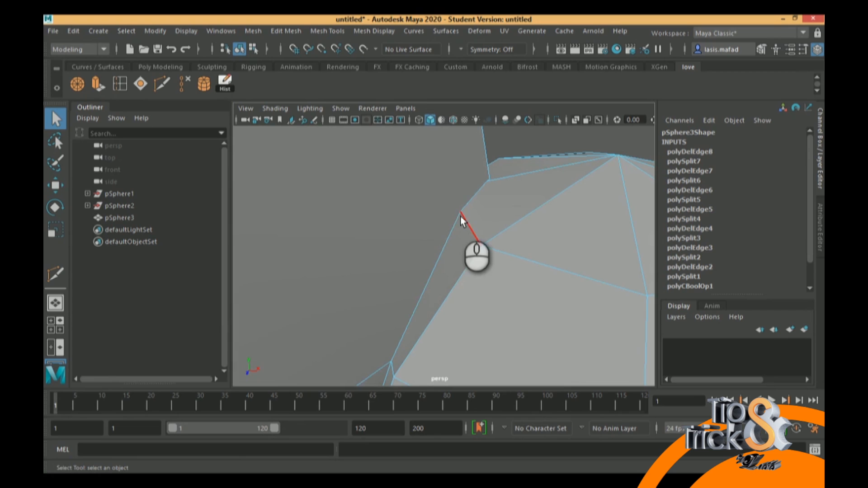
alt+drag(532, 259, 380, 240)
click(161, 90)
alt+middle_drag(295, 151, 309, 176)
click(321, 158)
click(352, 290)
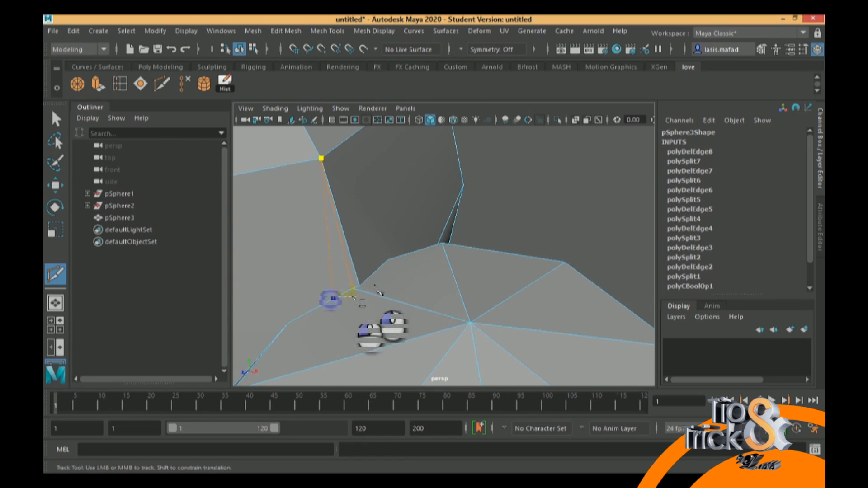
key(Return)
Delete the old long edge beside the new cut that runs from the larger sphere's corner vertex to the seam
click(59, 109)
right_drag(356, 244, 350, 100)
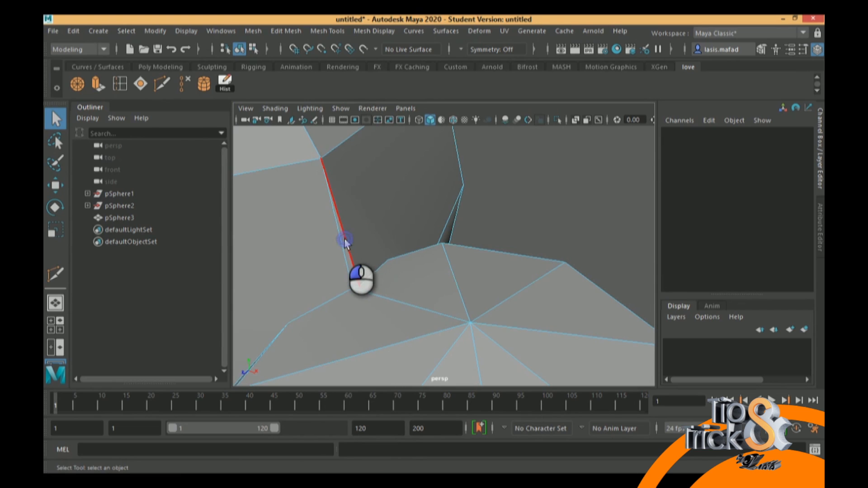
click(347, 244)
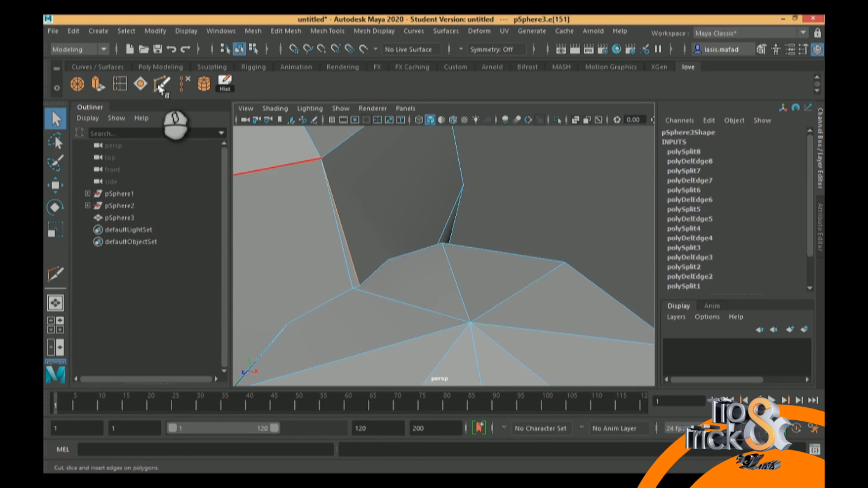
click(180, 83)
Switch to vertex selection and select the extra seam vertex lying between the two spheres' connected edges
alt+drag(403, 269, 437, 258)
right_drag(375, 275, 348, 132)
alt+drag(361, 294, 376, 264)
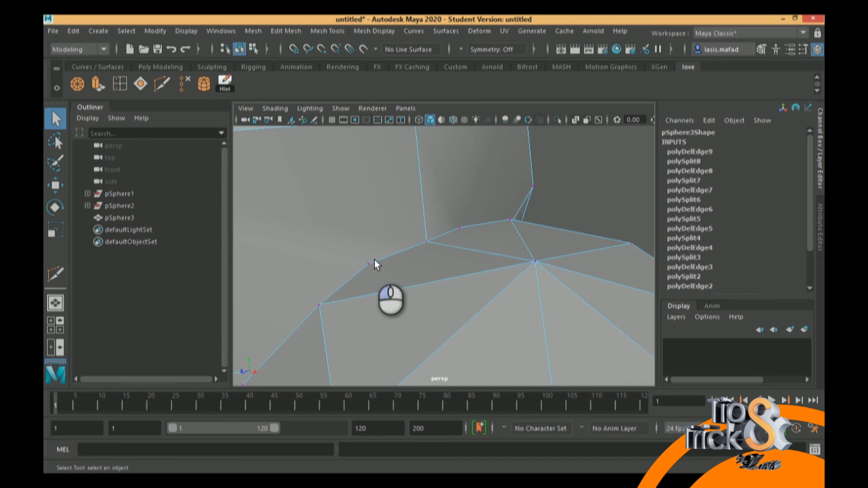
click(368, 265)
Examine the two extra seam vertices flanking the central edge and the larger sphere's faces beside them from several angles
alt+drag(421, 244, 365, 248)
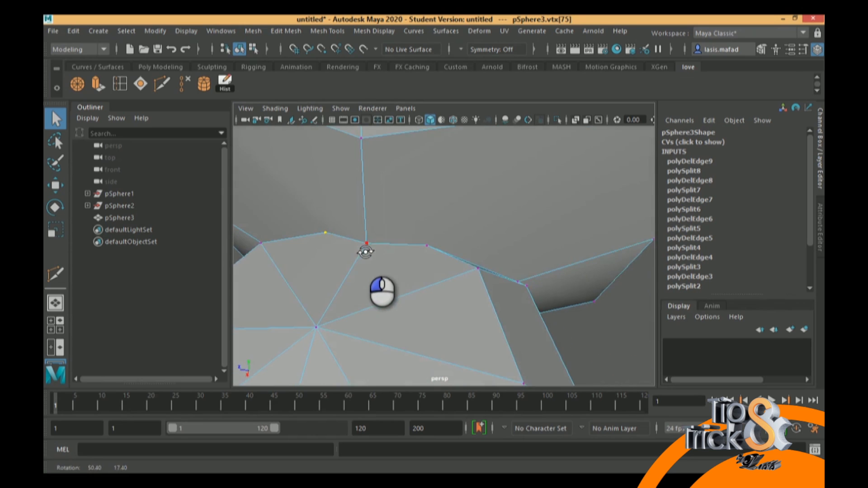
alt+middle_drag(364, 248, 407, 274)
alt+drag(407, 275, 337, 249)
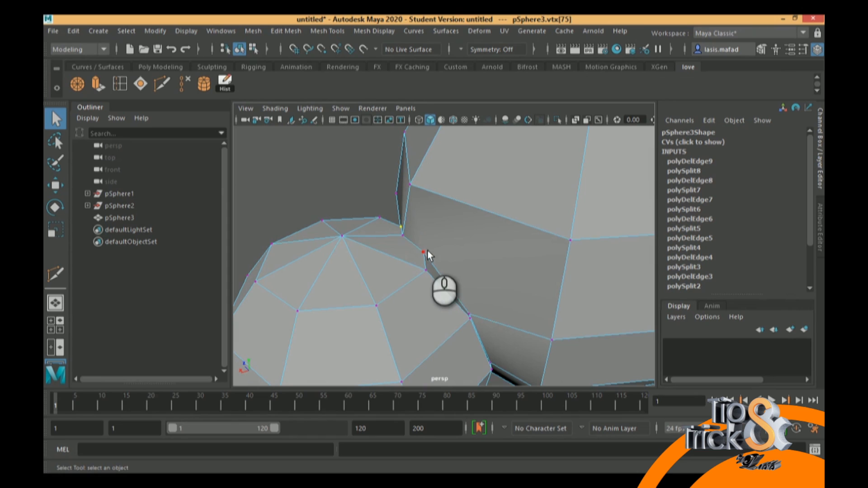
click(570, 240)
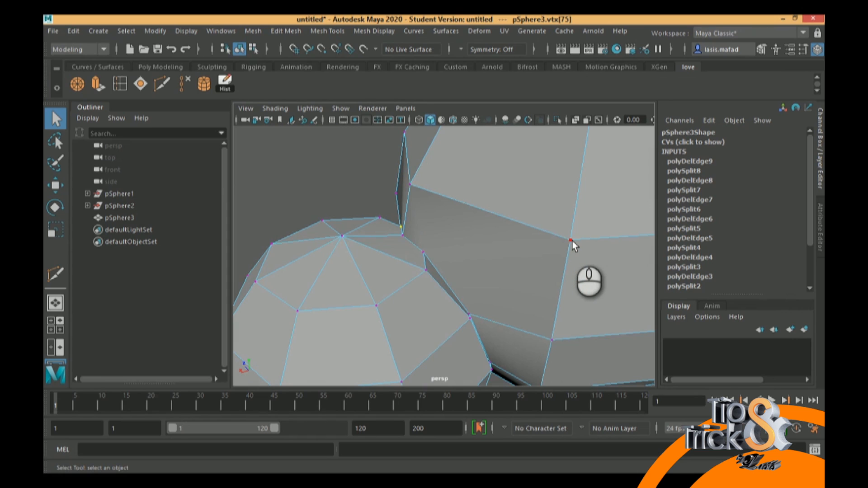
alt+drag(571, 241, 484, 272)
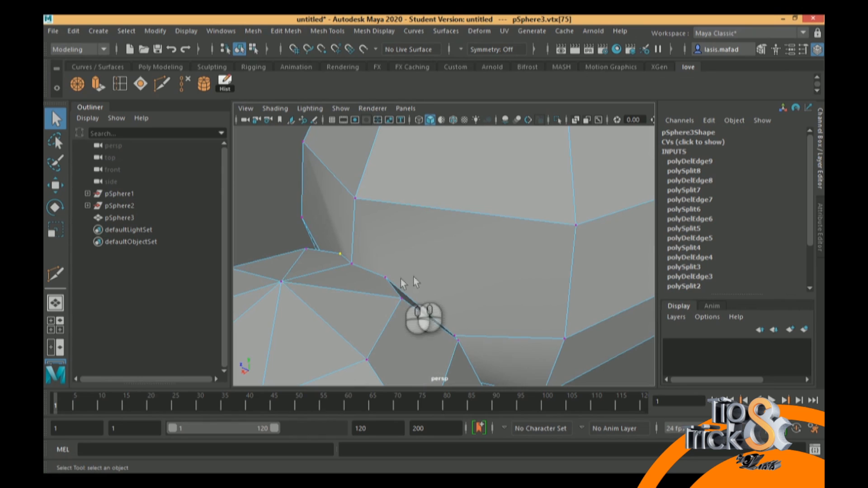
alt+drag(337, 287, 368, 316)
click(342, 280)
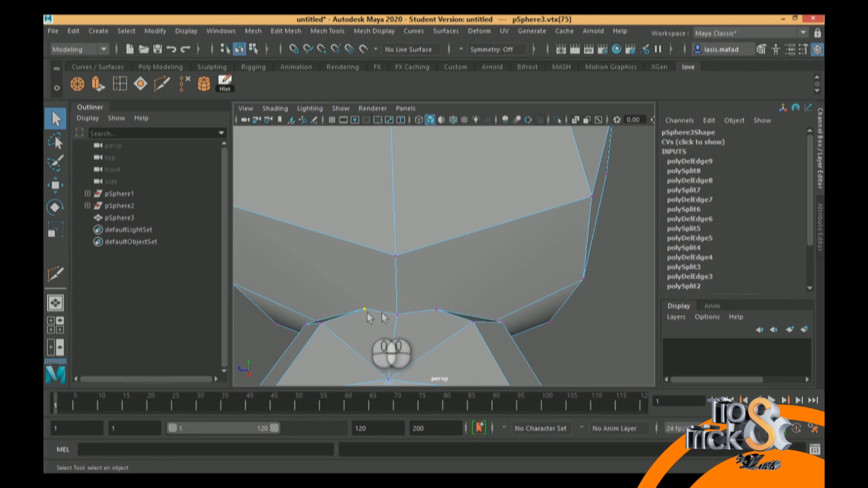
click(436, 309)
click(365, 309)
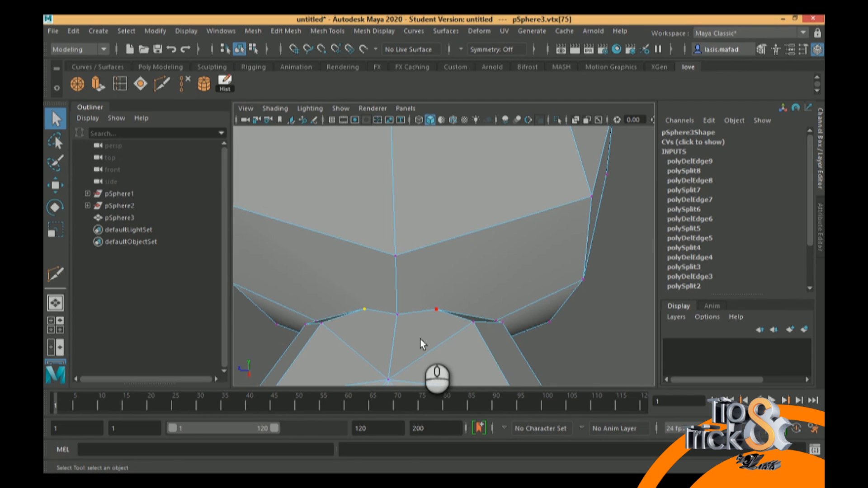
alt+drag(456, 328, 374, 319)
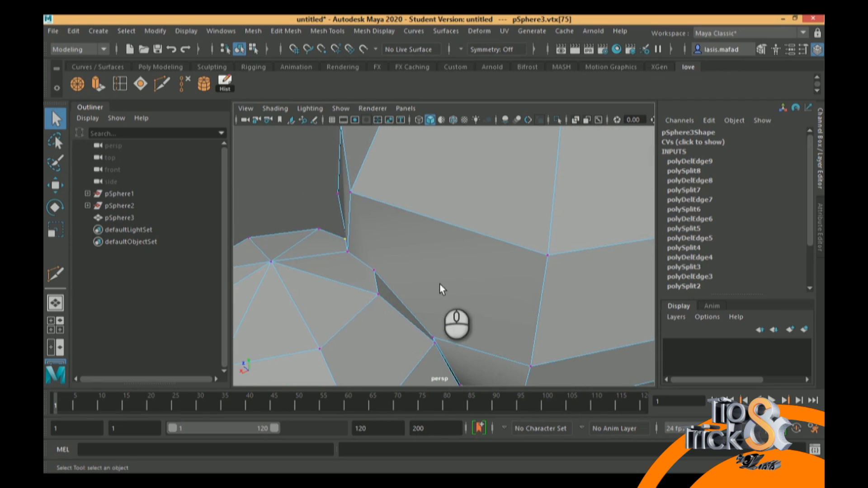
alt+drag(477, 291, 487, 288)
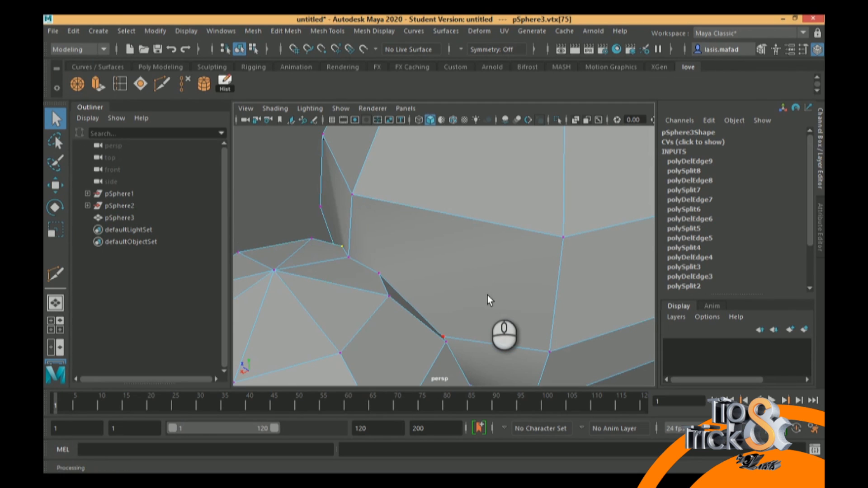
alt+drag(487, 295, 472, 295)
scroll(472, 294, down, 5)
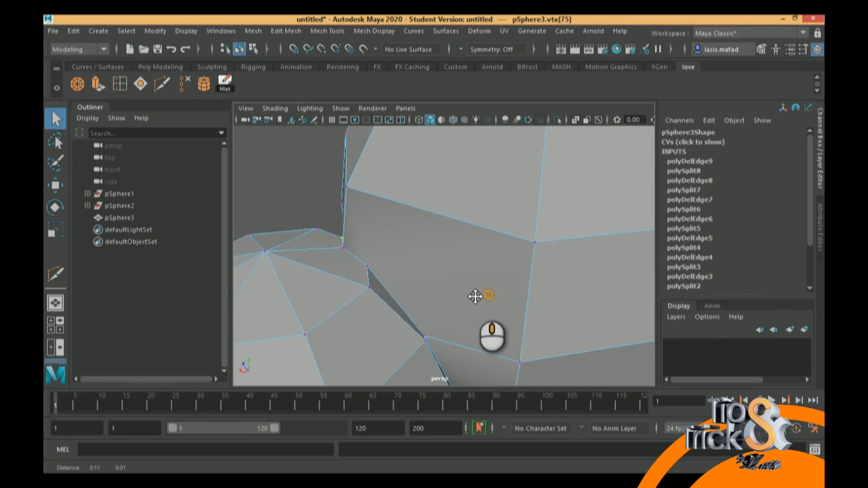
alt+drag(463, 301, 423, 280)
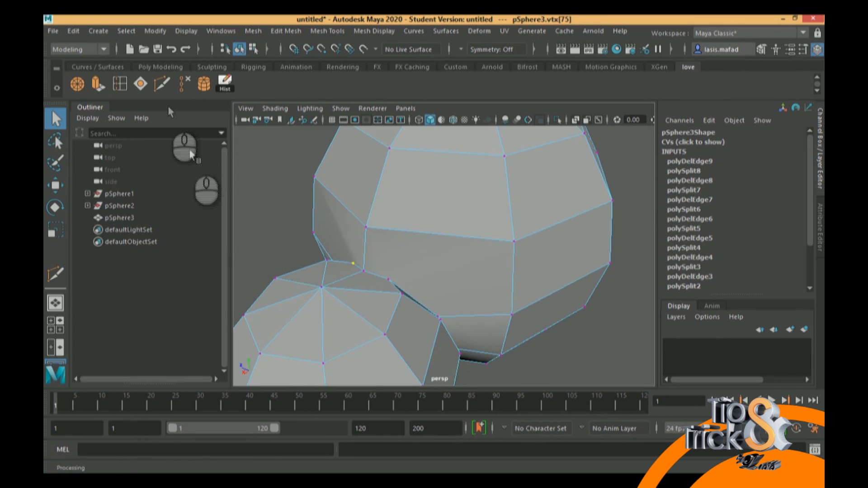
Multi-Cut around the larger sphere's lower faces from the unselected extra seam vertex, through the middle of each vertical edge, to the selected one
click(162, 86)
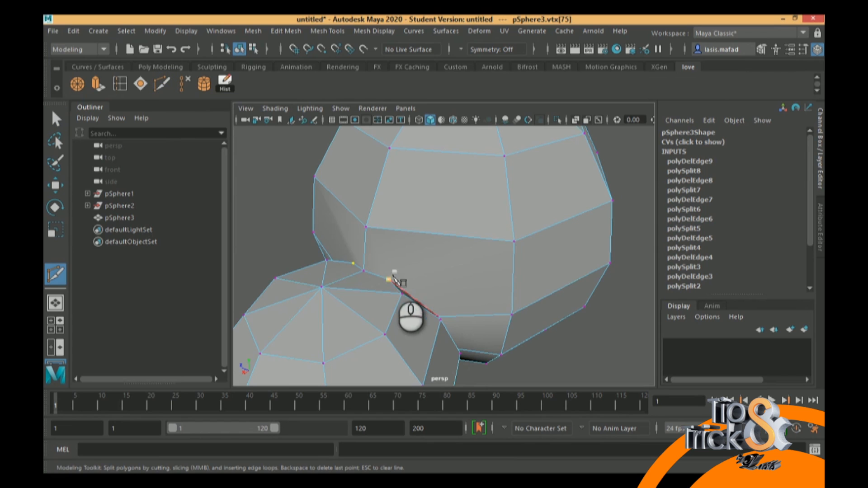
drag(420, 302, 389, 280)
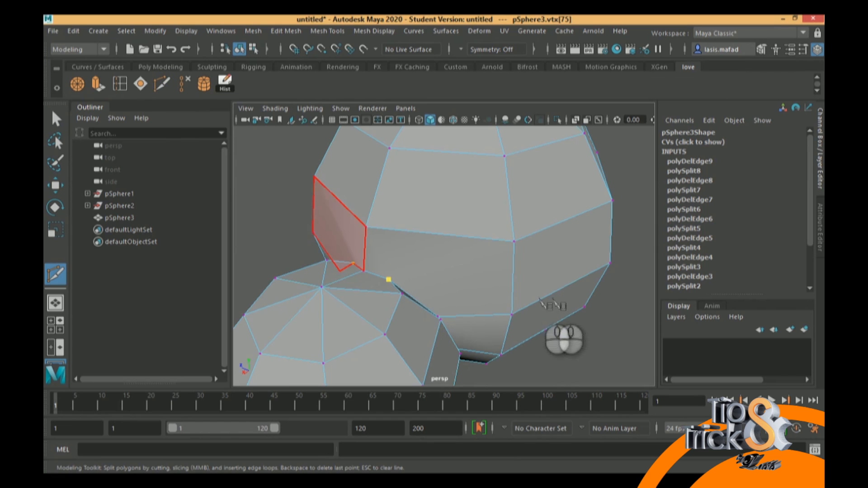
click(513, 281)
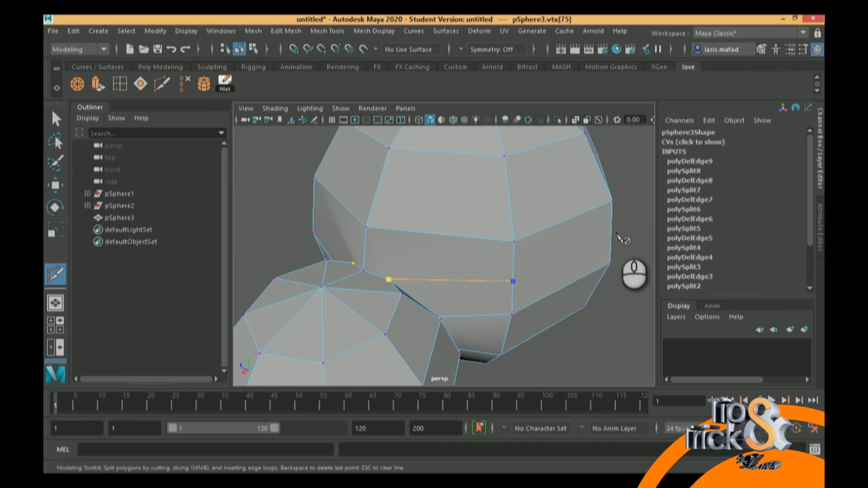
click(612, 234)
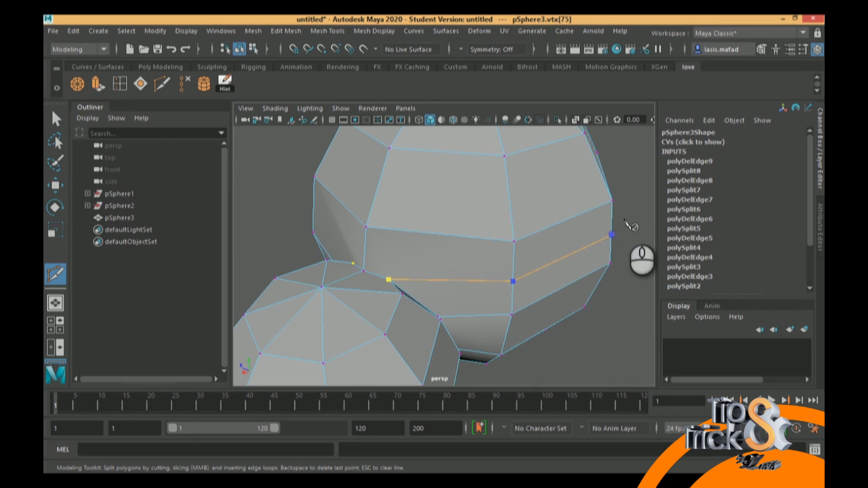
alt+drag(625, 217, 580, 271)
alt+middle_drag(581, 272, 441, 232)
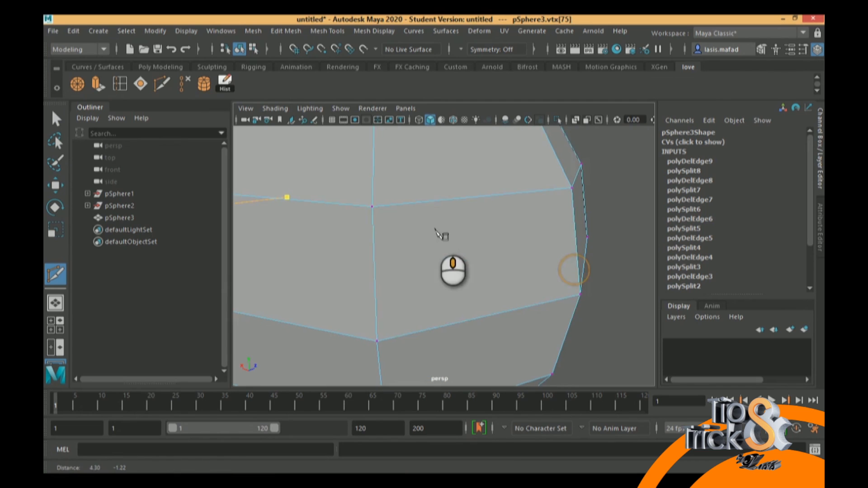
click(370, 275)
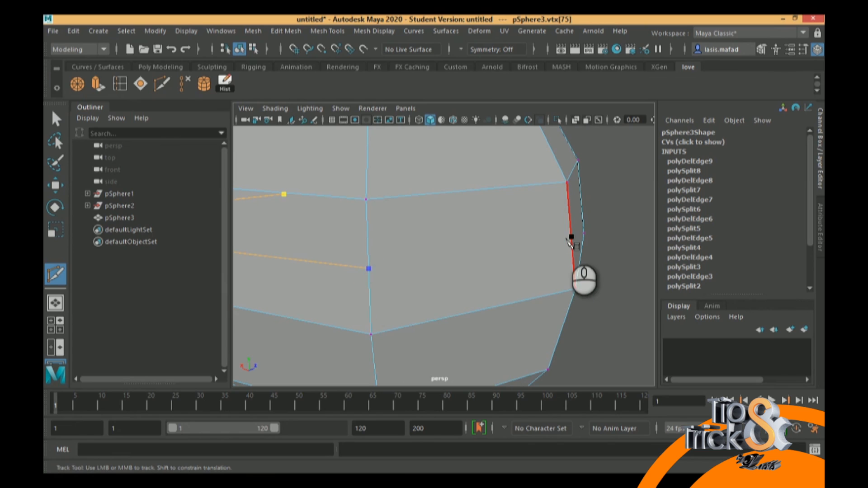
alt+drag(592, 229, 412, 266)
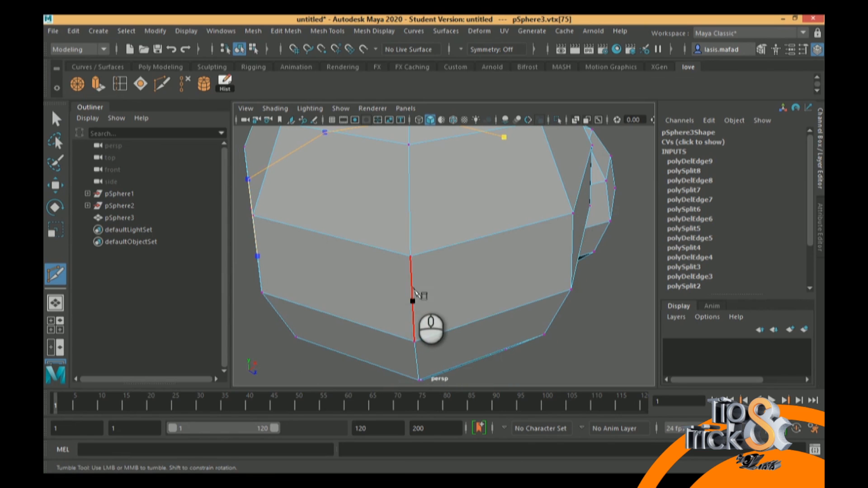
alt+drag(519, 257, 471, 244)
alt+middle_drag(470, 246, 407, 285)
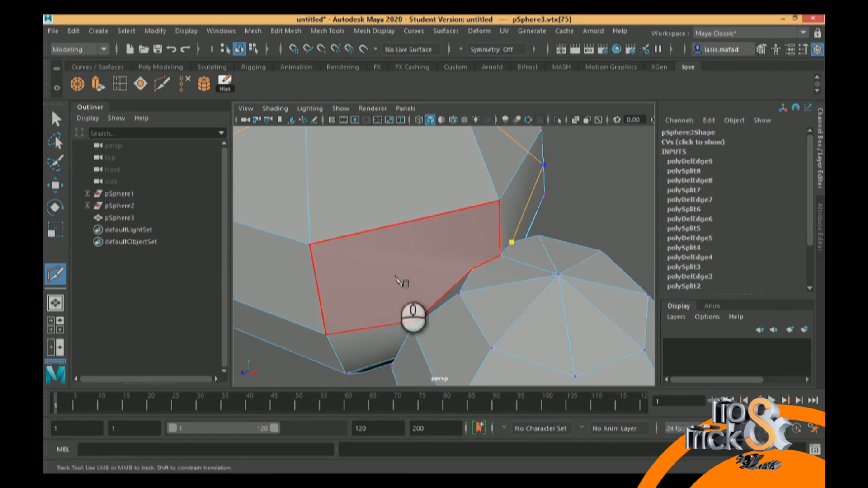
click(319, 293)
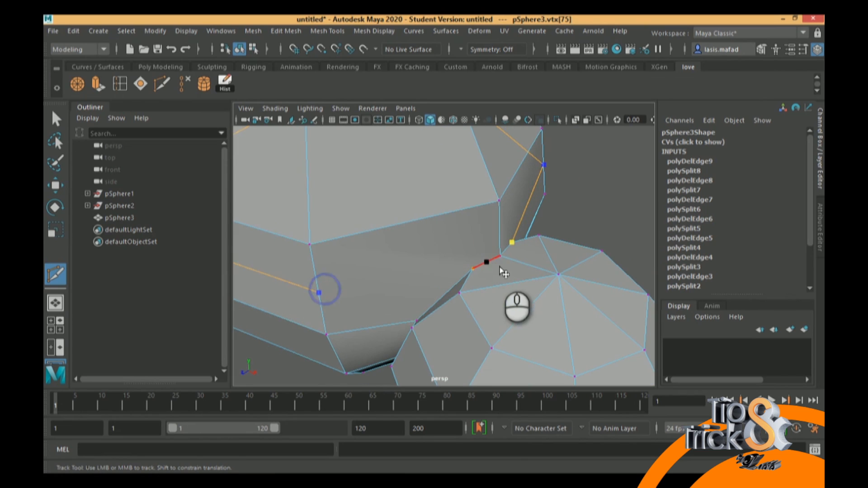
click(473, 268)
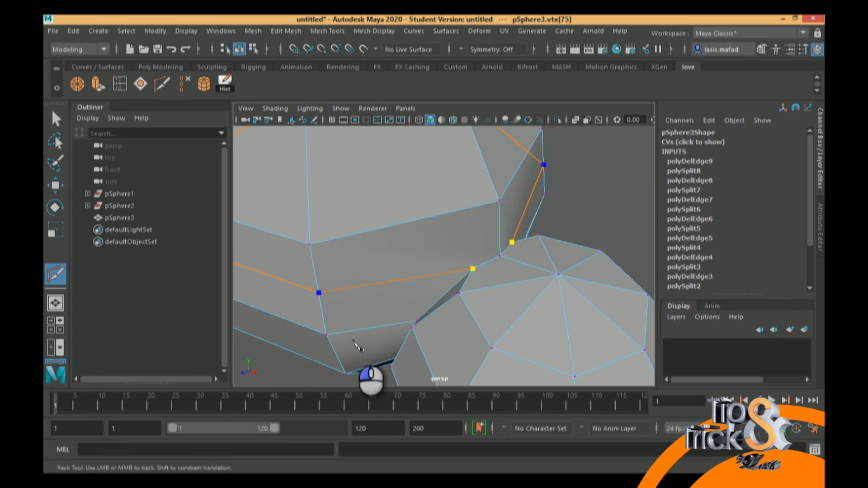
right_click(521, 251)
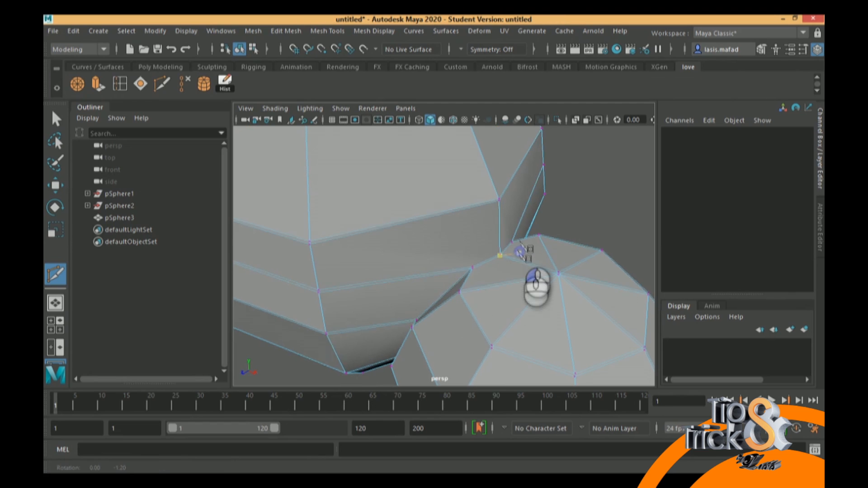
Examine the extra seam vertices and the new cut around the larger sphere's lower faces from several angles
alt+drag(519, 248, 523, 231)
alt+middle_drag(528, 232, 539, 309)
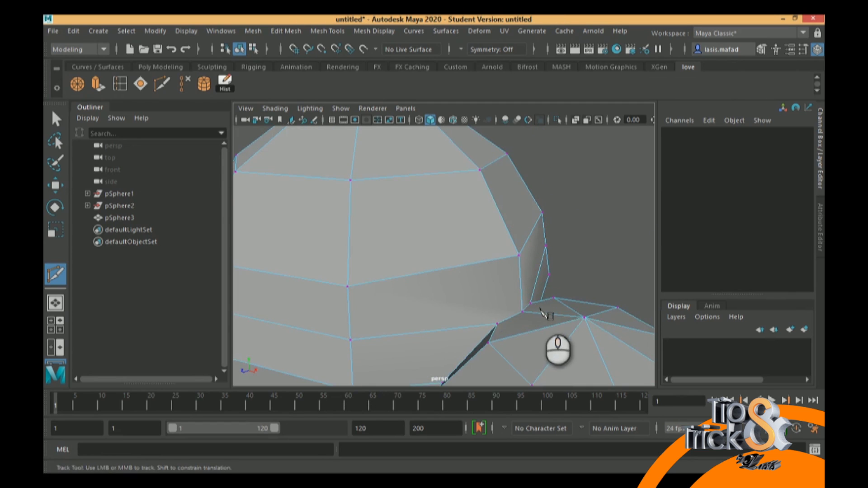
alt+middle_drag(492, 329, 513, 289)
alt+drag(549, 272, 558, 316)
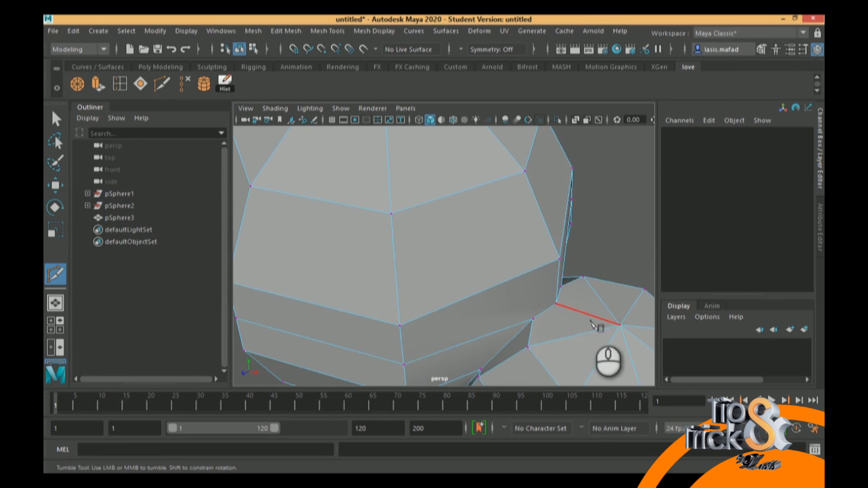
alt+middle_drag(548, 328, 568, 281)
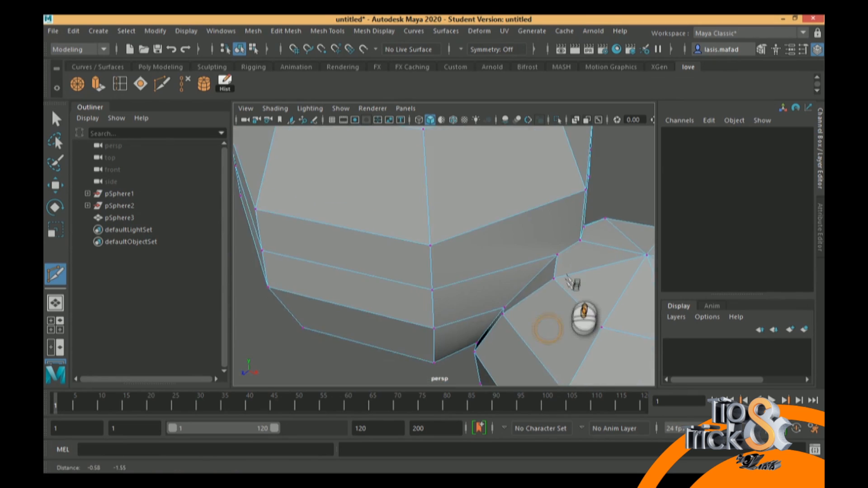
alt+drag(520, 310, 526, 240)
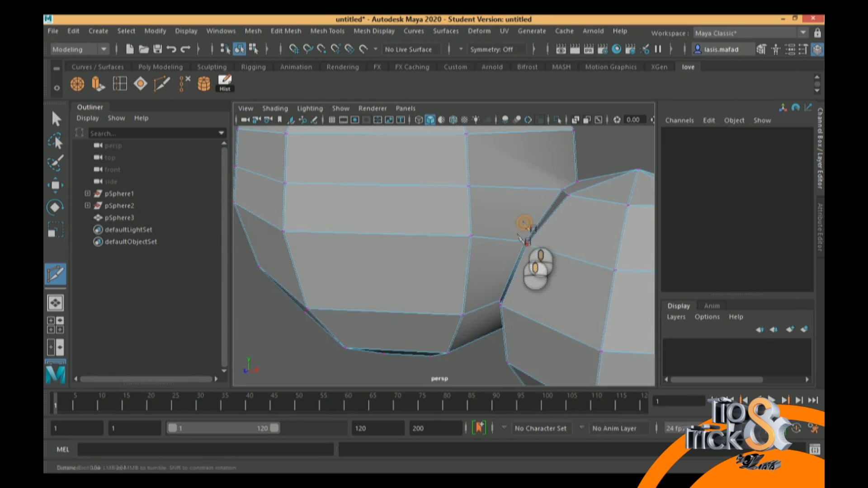
alt+middle_drag(523, 222, 512, 252)
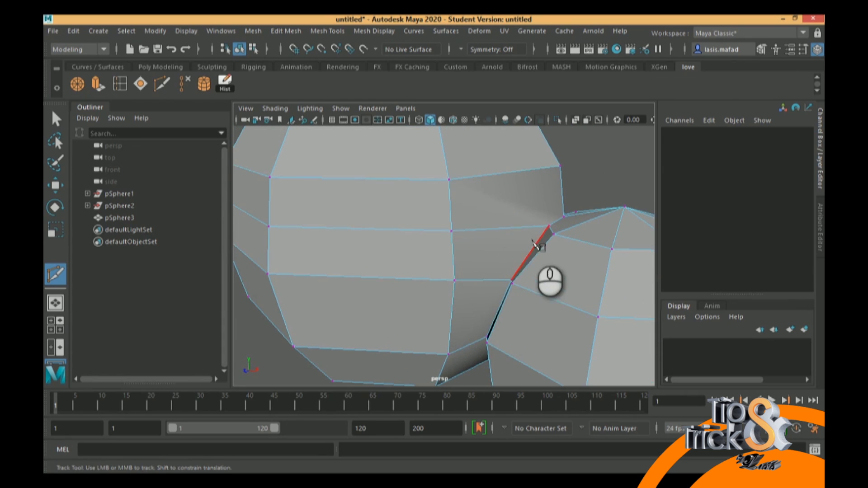
alt+middle_drag(547, 228, 517, 277)
alt+drag(519, 281, 441, 286)
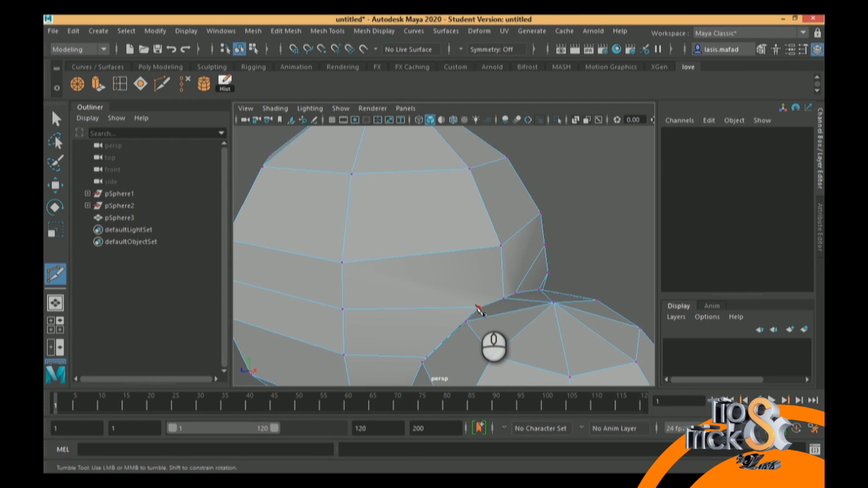
alt+middle_drag(481, 288, 497, 302)
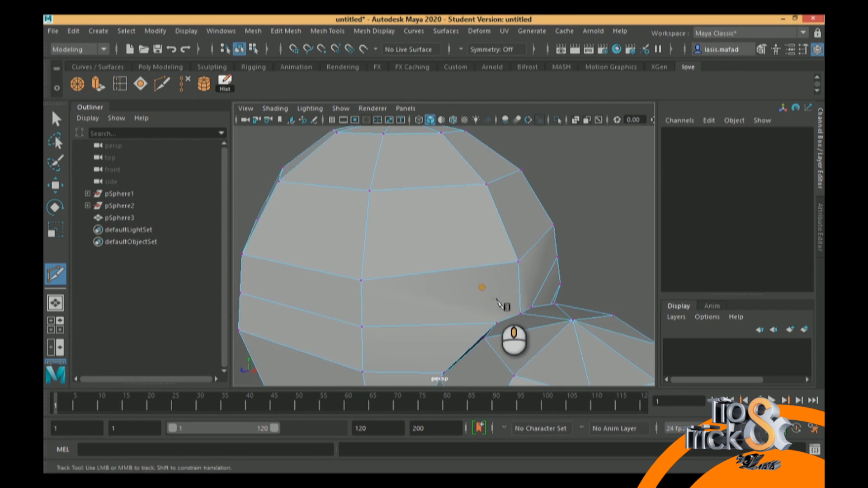
Preview the mesh smoothed and examine how the edges flow around the extra seam vertex and the larger sphere
click(499, 322)
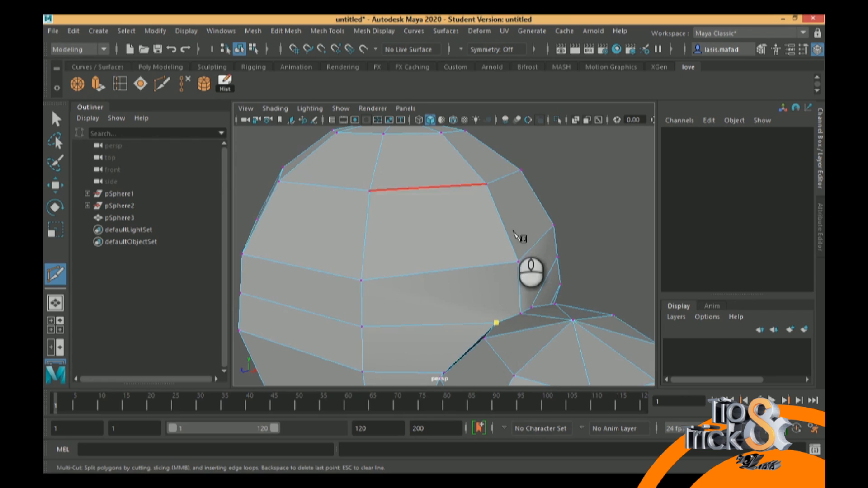
alt+middle_drag(507, 314, 554, 285)
alt+right_drag(554, 286, 516, 271)
key(3)
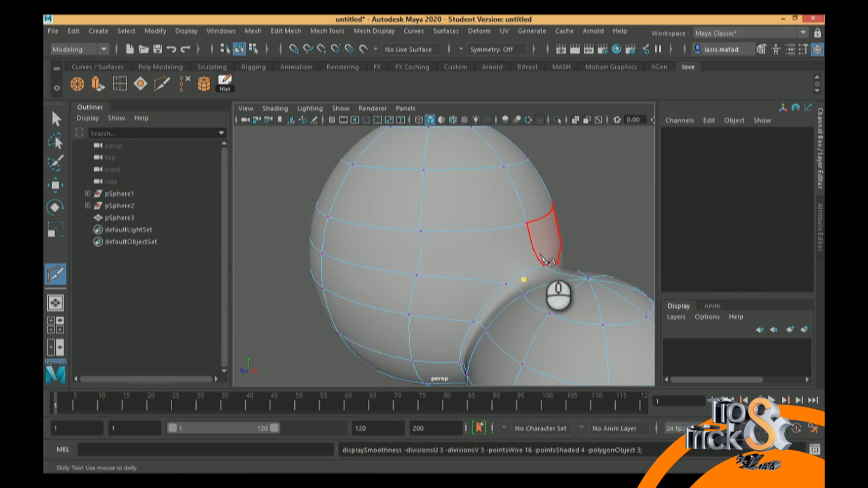
mouse_move(431, 254)
alt+mouse_down()
mouse_move(395, 258)
mouse_move(402, 222)
mouse_move(432, 229)
mouse_move(432, 256)
mouse_move(417, 260)
alt+mouse_up()
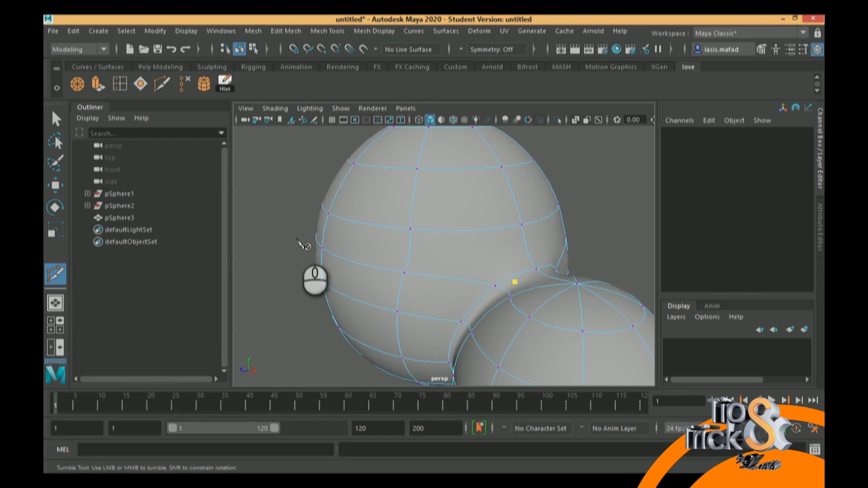
alt+drag(381, 269, 311, 245)
Delete the row of edges cut around the larger sphere's lower faces and return to the unsmoothed display
click(55, 119)
alt+middle_drag(314, 236, 320, 242)
alt+right_drag(319, 242, 357, 263)
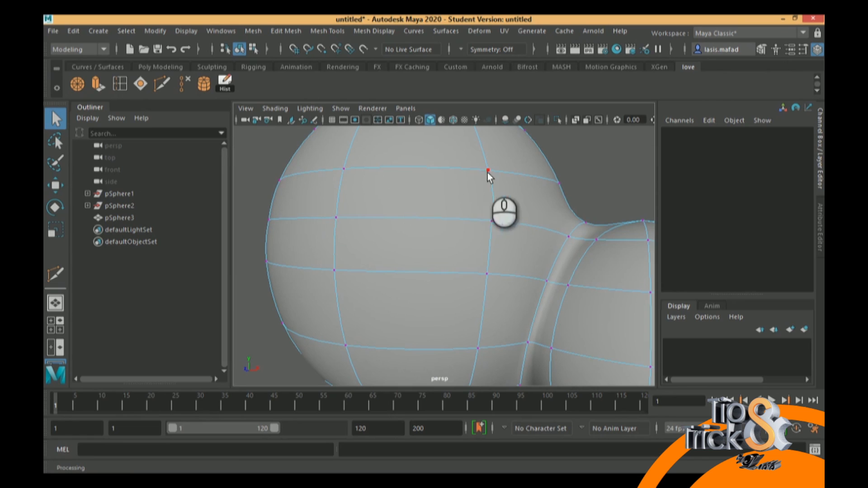
click(270, 260)
alt+drag(484, 227, 560, 284)
key(1)
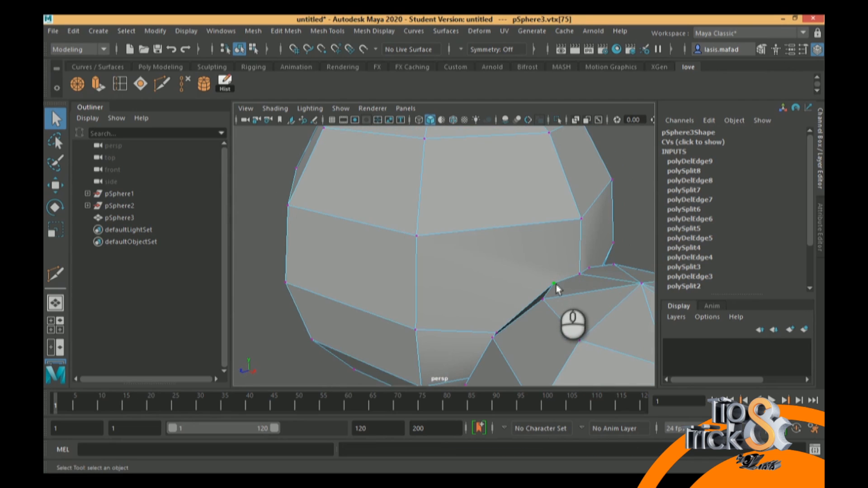
Multi-Cut from each of the two extra seam vertices to the neighbouring corner vertex on the larger sphere's upper edge row
click(162, 84)
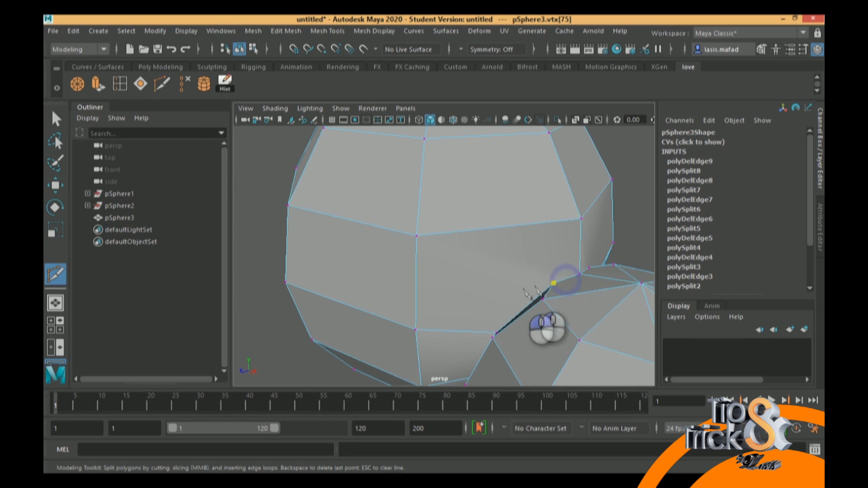
click(416, 236)
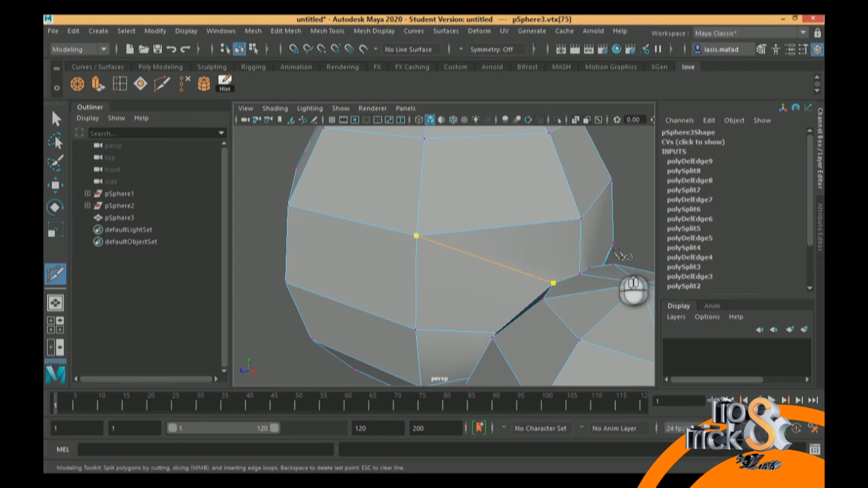
right_click(596, 254)
alt+drag(626, 230, 546, 234)
alt+middle_drag(493, 311, 434, 292)
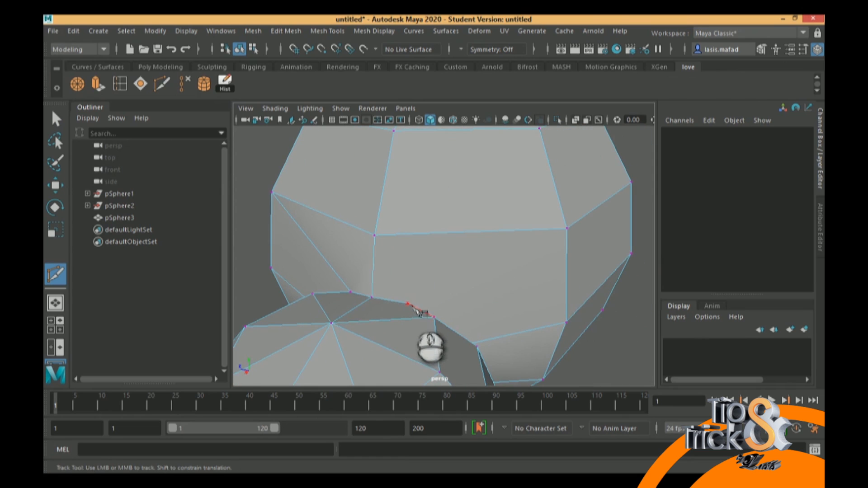
click(407, 303)
click(567, 228)
click(55, 118)
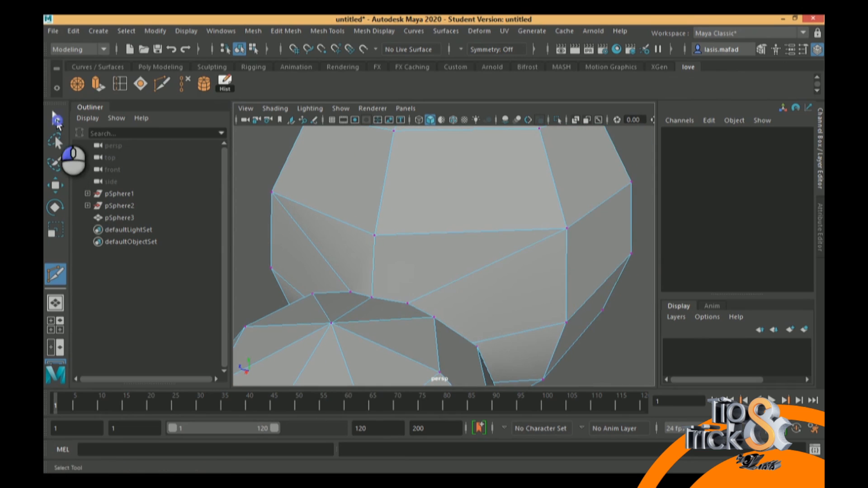
Examine the two new diagonal cuts and the faces around the whole seam between the spheres
alt+drag(504, 259, 381, 270)
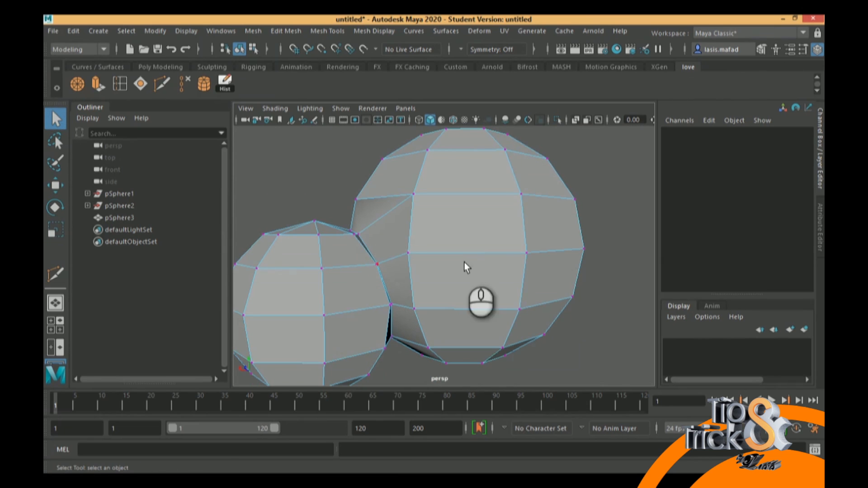
alt+drag(542, 259, 578, 263)
alt+middle_drag(480, 271, 547, 326)
alt+drag(496, 308, 483, 337)
alt+middle_drag(443, 341, 519, 291)
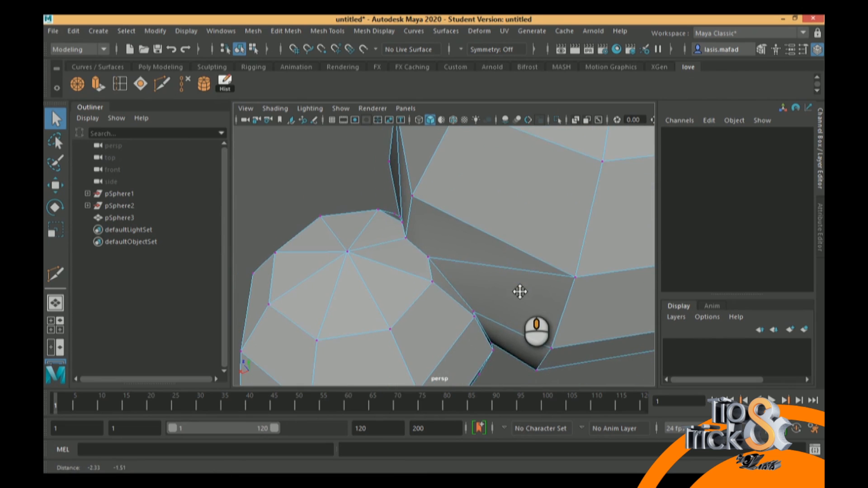
alt+right_drag(514, 284, 500, 273)
right_drag(499, 131, 500, 98)
scroll(475, 248, up, 5)
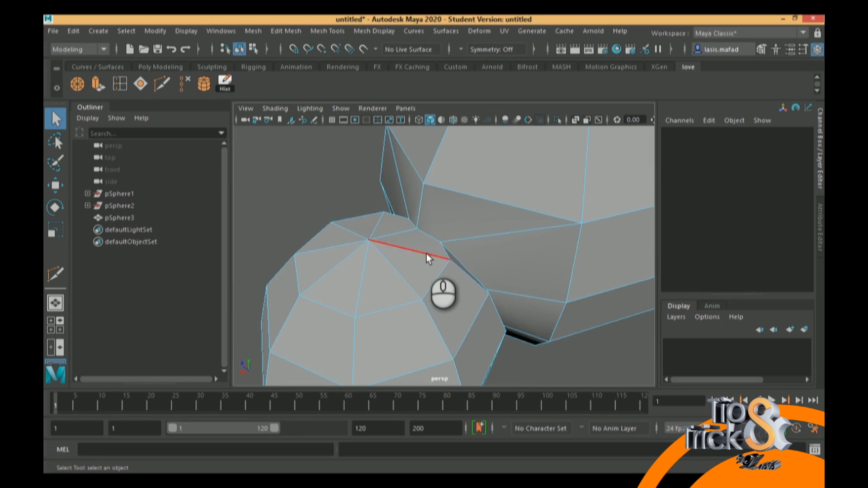
alt+drag(402, 232, 489, 218)
alt+drag(527, 283, 430, 248)
Preview the joined spheres smoothed and inspect the blend at the seam from several angles
key(3)
alt+drag(579, 232, 550, 244)
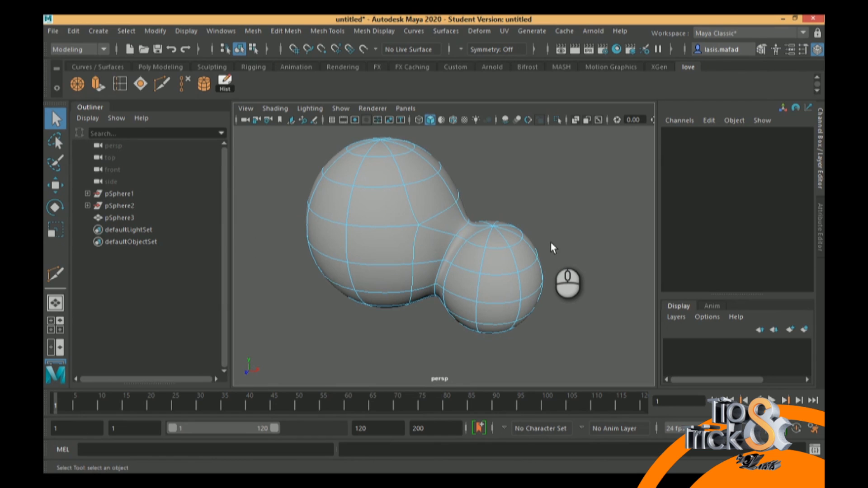
alt+drag(488, 257, 500, 245)
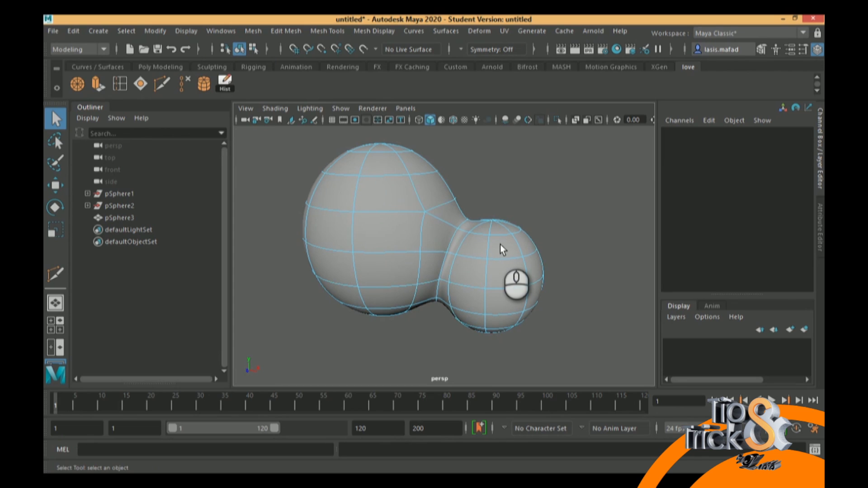
alt+drag(500, 245, 472, 249)
mouse_move(441, 212)
right_down()
mouse_move(443, 101)
mouse_move(447, 214)
right_up()
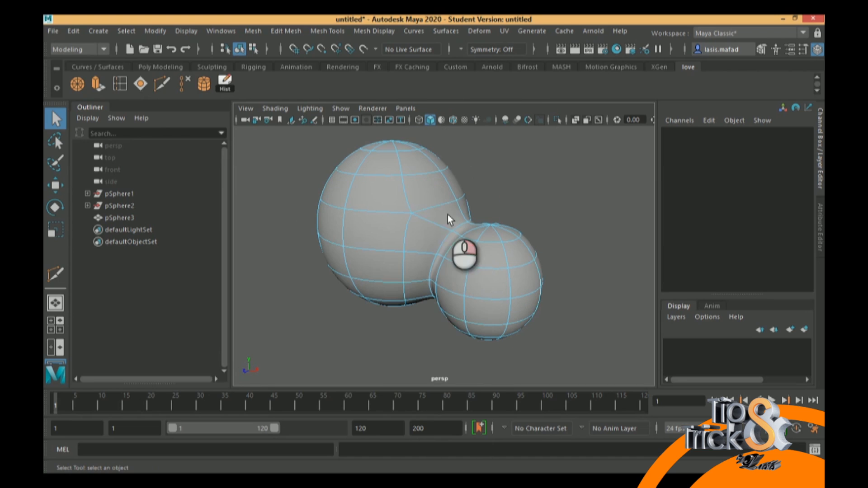
Scale the edges across the top of the seam outward along one axis and select the adjoining smaller sphere's edges
double_click(444, 240)
alt+drag(471, 252, 386, 288)
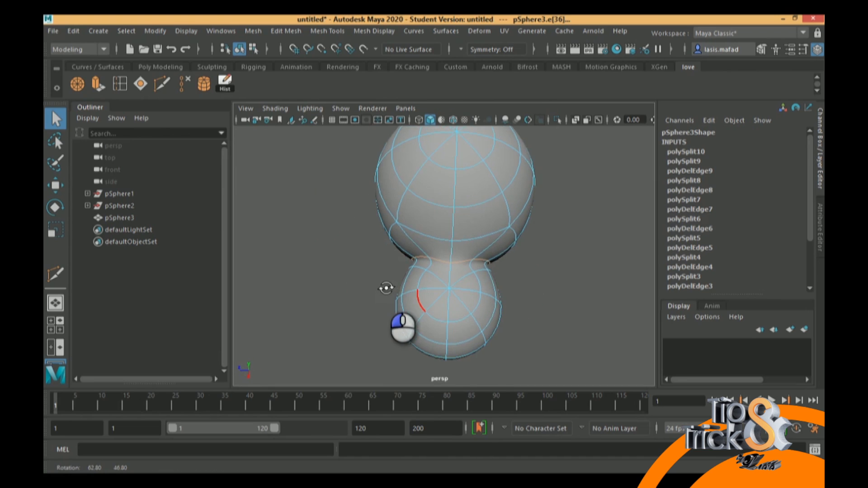
key(r)
drag(397, 262, 373, 262)
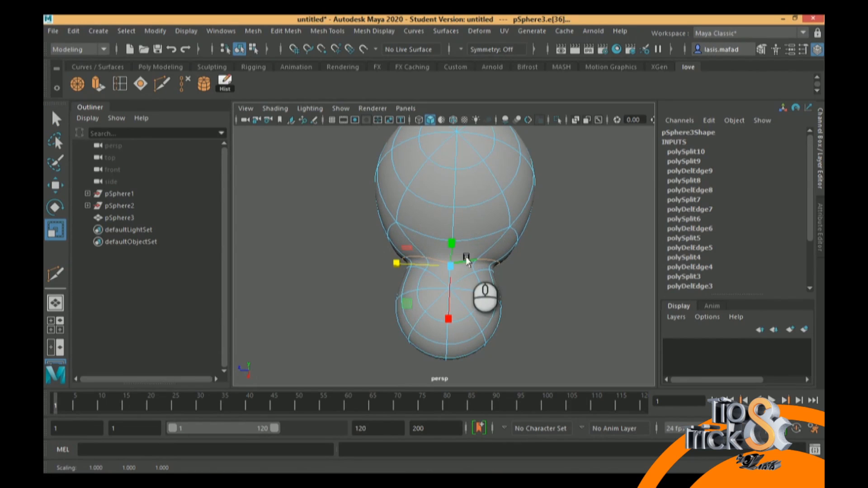
double_click(475, 269)
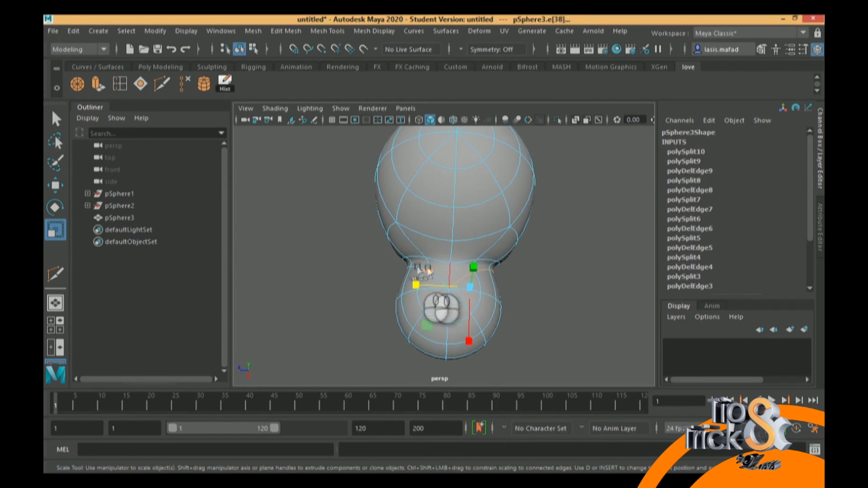
shift+double_click(415, 267)
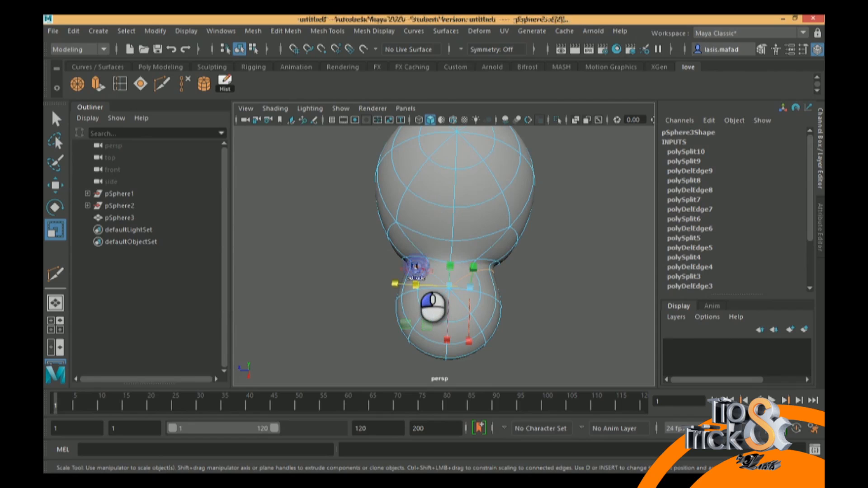
drag(393, 281, 562, 199)
Move the vertex at the underside of the neck between the two spheres downward to soften the crease
right_drag(434, 307, 391, 136)
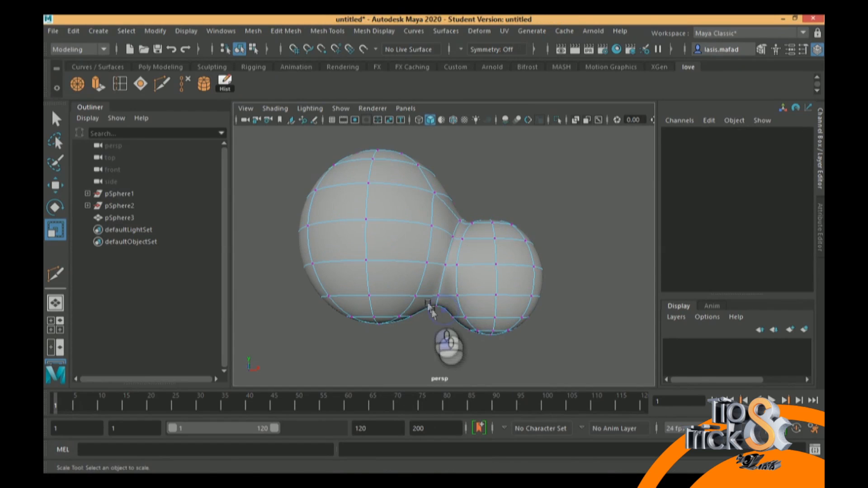
click(437, 302)
key(w)
drag(438, 246, 439, 265)
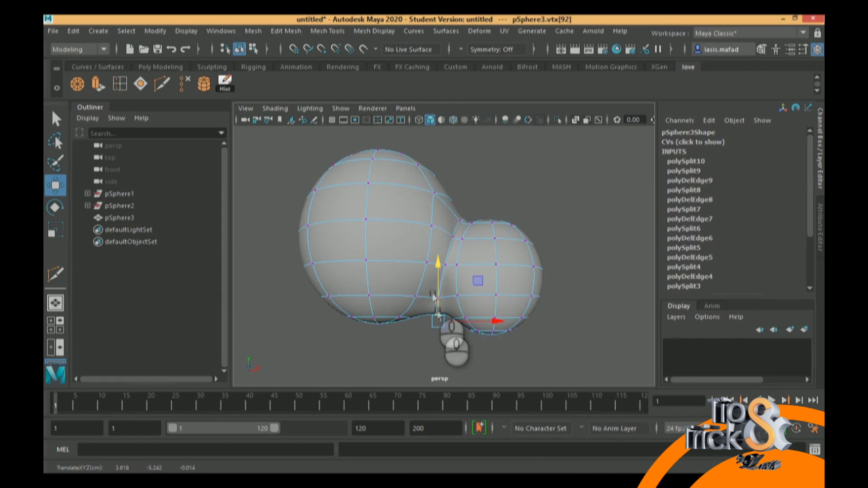
Switch to face selection and select all the triangular faces around the smaller sphere's bottom pole
alt+drag(495, 330, 499, 300)
right_drag(499, 300, 496, 169)
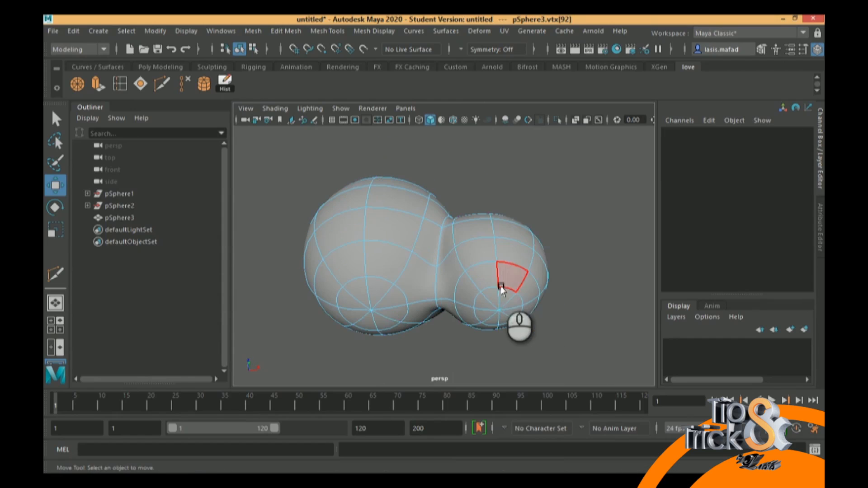
click(502, 298)
click(485, 305)
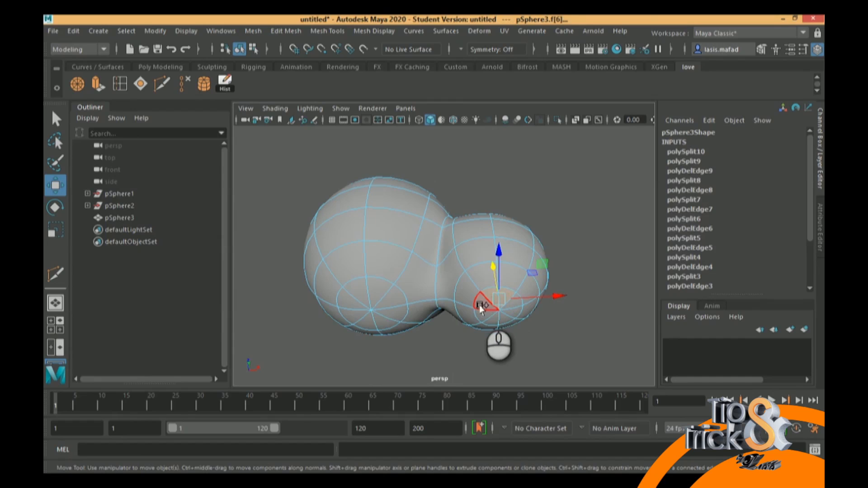
click(492, 324)
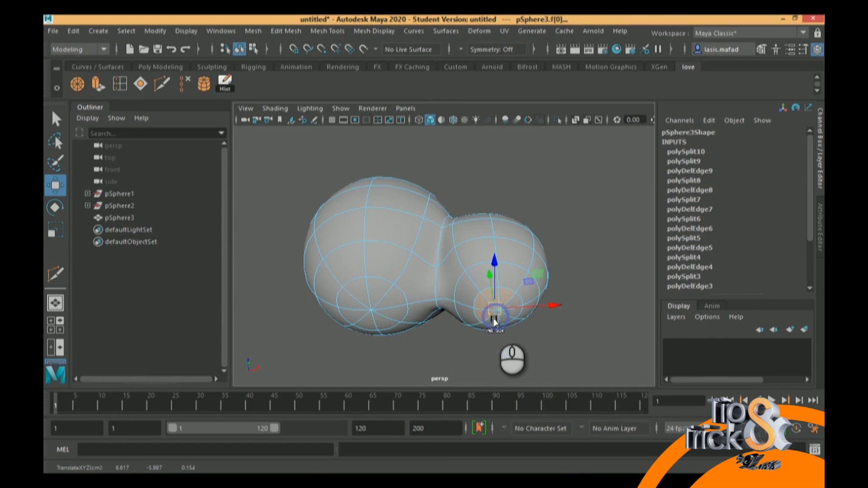
shift+click(505, 320)
key(q)
alt+drag(497, 318, 481, 340)
Try to push the smaller sphere's bottom pole faces about 2.45 units up into the sphere
key(w)
drag(481, 264, 420, 260)
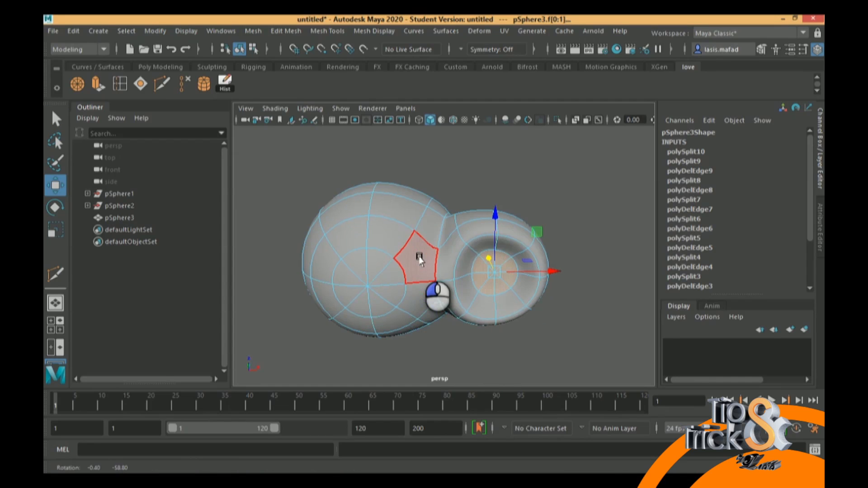
key(ctrl+z)
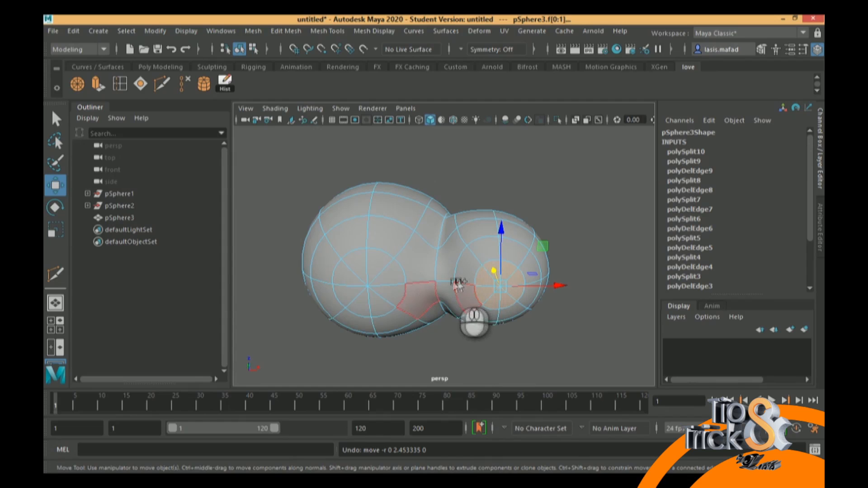
Add the larger sphere's bottom pole faces to the selection and push both groups up into the spheres as hollows
shift+click(347, 283)
shift+click(358, 299)
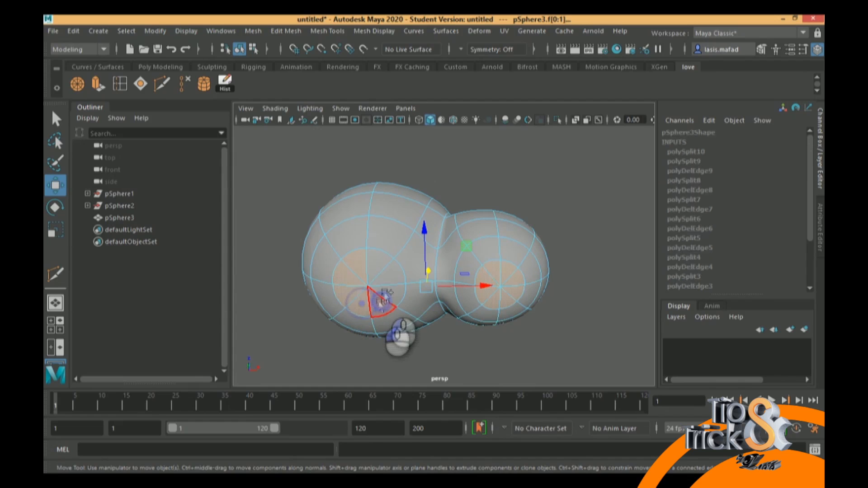
alt+drag(379, 264, 448, 283)
alt+middle_drag(474, 294, 467, 262)
alt+drag(467, 261, 431, 246)
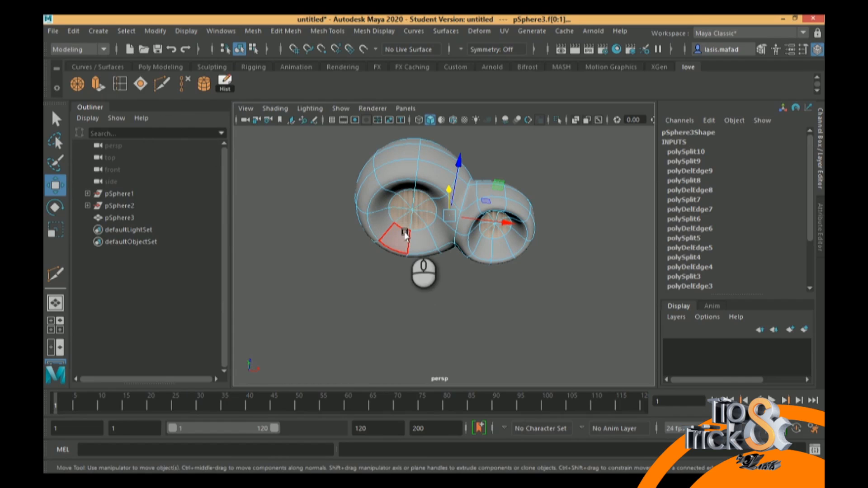
Extrude both recessed pole face groups about 0.99 units out of the hollows and scale them narrower
click(98, 86)
alt+drag(442, 191, 481, 279)
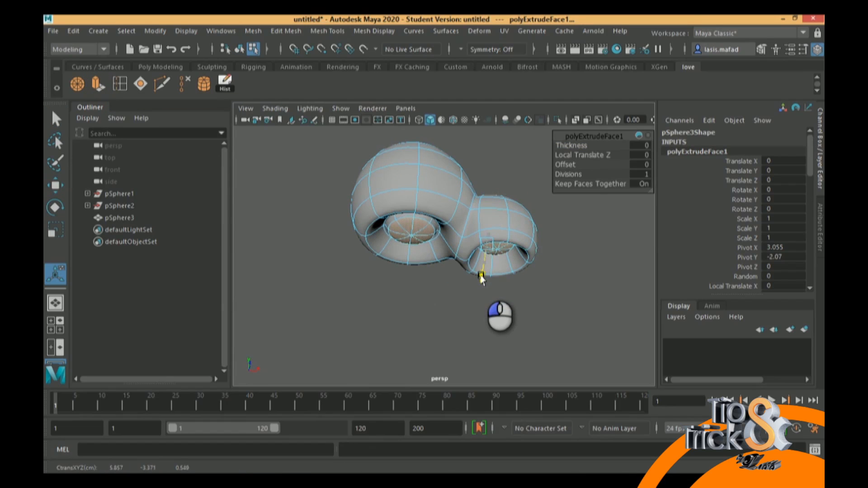
key(r)
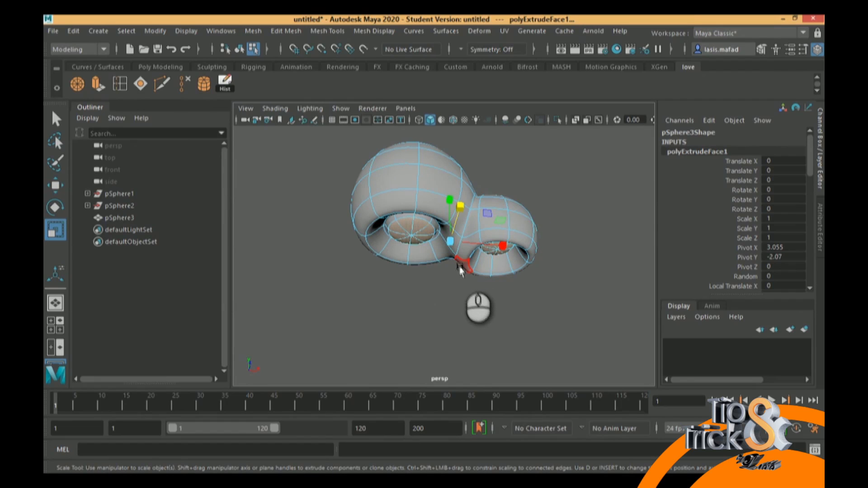
key(t)
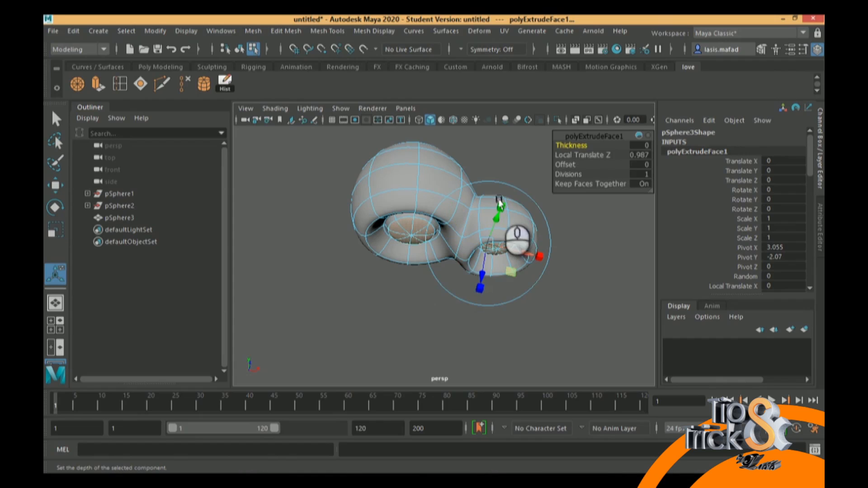
drag(483, 252, 437, 233)
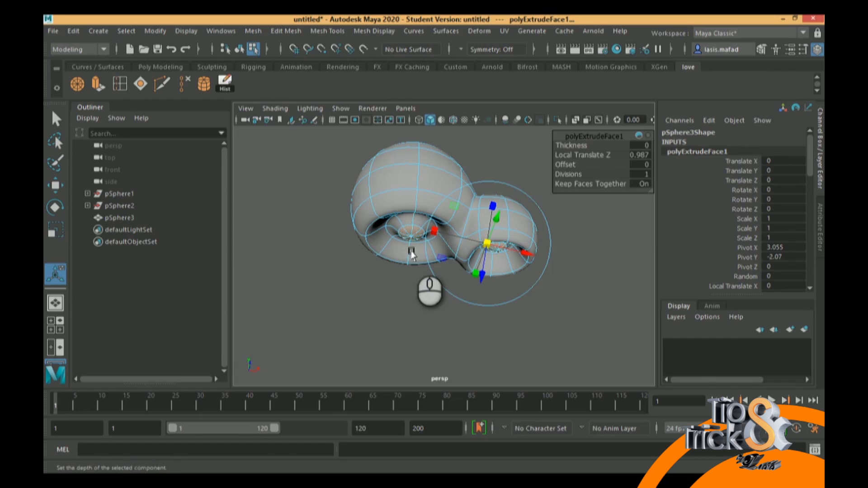
Extrude both face groups about 5.5 units downward as stems beneath the spheres and narrow their ends
click(96, 85)
alt+drag(447, 248, 461, 270)
drag(487, 311, 483, 378)
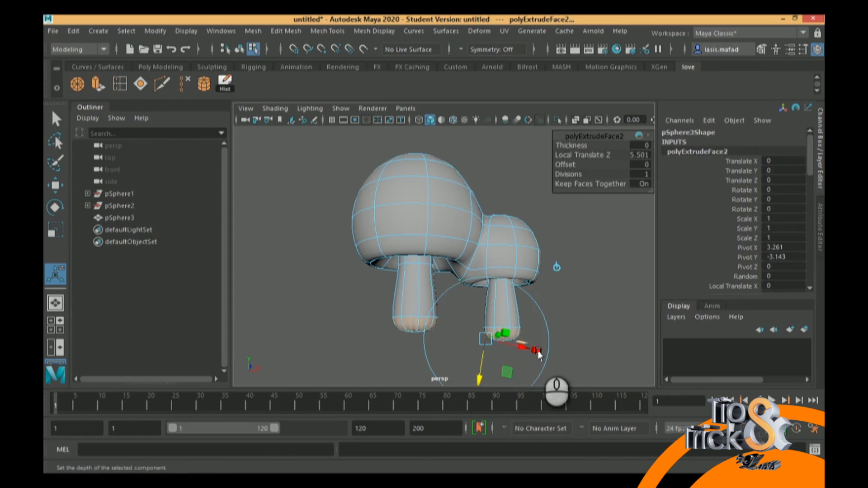
drag(488, 339, 389, 311)
alt+middle_drag(471, 326, 441, 263)
mouse_move(498, 286)
mouse_down()
mouse_move(476, 294)
mouse_move(490, 289)
mouse_up()
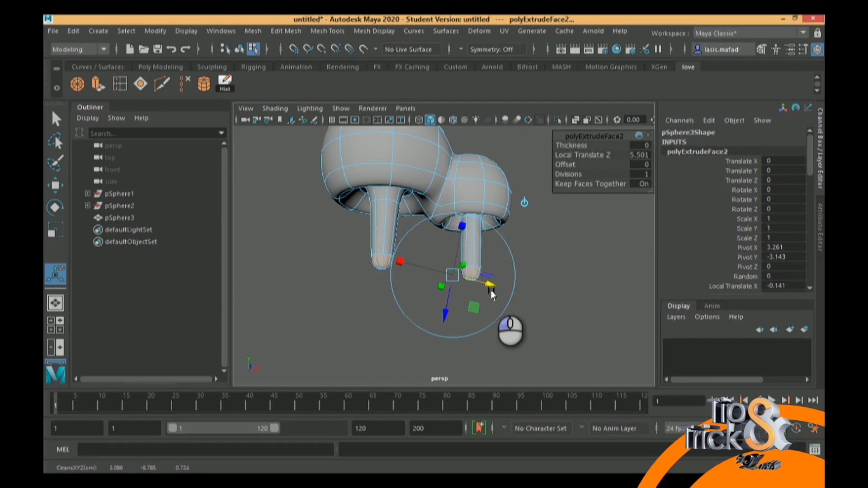
Extrude the end faces of both stems about 2.65 units further down
click(97, 85)
drag(453, 312, 448, 347)
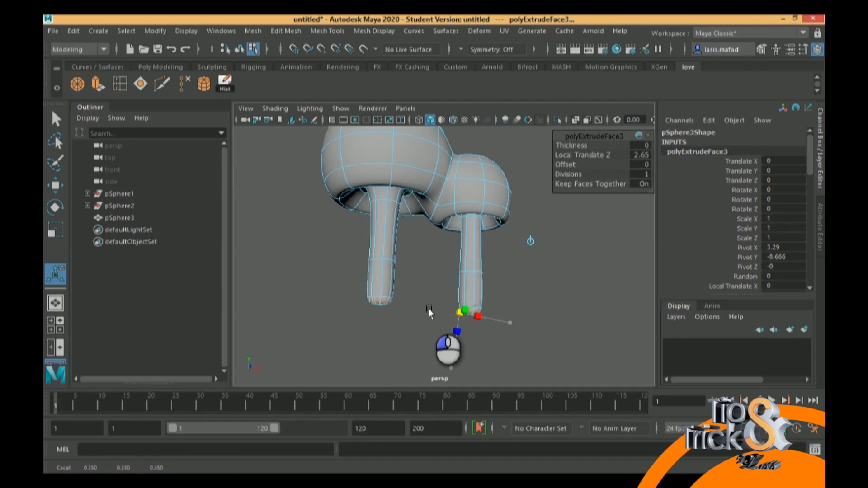
click(442, 312)
click(481, 316)
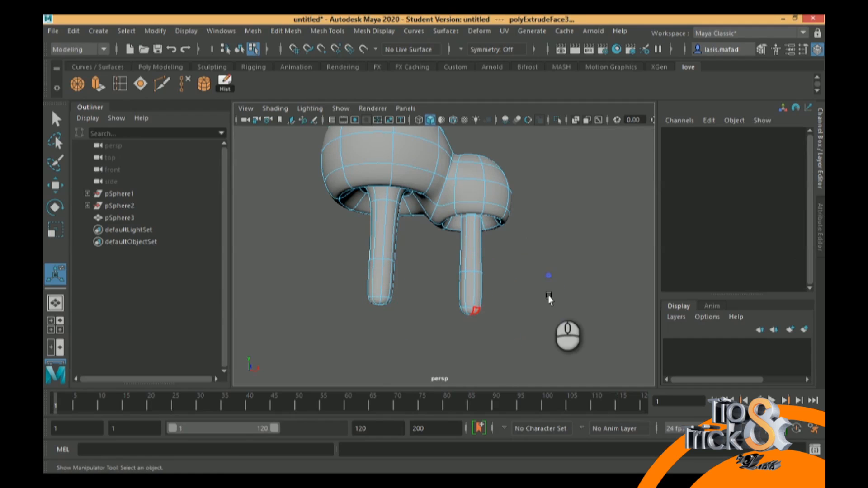
Select the rounded cap faces at the bottom of the smaller sphere's stem and delete them
alt+drag(480, 315, 471, 283)
alt+right_drag(470, 260, 492, 311)
alt+drag(465, 279, 474, 310)
alt+middle_drag(478, 316, 463, 249)
mouse_move(471, 291)
alt+mouse_down()
mouse_move(462, 272)
mouse_move(467, 277)
alt+mouse_up()
right_drag(455, 271, 439, 165)
click(447, 271)
mouse_move(470, 280)
alt+mouse_down()
mouse_move(470, 185)
mouse_move(469, 303)
mouse_move(446, 271)
mouse_move(467, 283)
alt+mouse_up()
click(478, 307)
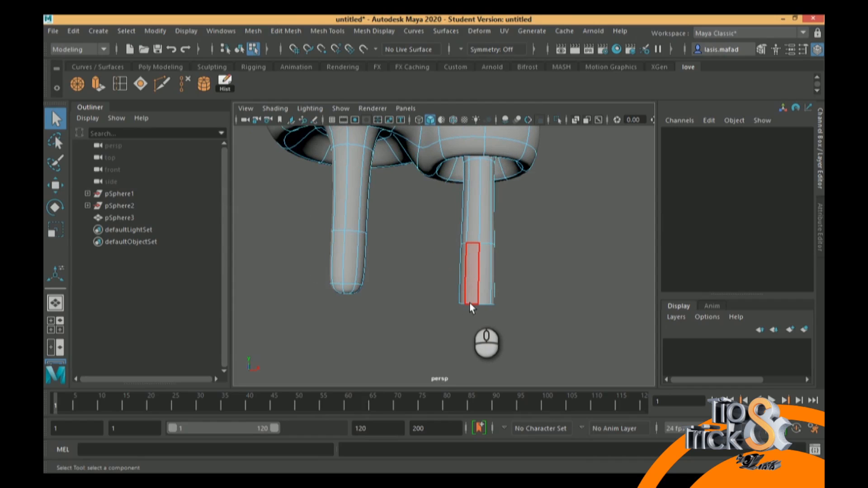
Delete the rounded cap faces at the bottom of the larger sphere's stem
alt+drag(371, 275, 394, 260)
drag(378, 310, 342, 303)
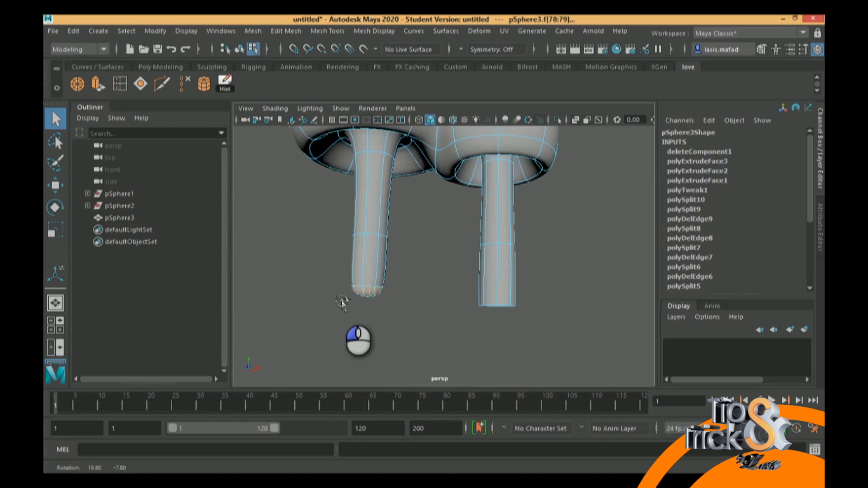
click(411, 289)
scroll(488, 280, up, 5)
scroll(497, 293, down, 5)
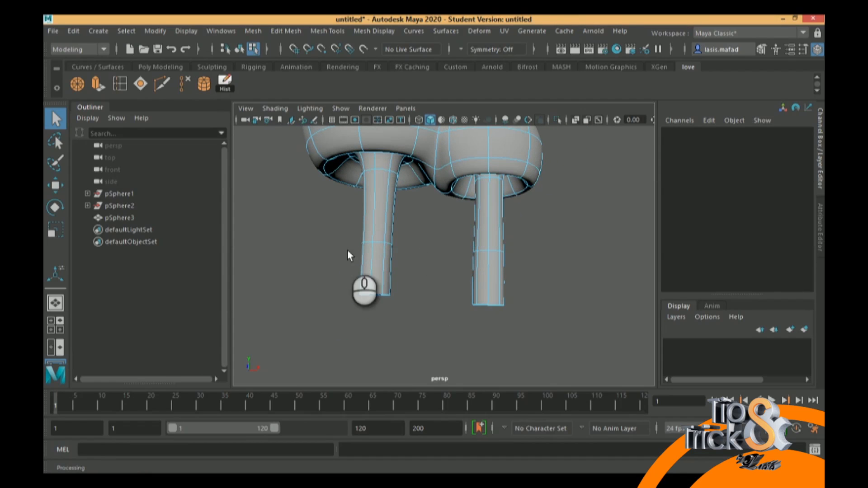
Insert three horizontal edge loops near the open bottom end of the larger sphere's stem
mouse_move(460, 278)
alt+mouse_down()
mouse_move(457, 263)
mouse_move(414, 244)
mouse_move(450, 270)
mouse_move(408, 291)
mouse_move(417, 250)
mouse_move(403, 242)
mouse_move(398, 249)
mouse_move(466, 280)
alt+mouse_up()
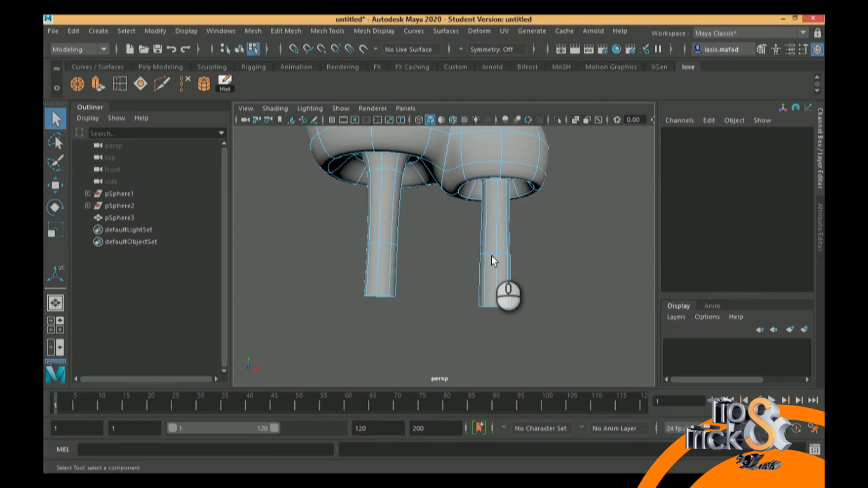
alt+drag(524, 268, 479, 208)
alt+drag(470, 244, 482, 260)
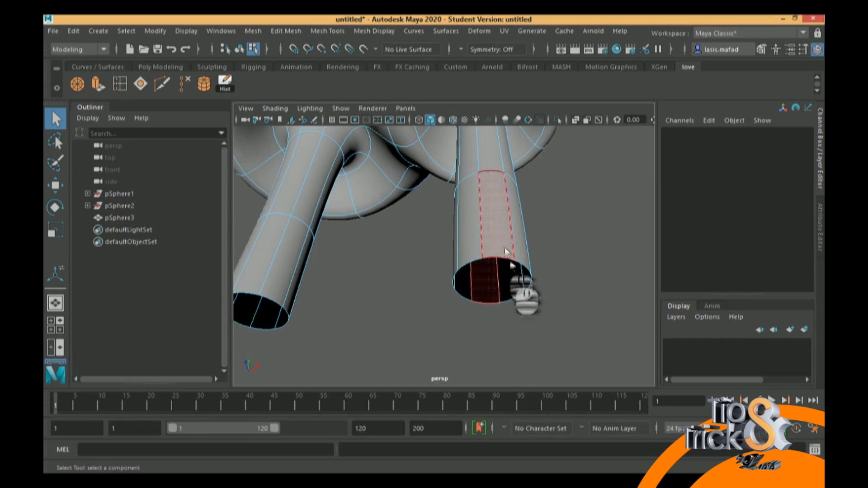
alt+drag(517, 257, 424, 312)
alt+middle_drag(423, 312, 466, 260)
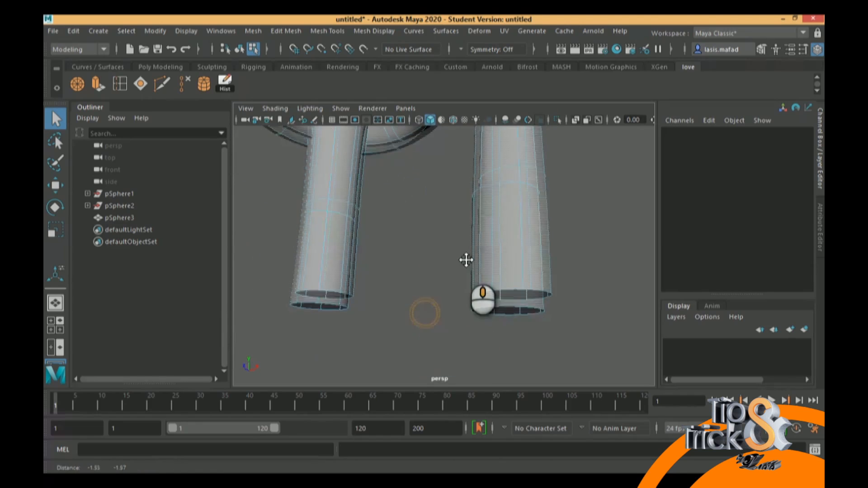
alt+drag(470, 271, 379, 275)
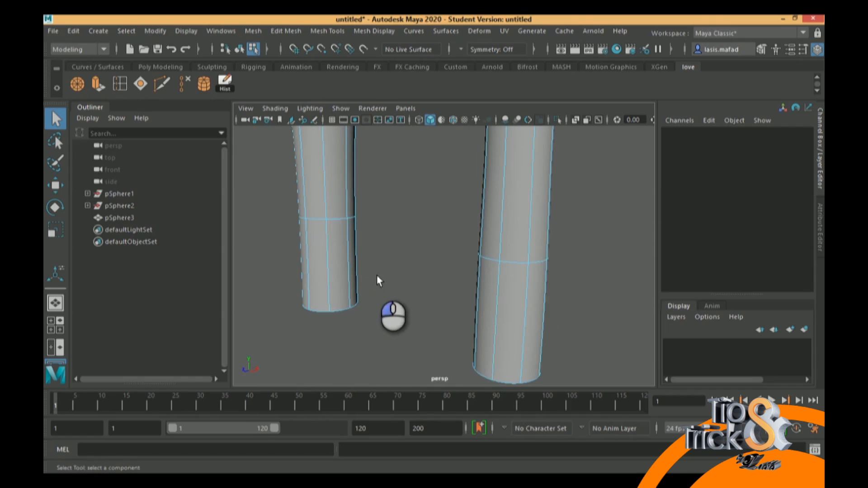
click(120, 84)
drag(331, 271, 328, 274)
alt+drag(383, 273, 345, 270)
alt+middle_drag(345, 270, 425, 318)
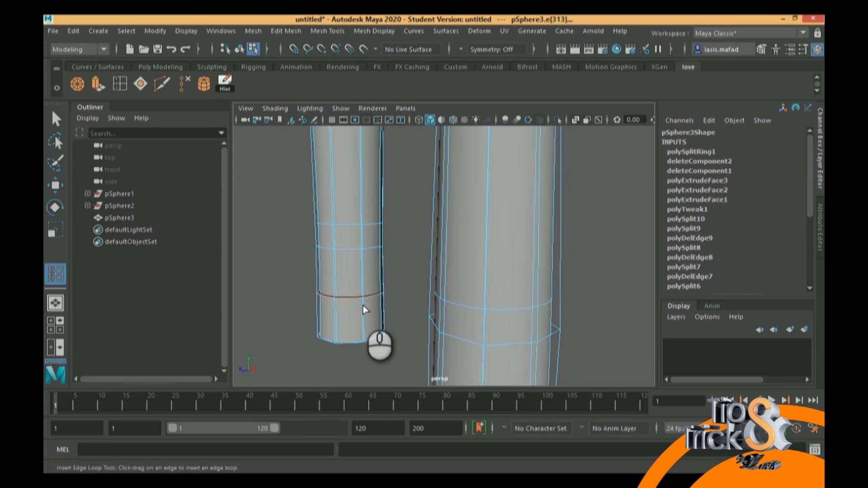
drag(363, 315, 366, 326)
alt+drag(403, 283, 457, 275)
drag(358, 274, 355, 276)
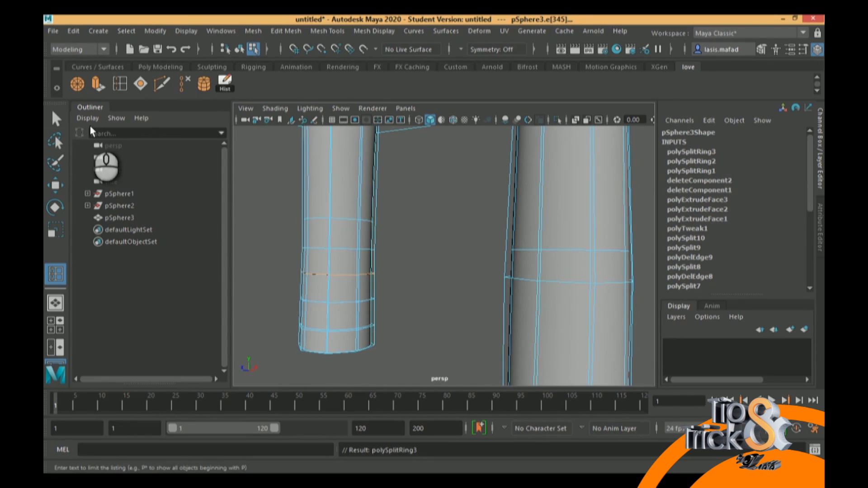
Leave the Insert Edge Loop tool and switch the mesh to vertex selection at the larger sphere's stem
click(55, 119)
alt+drag(437, 269, 398, 258)
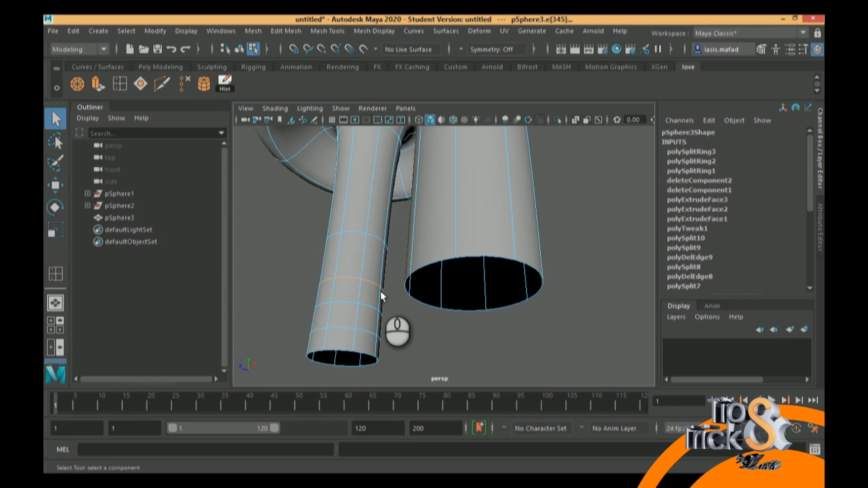
alt+drag(380, 291, 354, 292)
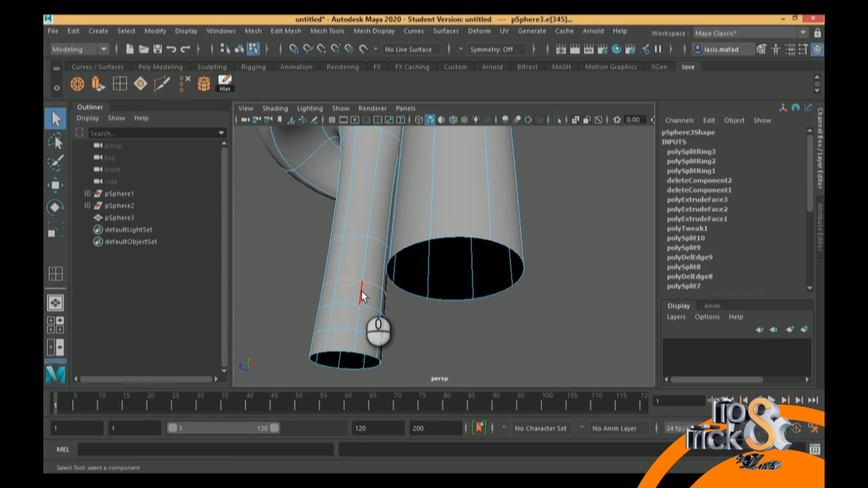
right_drag(362, 292, 316, 126)
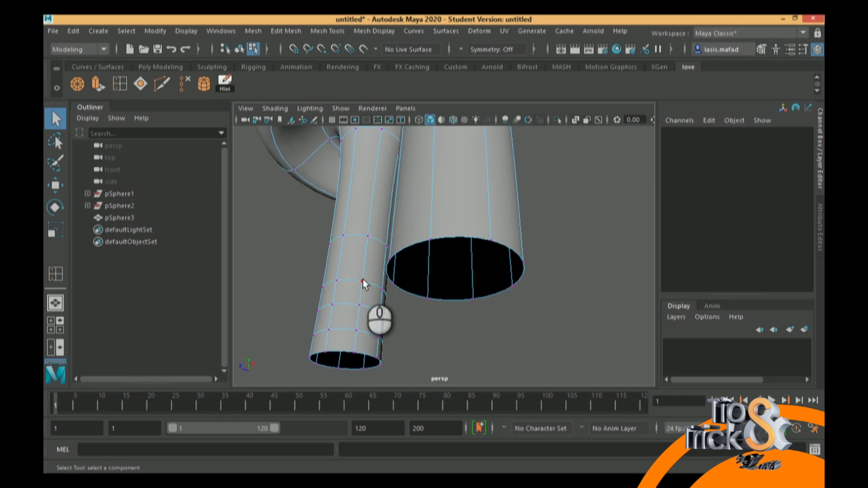
alt+drag(364, 289, 374, 310)
Select four alternating vertices on that stem, two on the uppermost new edge loop and two on the lowest
click(335, 277)
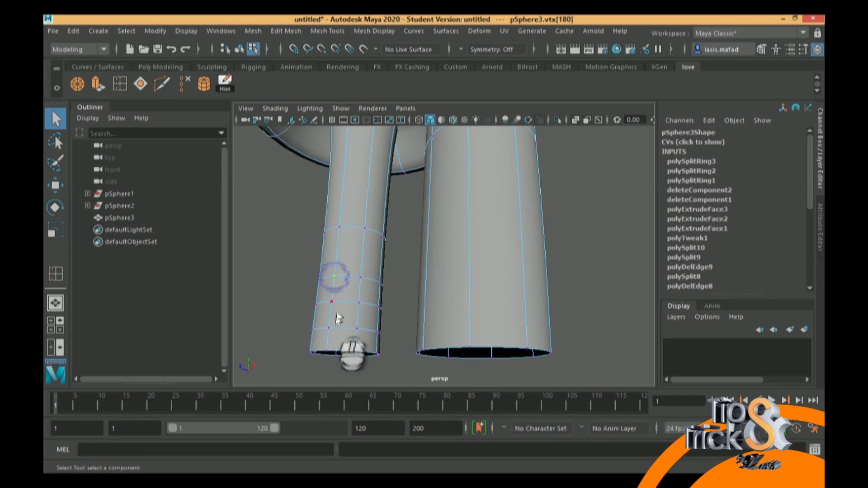
shift+click(328, 328)
shift+click(381, 282)
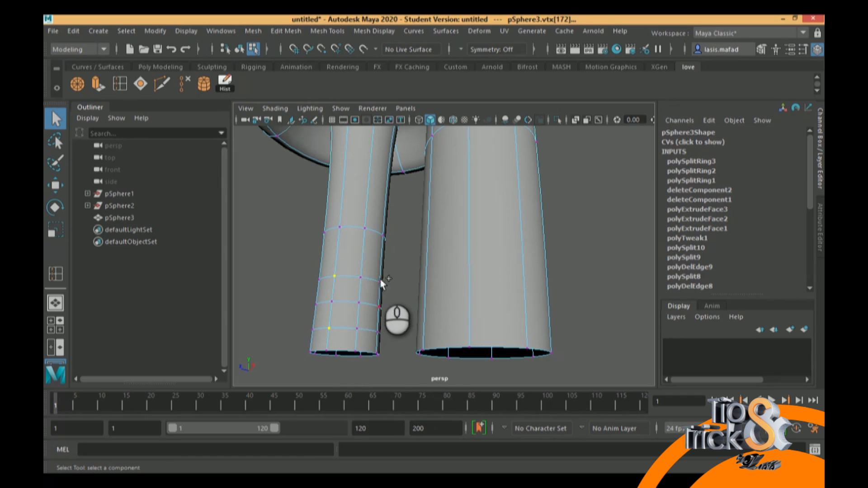
shift+click(380, 283)
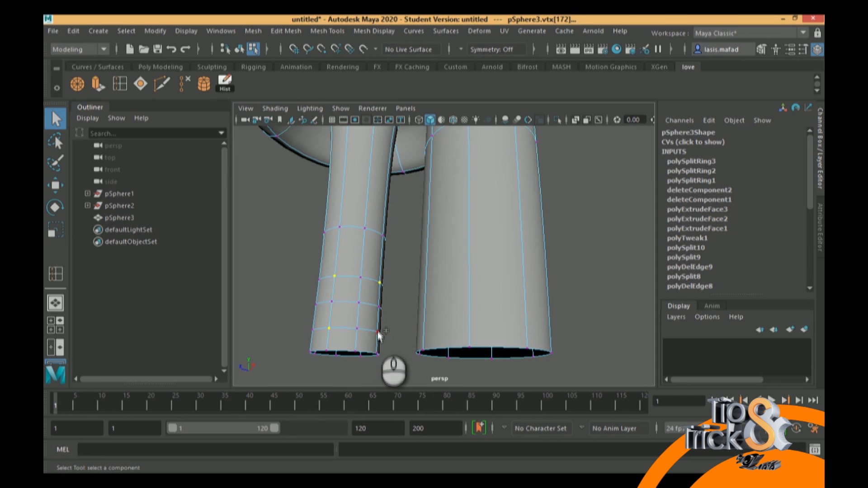
alt+drag(385, 312, 387, 334)
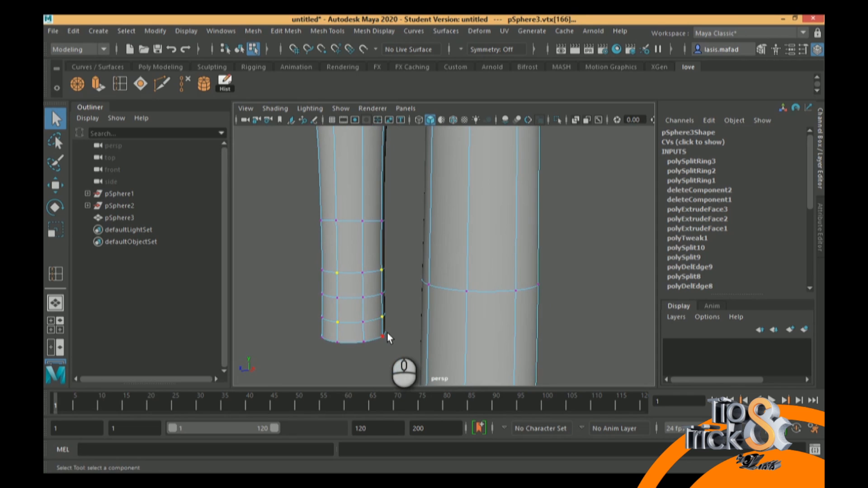
alt+middle_drag(384, 280, 447, 270)
scroll(447, 270, down, 6)
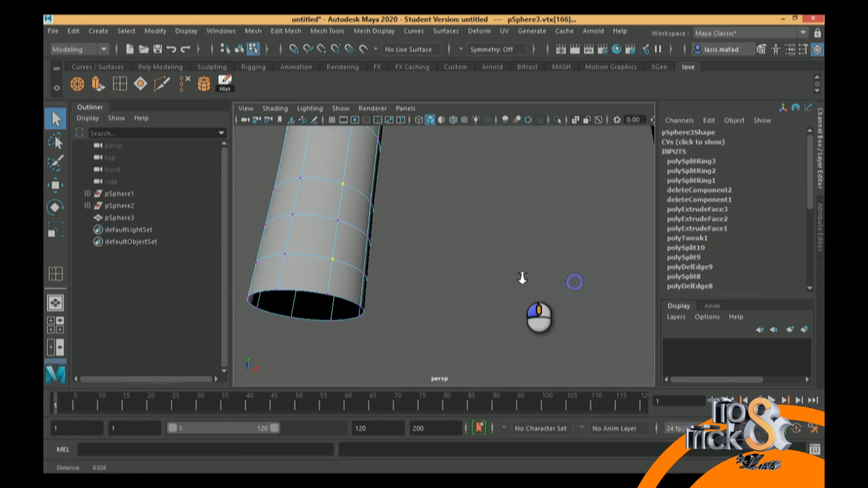
alt+middle_drag(500, 252, 480, 257)
alt+drag(594, 276, 435, 273)
alt+drag(357, 239, 425, 270)
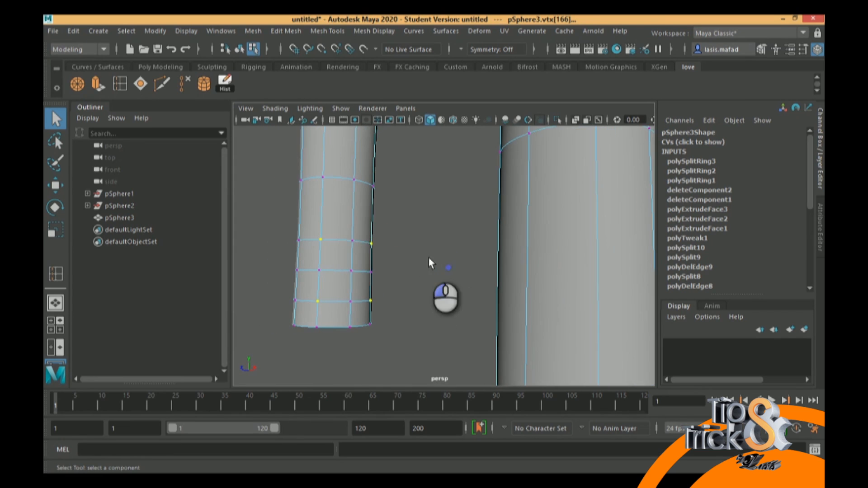
Open the Scale tool's settings for the selected vertices, try the Component axis orientation and set it back to Object
click(802, 50)
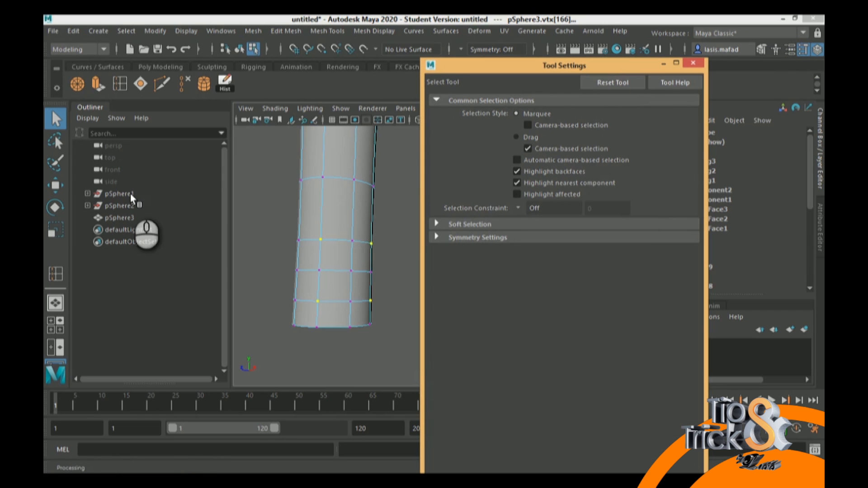
key(r)
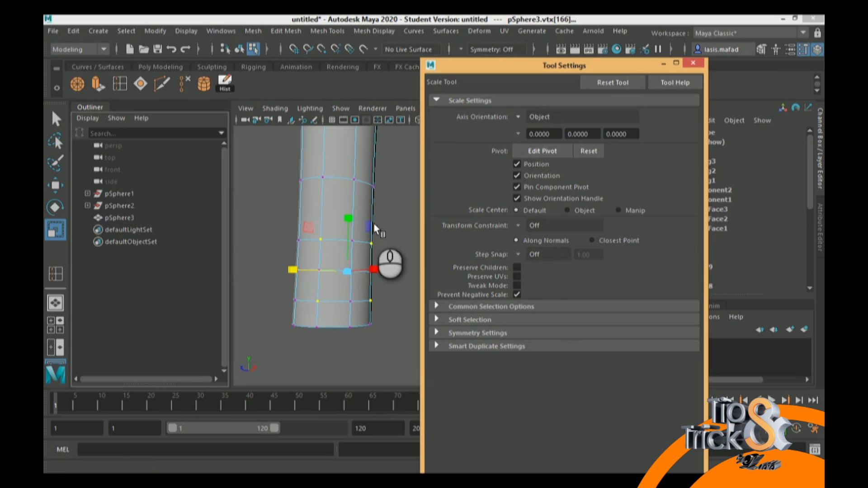
click(518, 117)
click(542, 149)
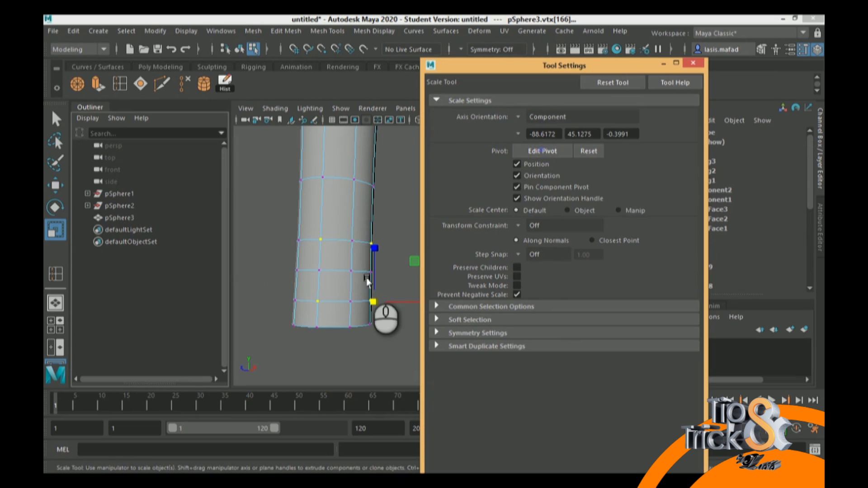
alt+drag(361, 281, 353, 250)
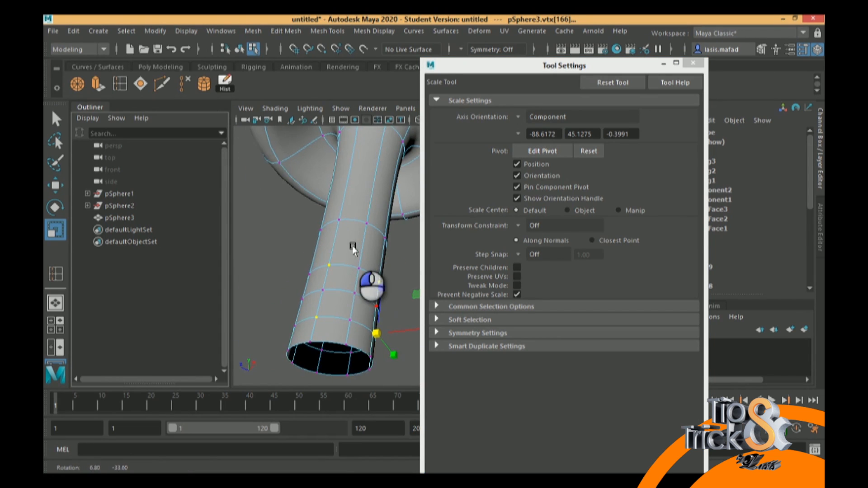
click(533, 117)
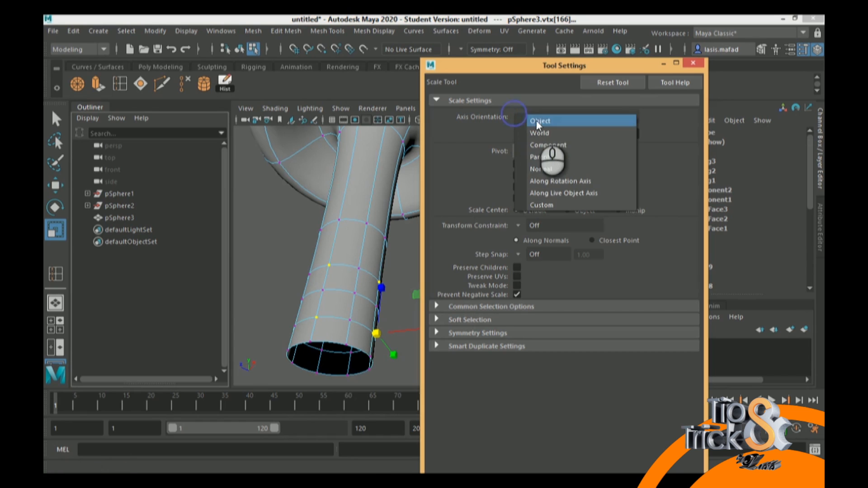
click(540, 125)
alt+drag(385, 316, 381, 306)
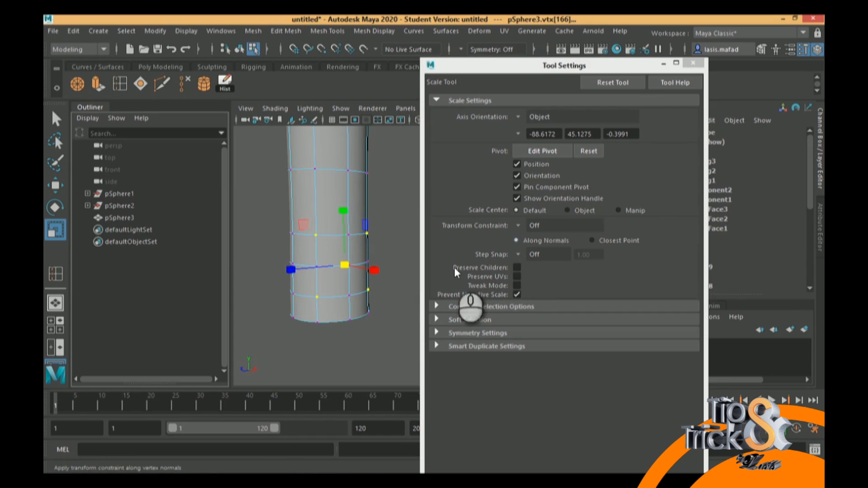
Try scaling the four selected stem vertices toward each other without a transform constraint and with the Edge constraint, undoing each attempt
drag(345, 265, 298, 292)
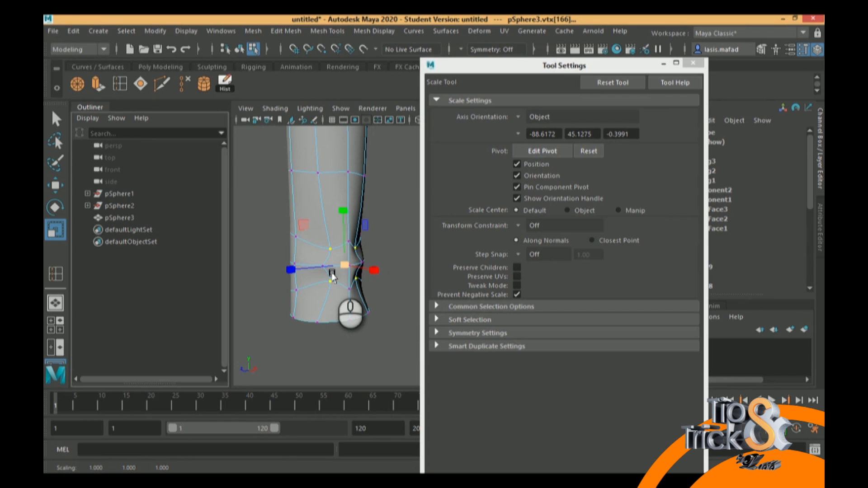
key(ctrl+z)
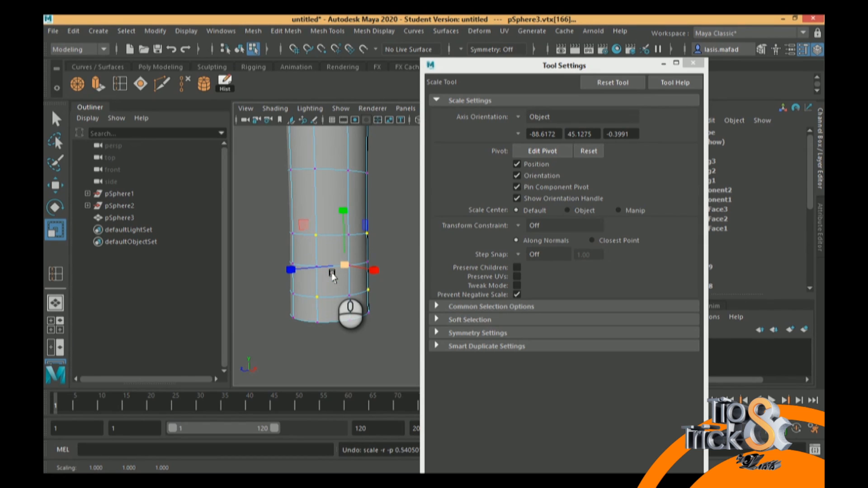
click(518, 225)
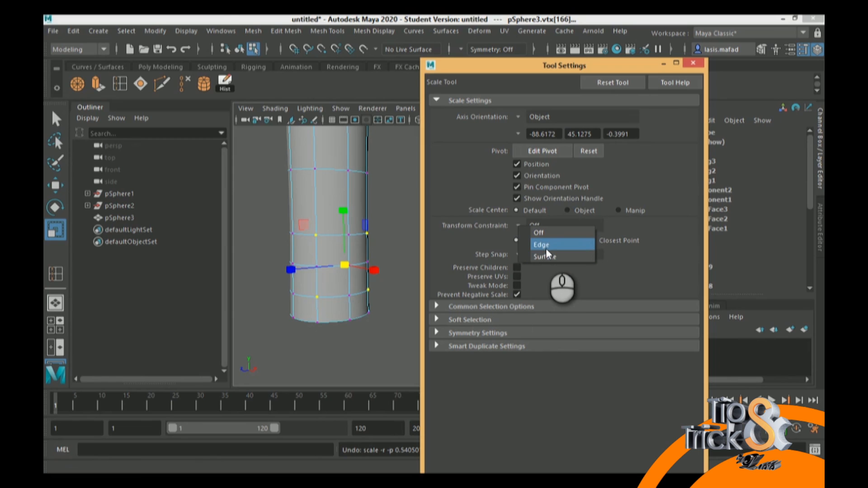
click(546, 248)
drag(344, 267, 392, 208)
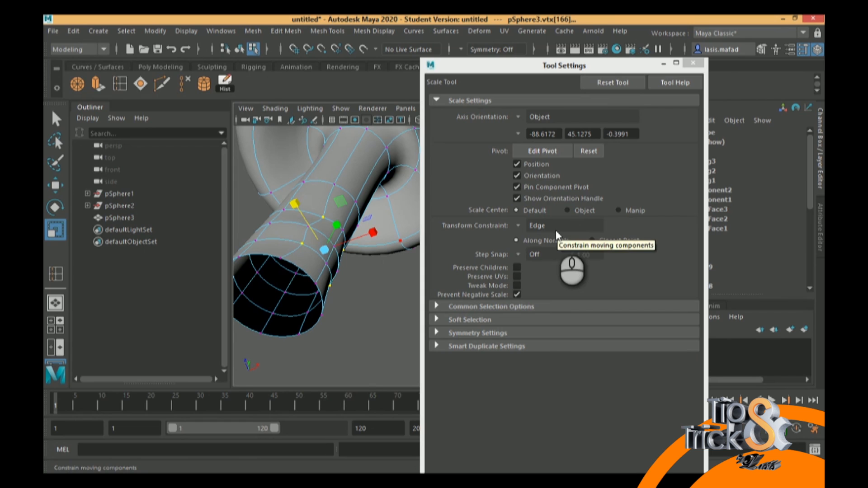
alt+drag(335, 258, 288, 292)
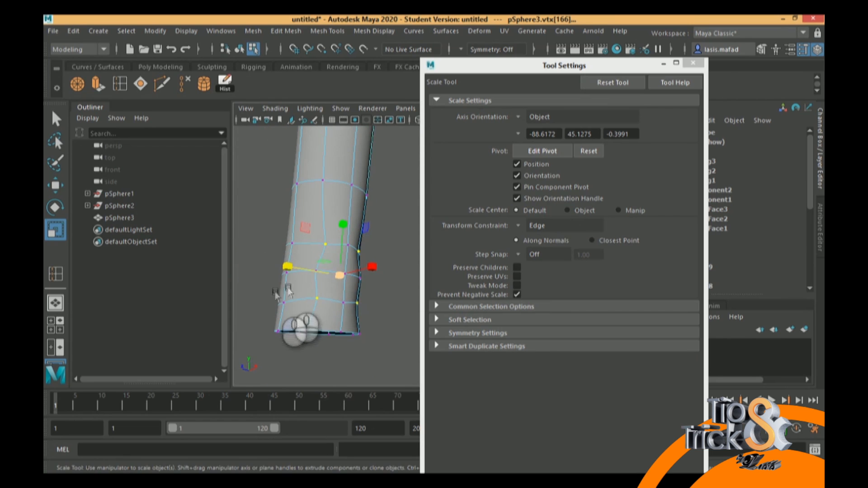
key(ctrl+z)
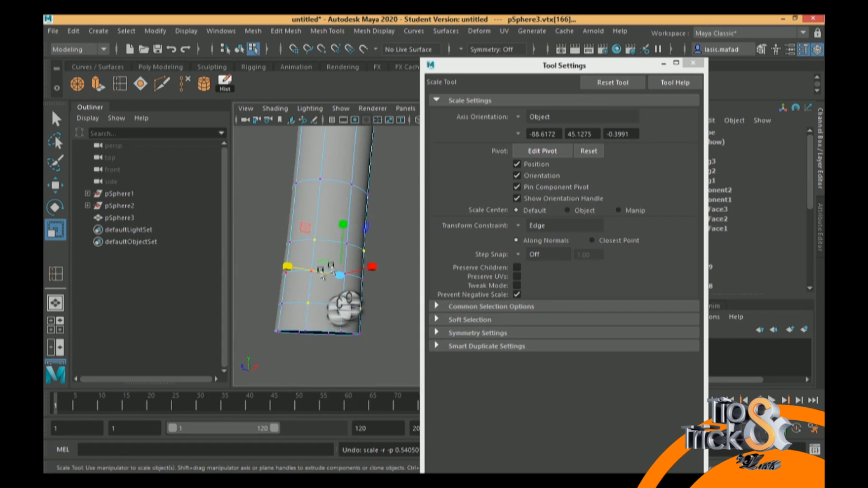
Set the Scale tool's transform constraint to Surface and scale the four selected stem vertices closer together along the surface
alt+drag(342, 272, 343, 284)
click(518, 225)
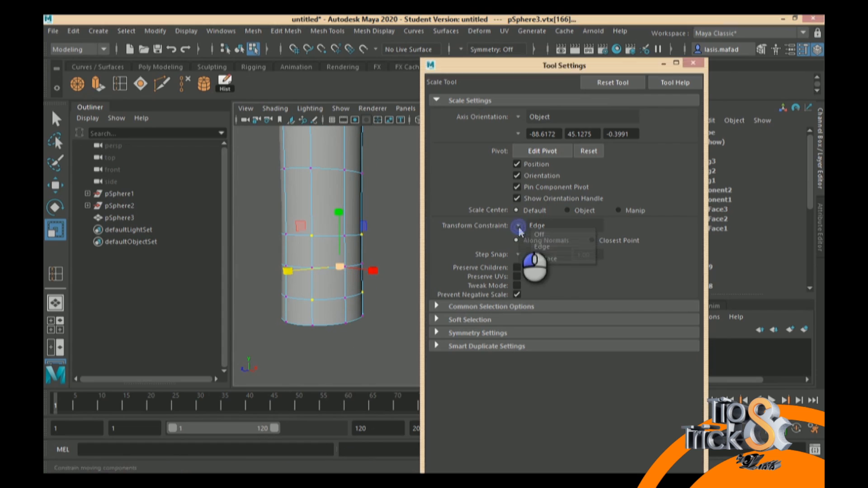
click(545, 259)
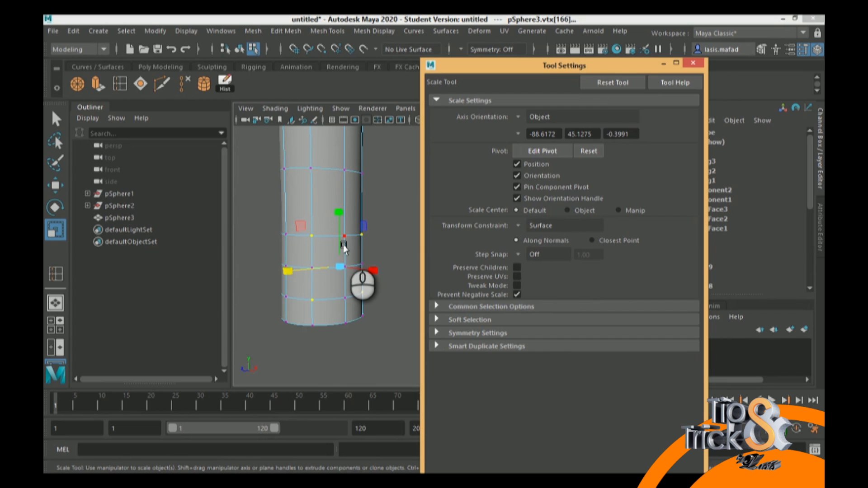
drag(345, 267, 313, 270)
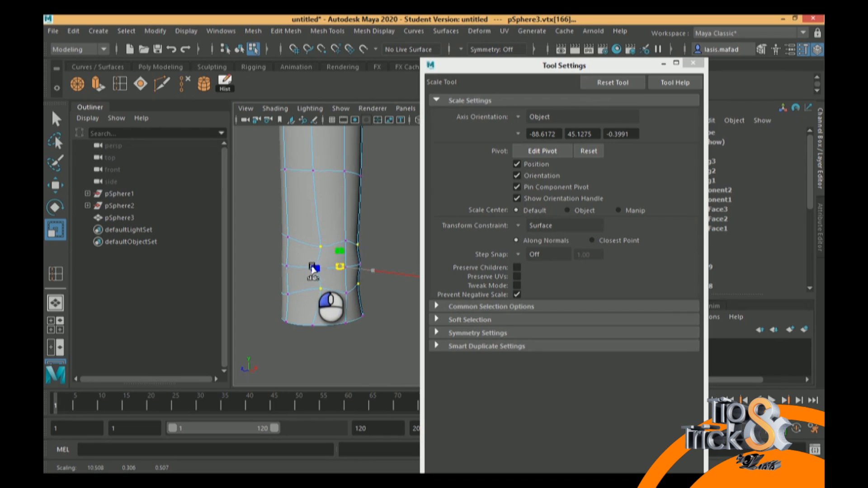
mouse_move(339, 265)
alt+mouse_down()
mouse_move(310, 248)
mouse_move(379, 223)
mouse_move(349, 191)
mouse_move(311, 214)
mouse_move(320, 237)
mouse_move(369, 265)
mouse_move(328, 298)
mouse_move(306, 291)
mouse_move(308, 257)
mouse_move(335, 266)
mouse_move(343, 289)
mouse_move(340, 276)
alt+mouse_up()
drag(340, 206, 340, 198)
drag(292, 272, 251, 285)
Select the vertices directly above, below and on both sides of the patch's central vertex and scale them slightly outward into a rounder outline
click(409, 274)
click(315, 269)
alt+drag(315, 269, 370, 249)
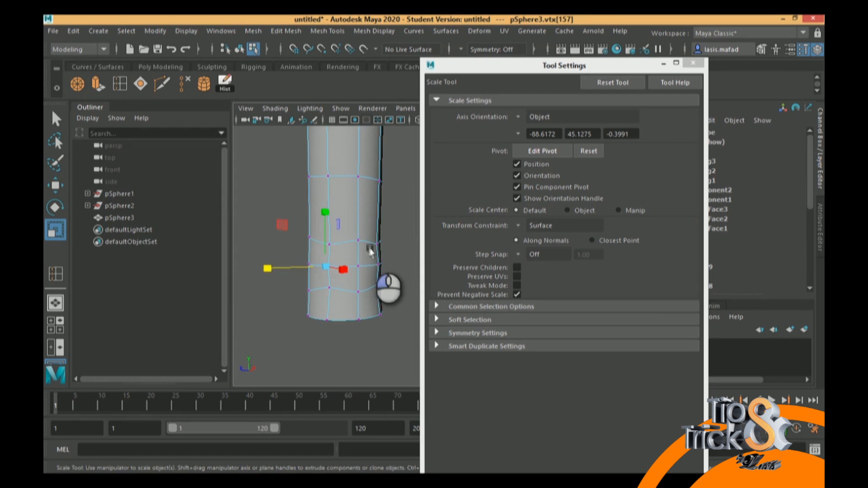
shift+click(378, 265)
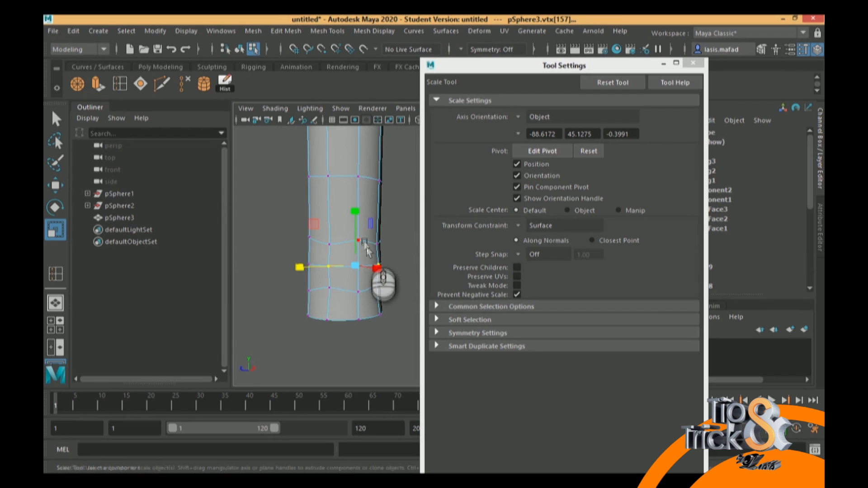
key(q)
click(358, 266)
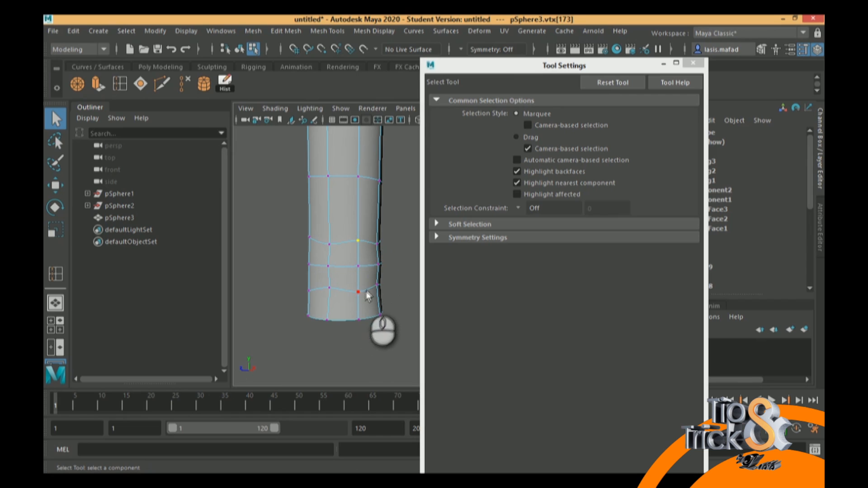
click(359, 292)
click(326, 268)
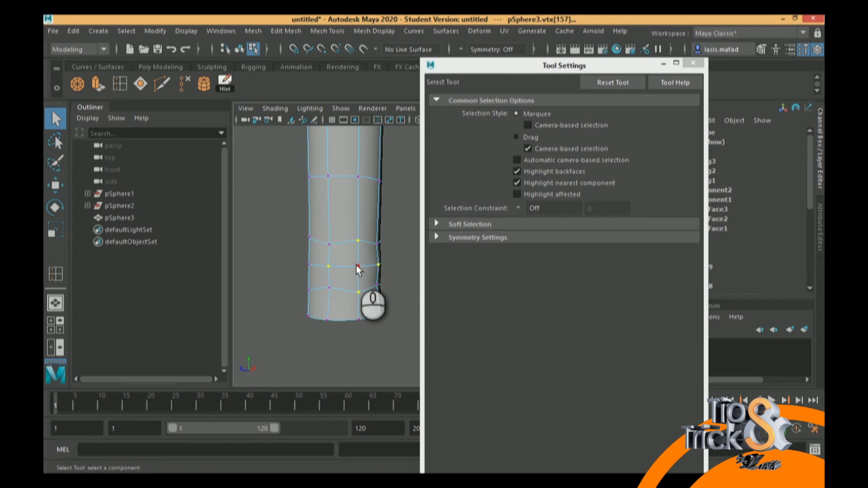
key(r)
drag(370, 267, 376, 265)
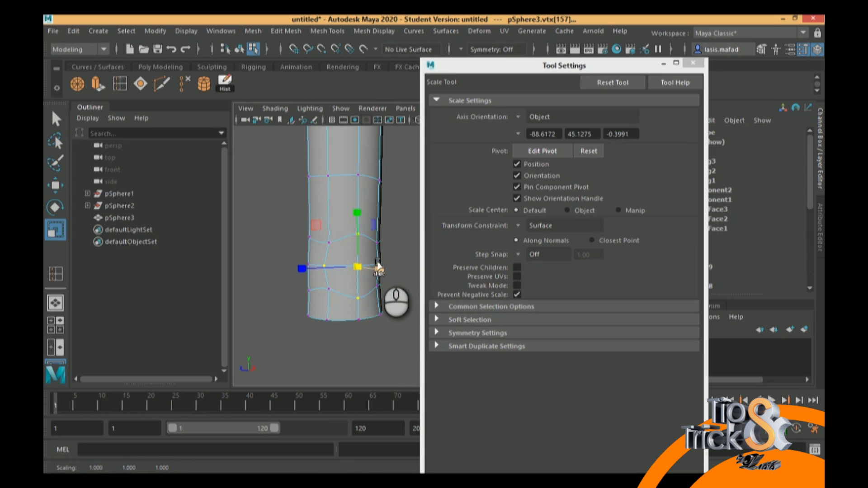
Switch the mesh to face selection and delete the four faces inside the rounded outline to open a hole in the stem
alt+drag(371, 256, 343, 266)
alt+right_drag(343, 265, 356, 308)
right_drag(319, 253, 319, 164)
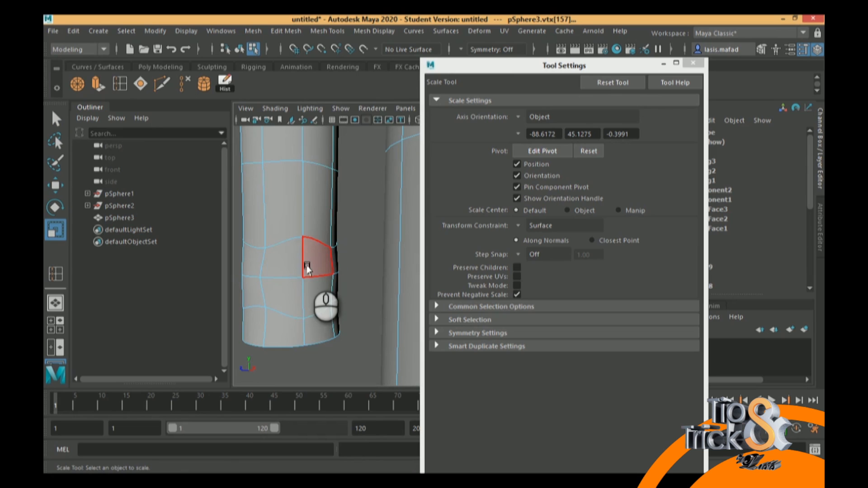
click(316, 257)
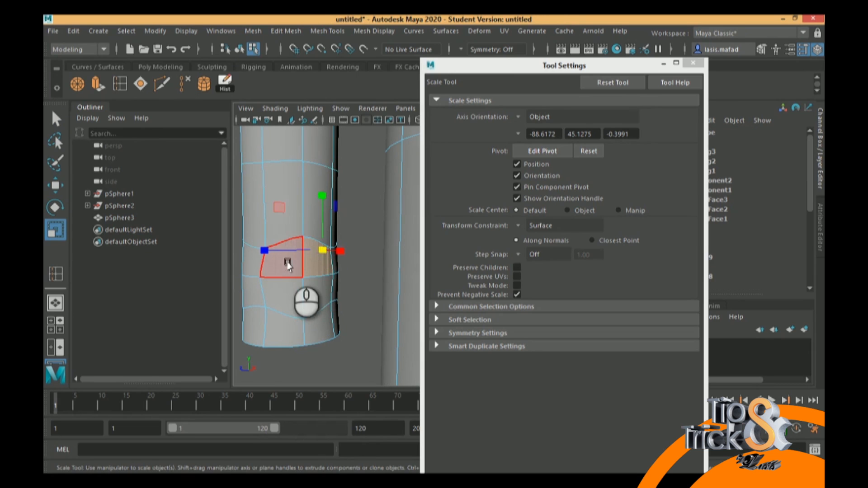
shift+click(290, 261)
shift+click(289, 288)
shift+click(318, 289)
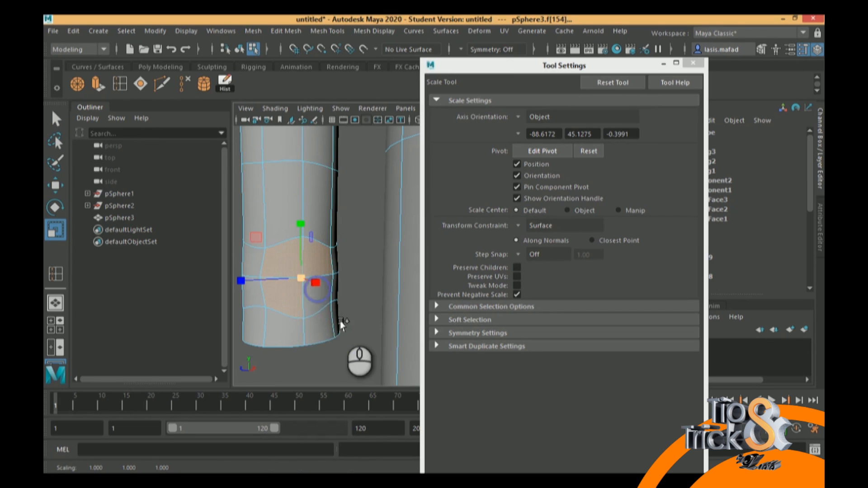
shift+click(315, 301)
alt+drag(395, 288, 303, 285)
alt+middle_drag(355, 256, 327, 263)
alt+drag(347, 275, 306, 288)
click(310, 278)
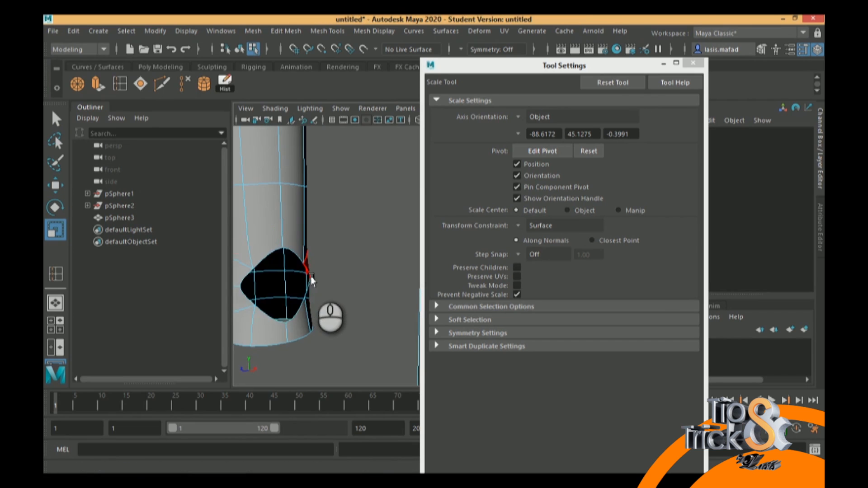
alt+drag(310, 286, 280, 226)
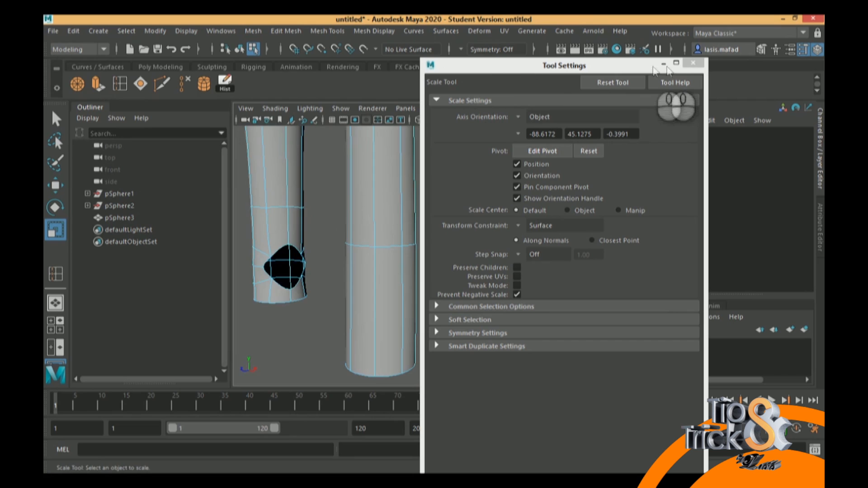
Close the tool settings and select the ring of vertices at the open lower end of the neighbouring stem
click(693, 62)
alt+right_drag(389, 261, 418, 134)
drag(406, 304, 533, 377)
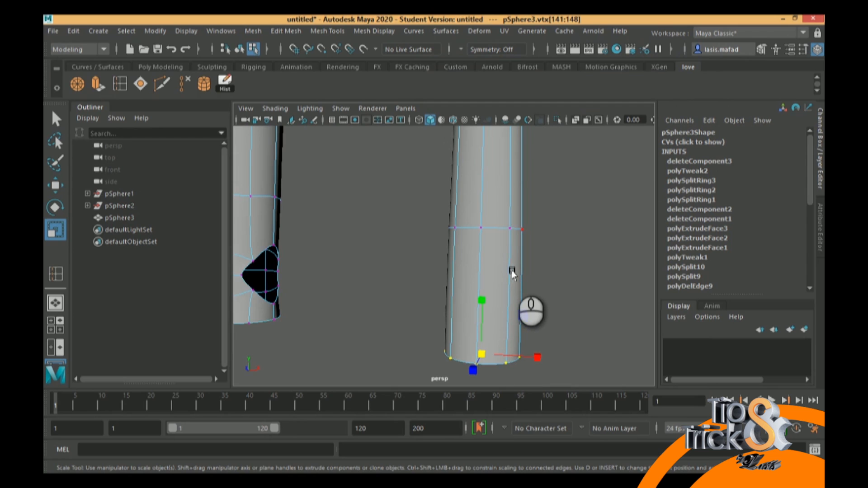
Try rotating the neighbouring stem's end ring with the Surface constraint still active, undoing each attempt
key(e)
drag(520, 320, 467, 317)
key(ctrl+z)
drag(392, 258, 598, 422)
drag(528, 327, 522, 393)
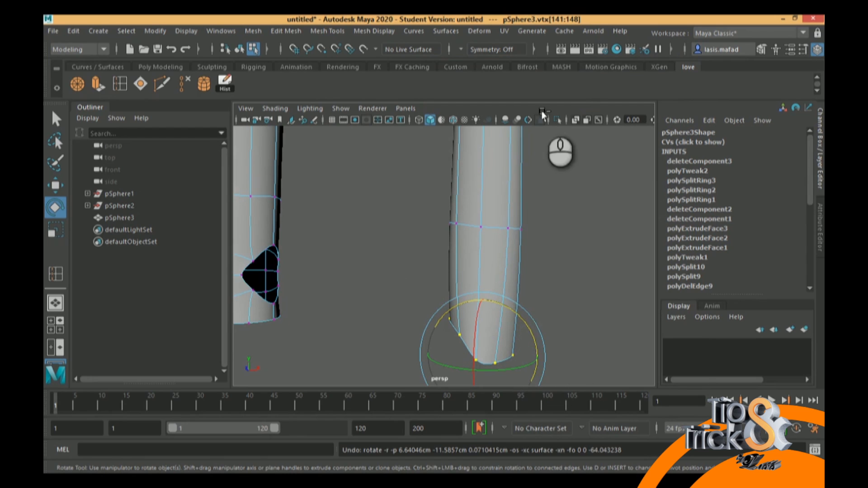
key(ctrl+z)
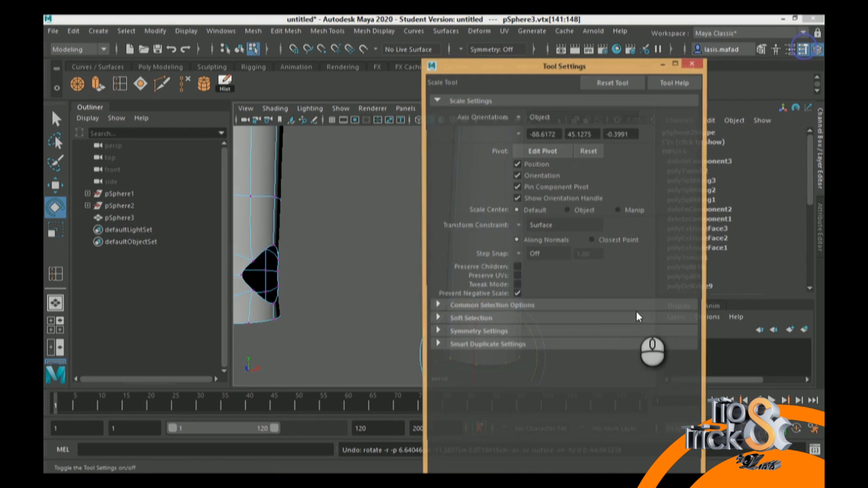
Set the Rotate tool's transform constraint to Off and rotate the neighbouring stem's end ring to face the hole
click(525, 237)
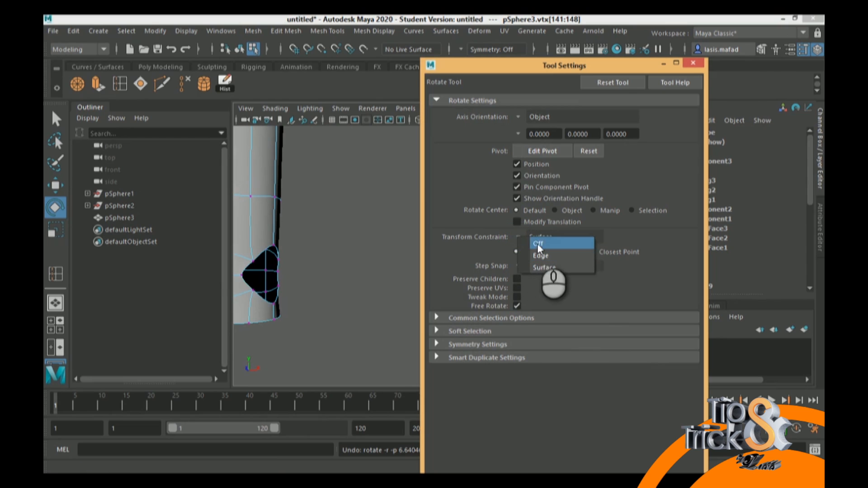
click(538, 244)
click(693, 63)
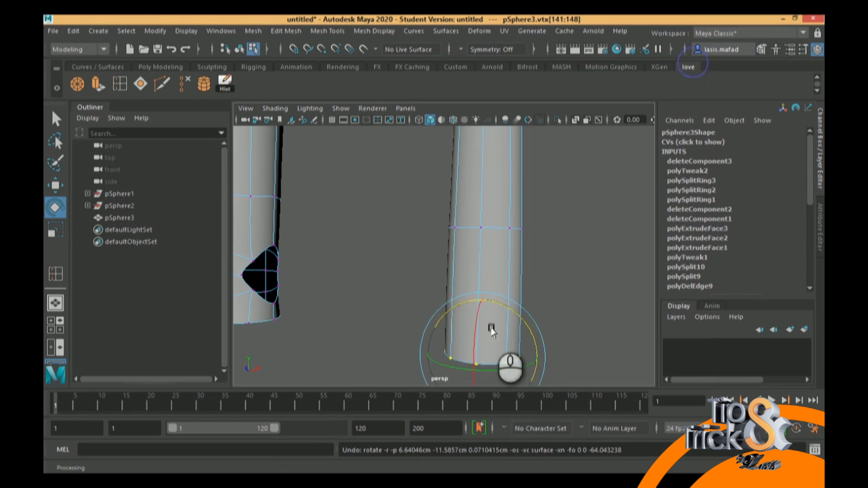
click(524, 343)
drag(524, 339, 528, 391)
Move the rotated end ring over to the hole in the first stem and adjust its height to line up with the opening
key(w)
drag(538, 358, 331, 290)
drag(311, 254, 311, 222)
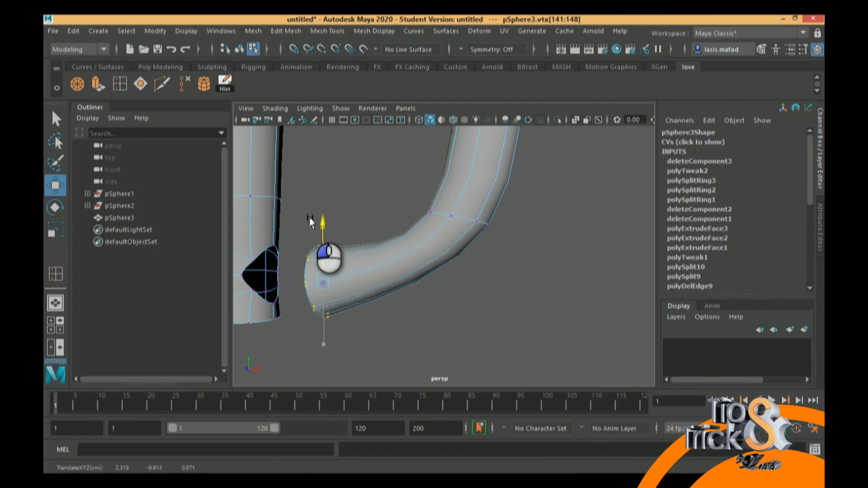
alt+middle_drag(339, 281, 464, 286)
drag(506, 281, 452, 284)
alt+middle_drag(513, 242, 452, 294)
Select the next vertex ring up the bent stem, then rotate and move it to smooth the stem's curve
drag(429, 246, 565, 309)
key(r)
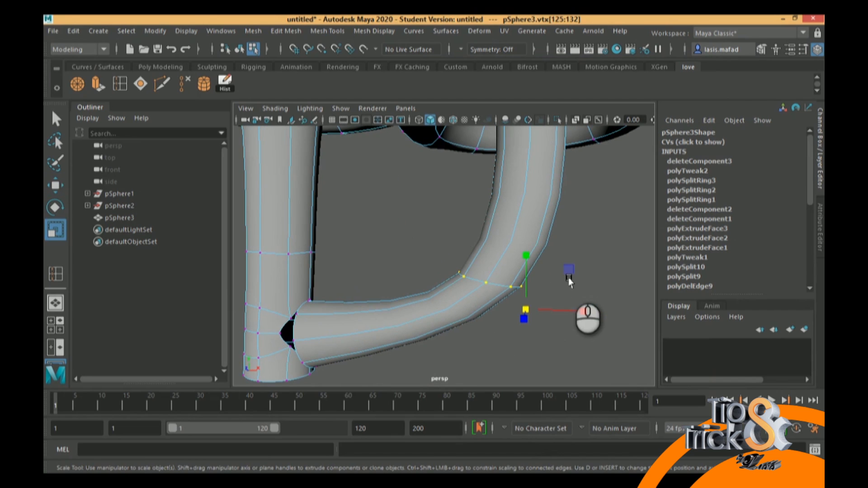
key(e)
drag(570, 279, 496, 301)
key(w)
drag(437, 253, 435, 222)
alt+middle_drag(427, 280, 443, 256)
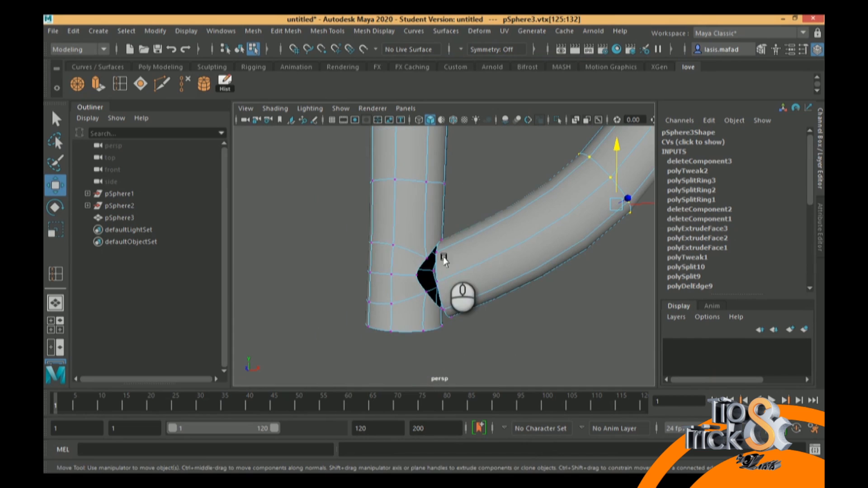
right_drag(440, 253, 471, 195)
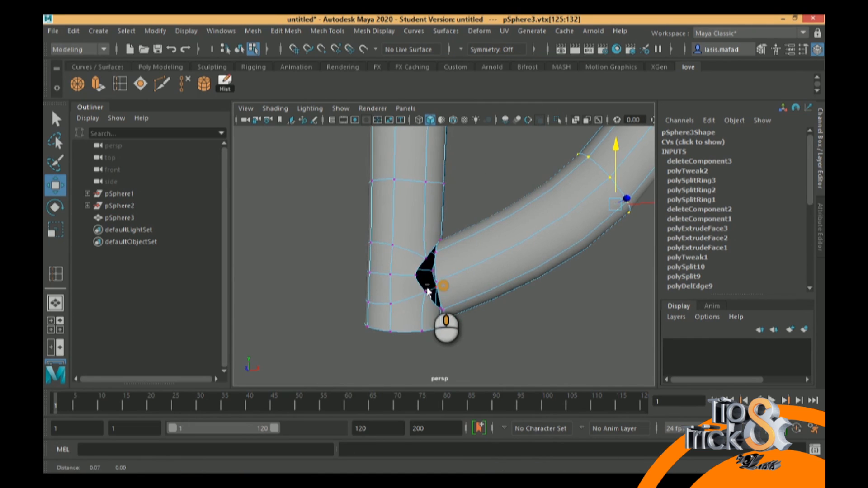
Examine from several angles how the bent stem's open end lines up with the hole in the straight stem
alt+drag(442, 286, 419, 288)
alt+right_drag(419, 288, 428, 299)
alt+drag(428, 298, 451, 297)
right_drag(449, 306, 447, 304)
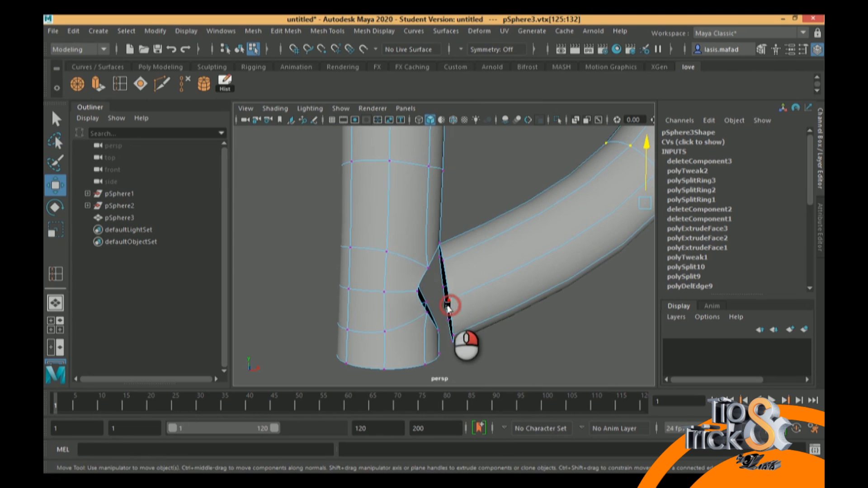
right_drag(454, 183, 496, 110)
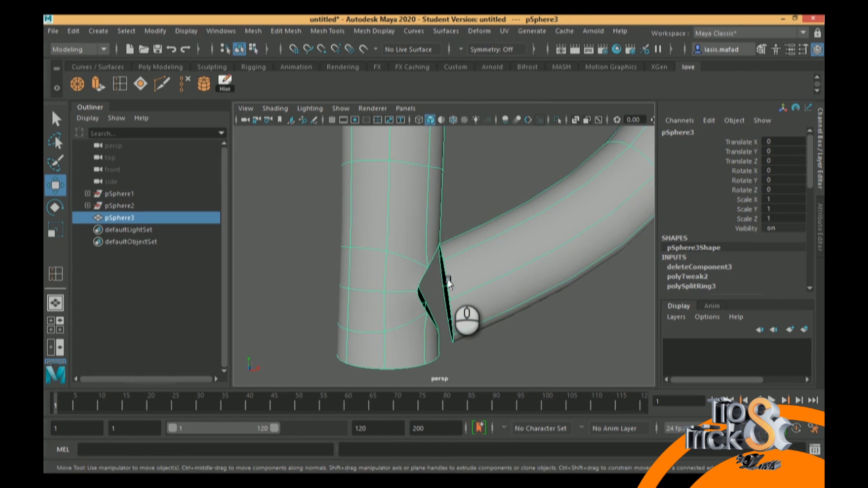
alt+middle_drag(457, 287, 426, 293)
alt+right_drag(426, 292, 459, 308)
alt+middle_drag(404, 294, 447, 266)
alt+right_drag(448, 267, 437, 260)
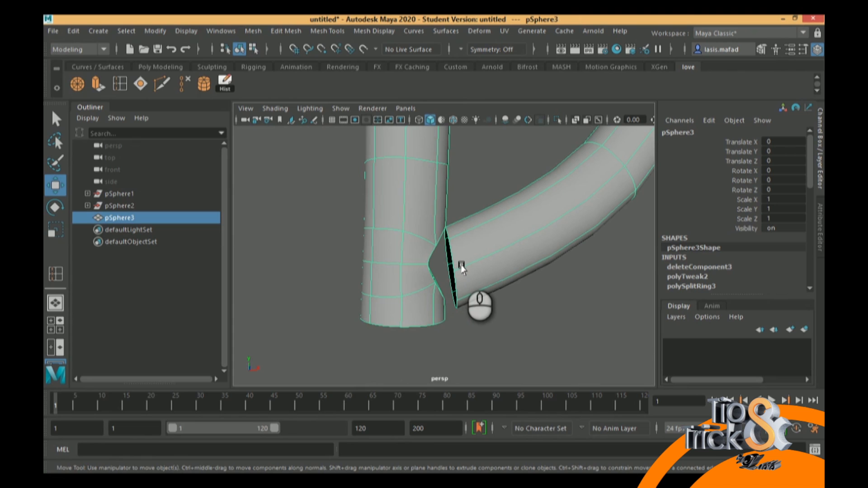
right_drag(461, 268, 405, 147)
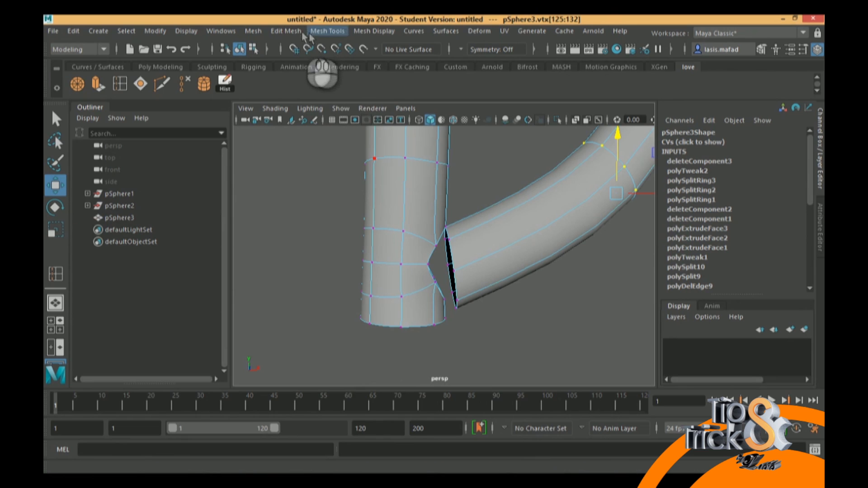
Bridge a border edge of the bent stem's end to the matching edge of the hole using Append to Polygon
click(286, 31)
mouse_move(334, 32)
click(358, 73)
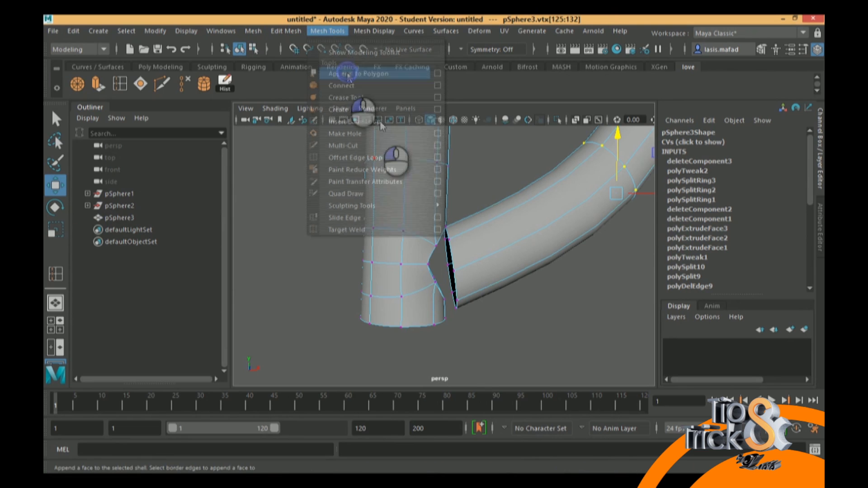
scroll(447, 271, up, 5)
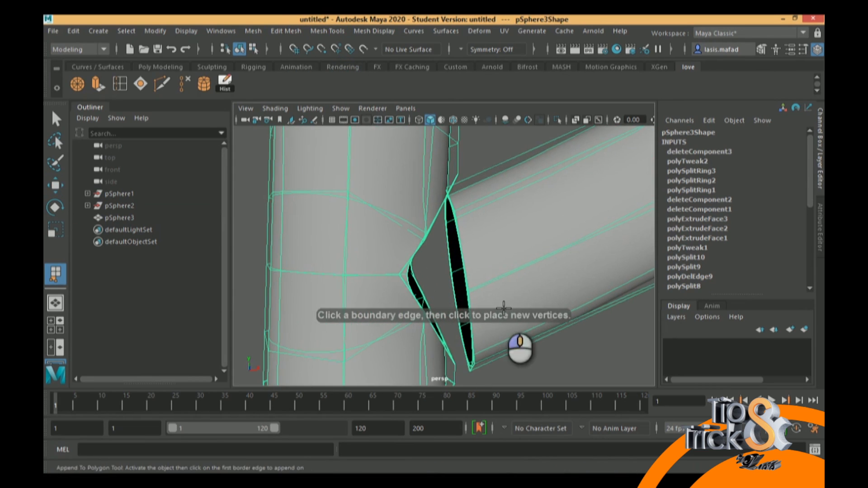
click(461, 255)
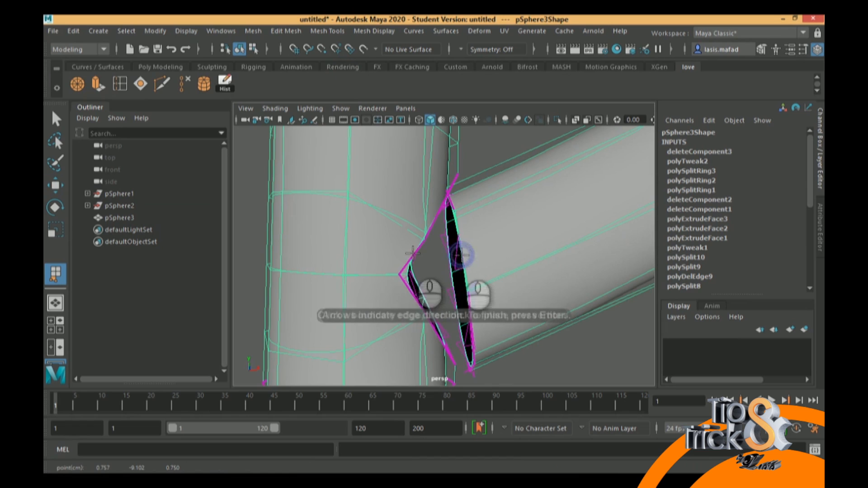
click(416, 255)
key(Return)
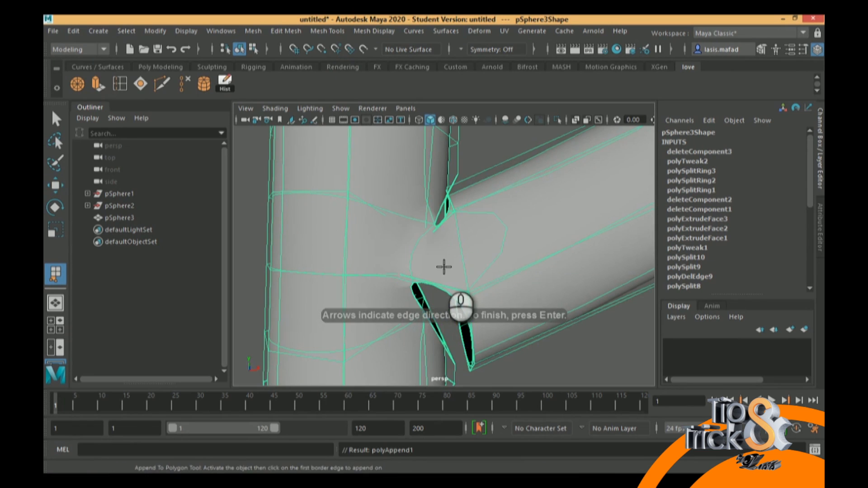
Bridge the next border edge of the bent stem's end to the hole below the first appended face using Append to Polygon
alt+middle_drag(462, 267, 442, 237)
mouse_move(442, 236)
alt+mouse_down()
mouse_move(470, 240)
mouse_move(433, 257)
mouse_move(437, 233)
alt+mouse_up()
alt+middle_drag(426, 258, 381, 262)
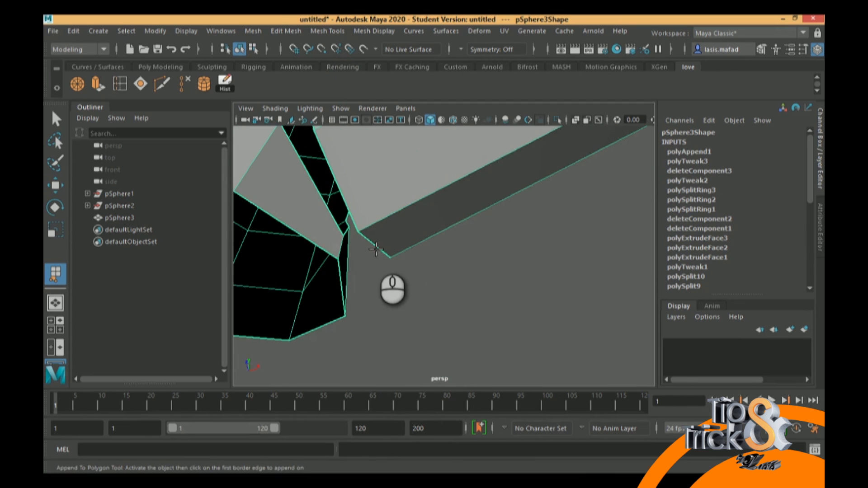
click(375, 245)
alt+middle_drag(424, 218, 430, 267)
alt+middle_drag(329, 158, 429, 221)
key(Return)
alt+middle_drag(394, 200, 412, 240)
click(444, 209)
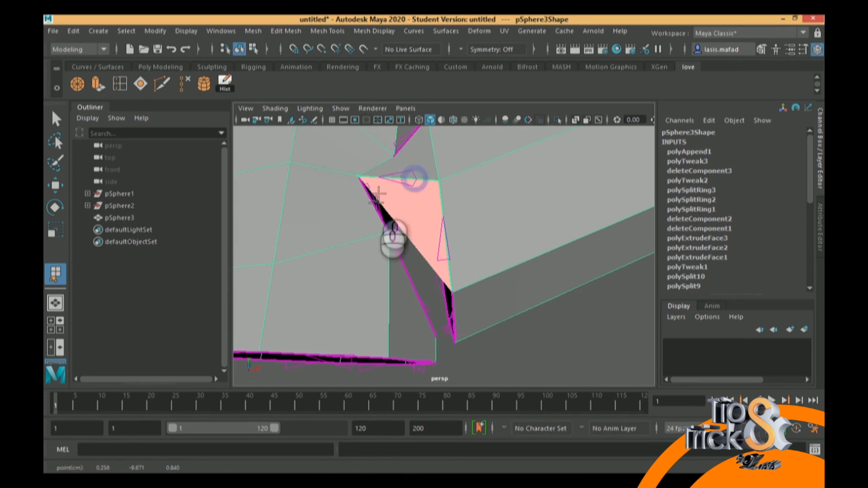
key(Return)
Append two more faces along the underside of the joint to bridge the bent stem's end to the hole's lower edges
alt+drag(428, 248, 408, 266)
click(408, 266)
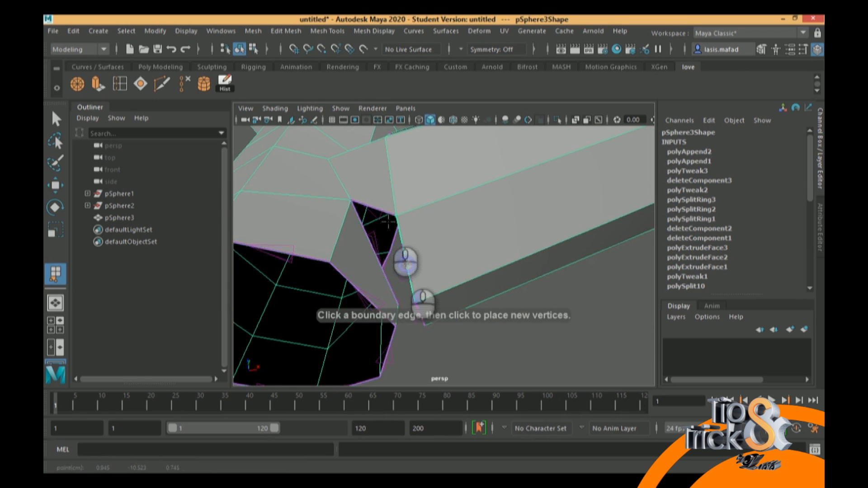
click(403, 247)
click(379, 261)
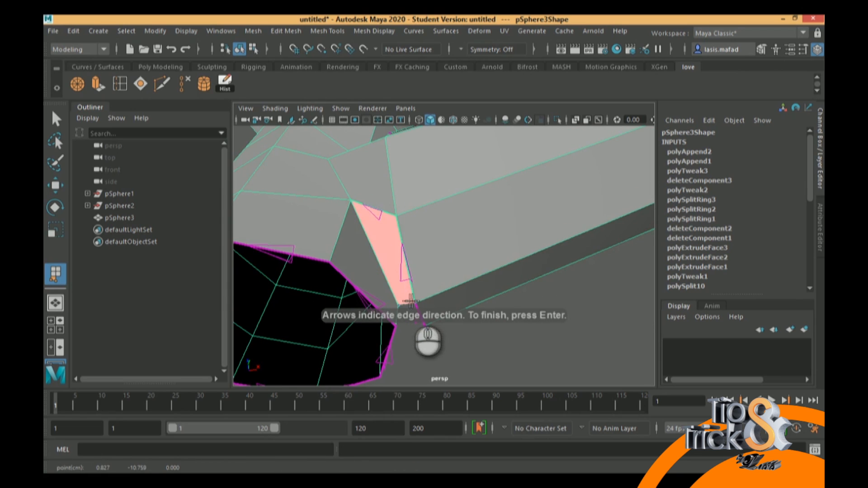
key(Return)
alt+drag(504, 243, 368, 292)
click(373, 296)
click(327, 300)
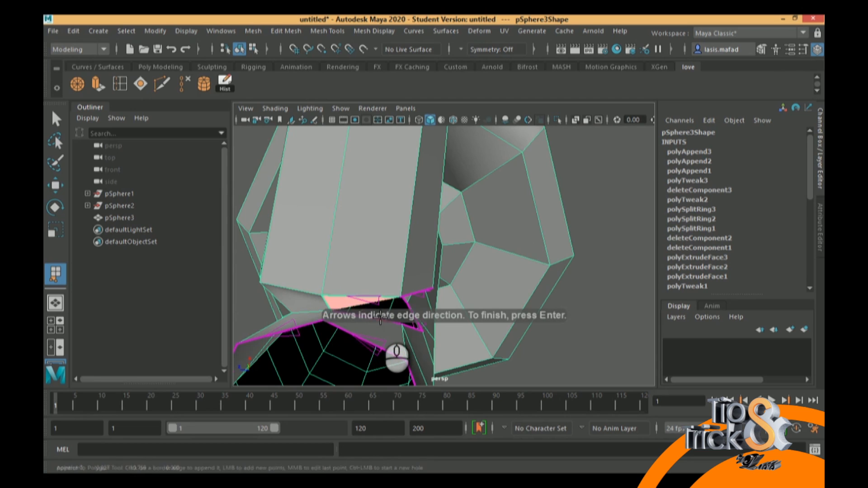
key(Return)
Append two faces on the far side of the joint between the bent stem's border edges and the hole
alt+drag(391, 320, 459, 352)
click(473, 350)
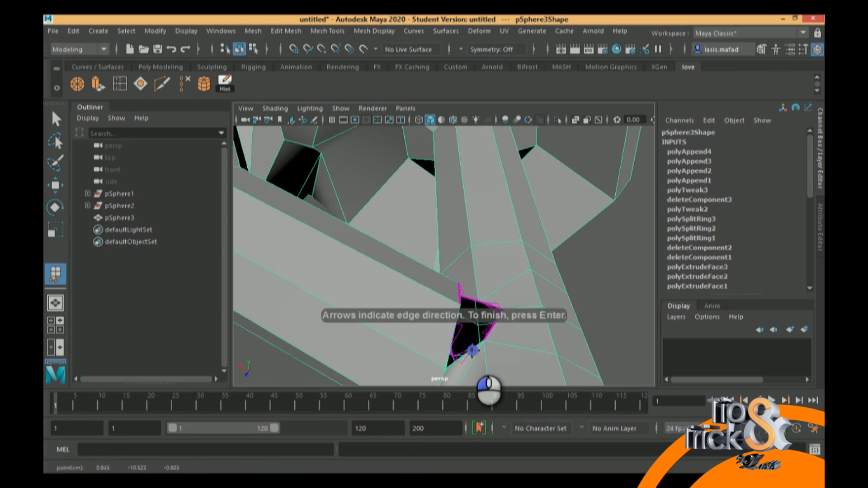
alt+drag(513, 335, 443, 365)
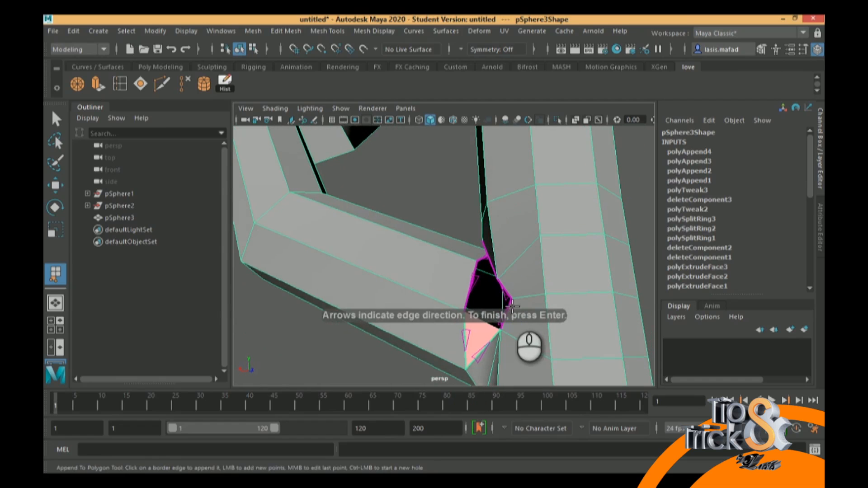
key(Return)
alt+drag(495, 274, 455, 270)
key(g)
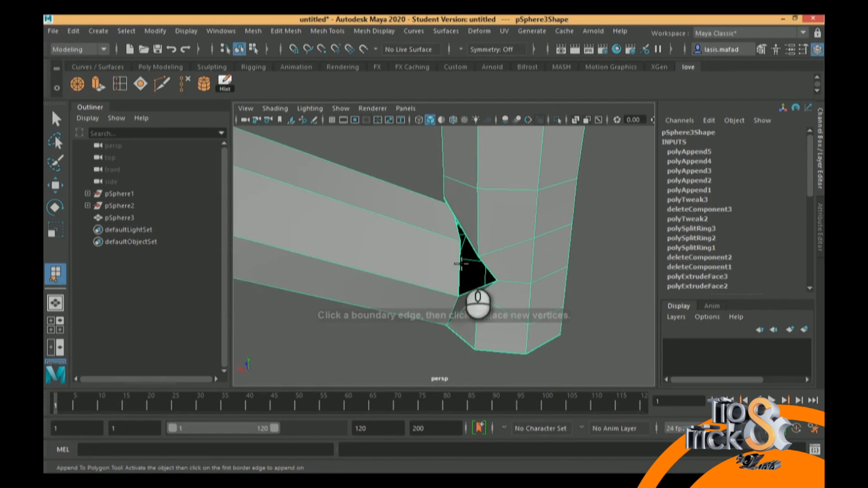
click(460, 263)
click(471, 289)
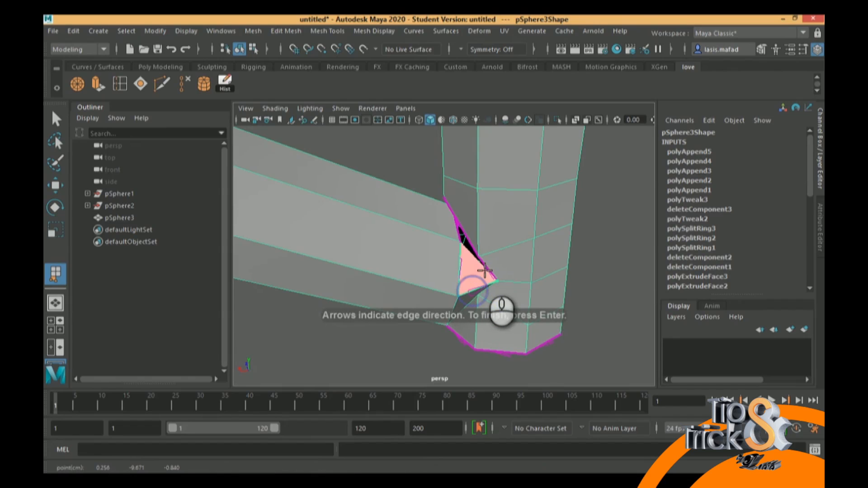
key(Return)
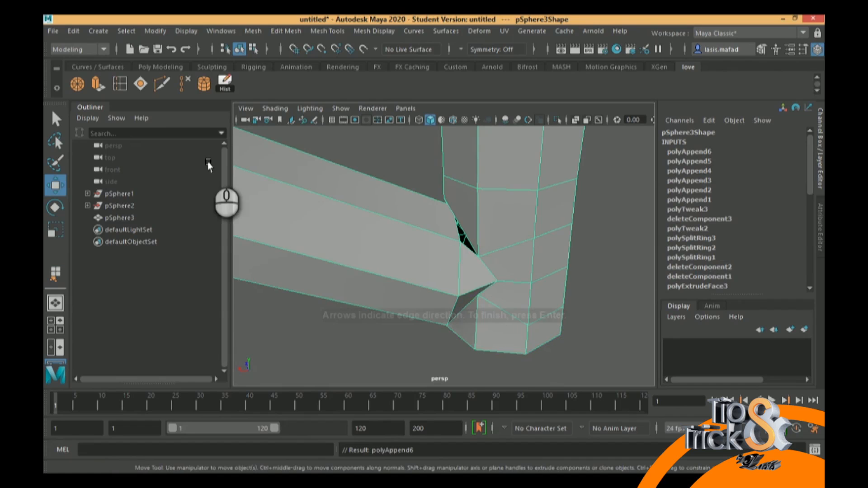
Switch the mesh to vertex editing and select the corner vertex at the end of the remaining narrow gap
alt+drag(397, 195, 403, 303)
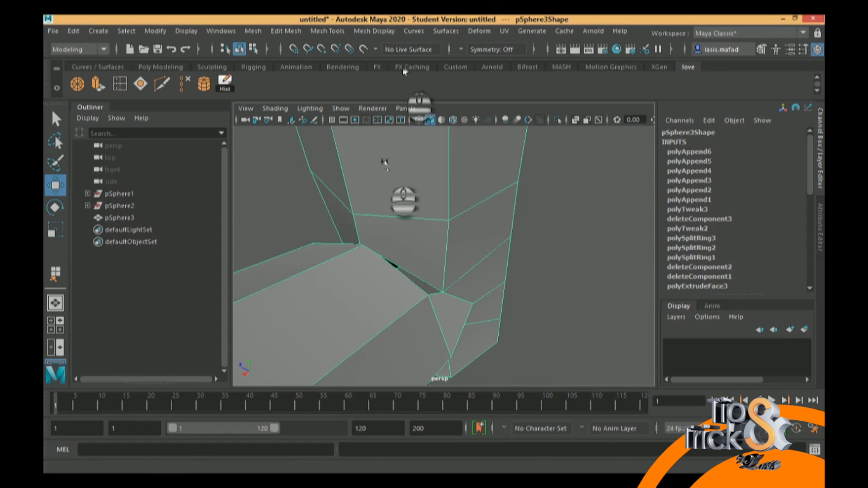
right_drag(347, 132, 288, 134)
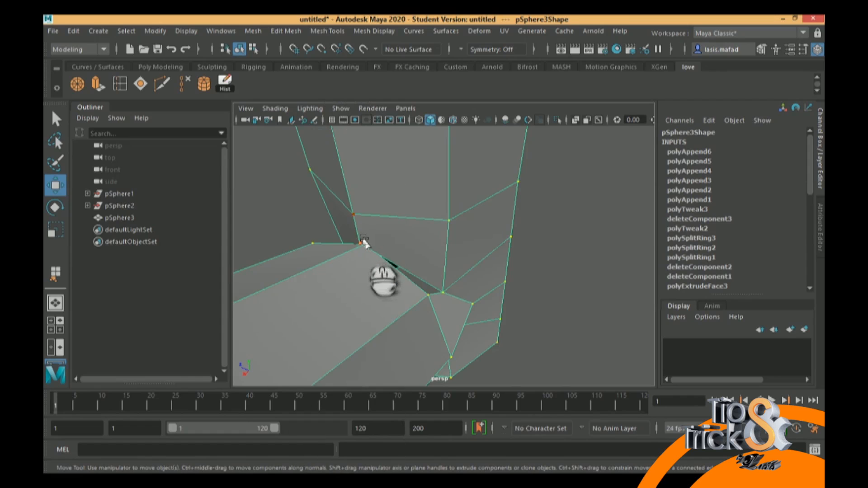
click(359, 243)
Try to pull the selected corner vertex outward to open up the narrow gap
mouse_move(329, 267)
mouse_down()
mouse_move(322, 283)
mouse_move(305, 288)
mouse_move(337, 265)
mouse_up()
key(ctrl+z)
drag(377, 236, 348, 253)
drag(319, 283, 303, 293)
key(ctrl+z)
Select the bent stem's overlapping corner vertex in wireframe display and move it away from the hole to widen the gap
drag(388, 241, 368, 251)
key(4)
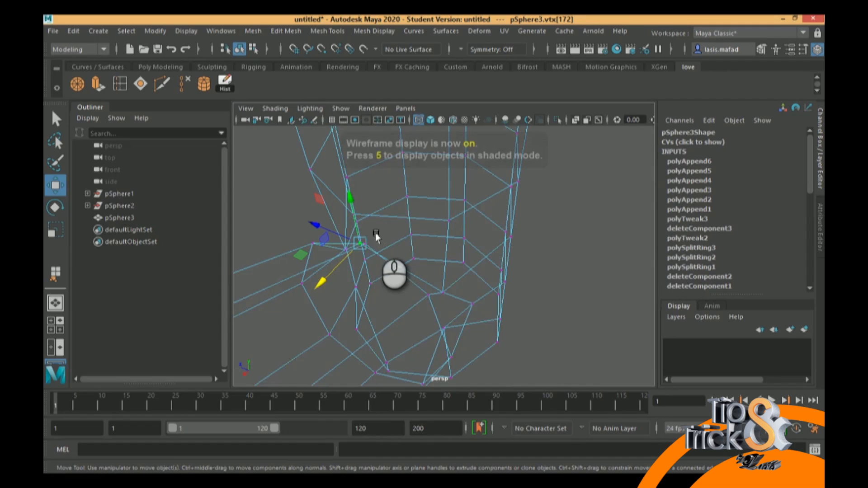
click(361, 251)
key(5)
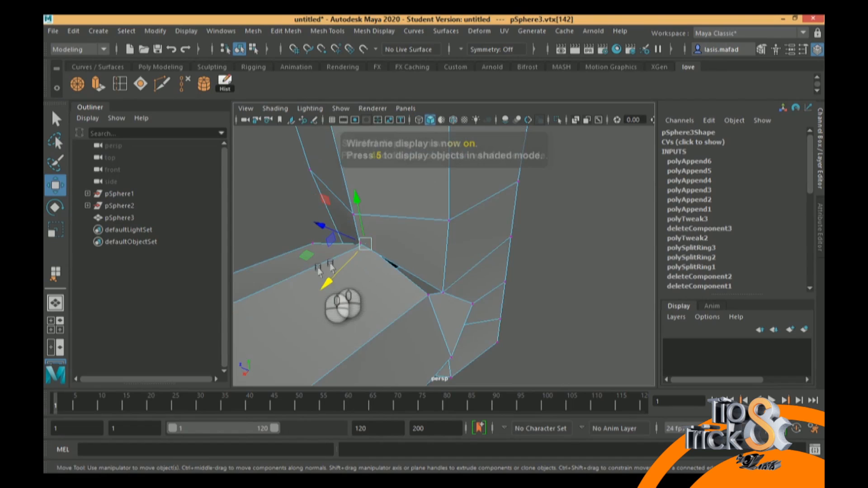
drag(325, 282, 312, 291)
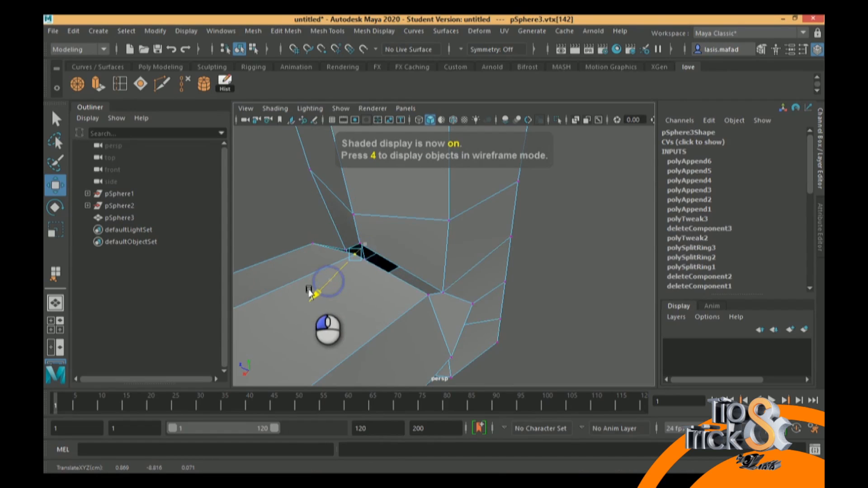
Bridge the widened gap between the bent stem's upper edge and the hole edge using Append to Polygon
right_click(413, 276)
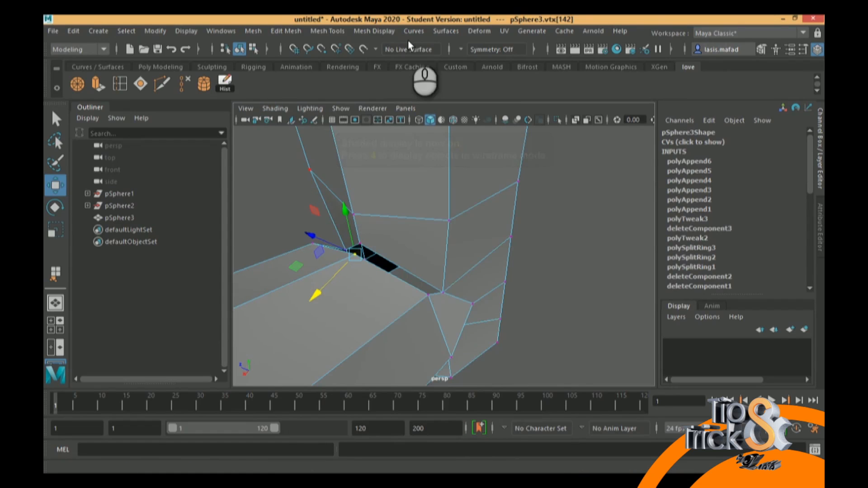
click(294, 31)
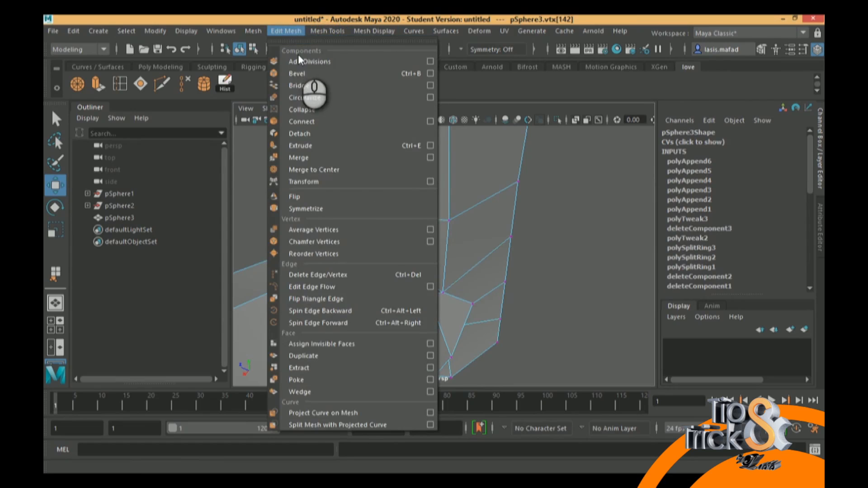
mouse_move(325, 30)
click(340, 72)
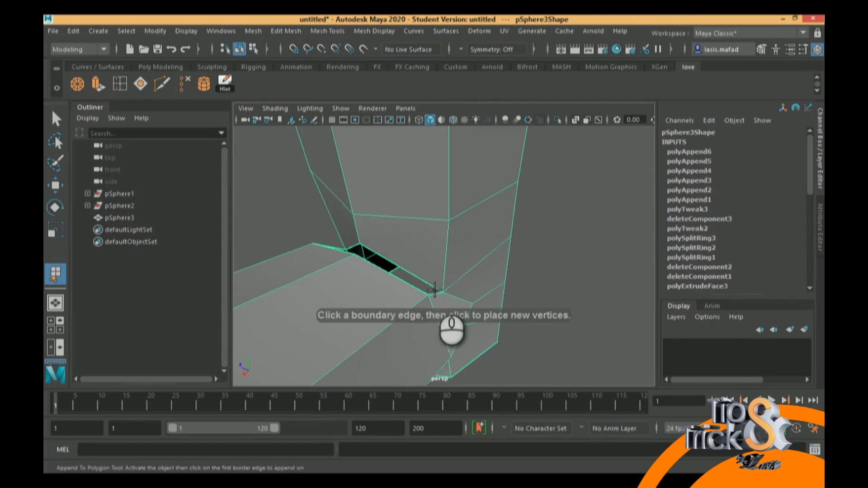
click(430, 295)
click(414, 273)
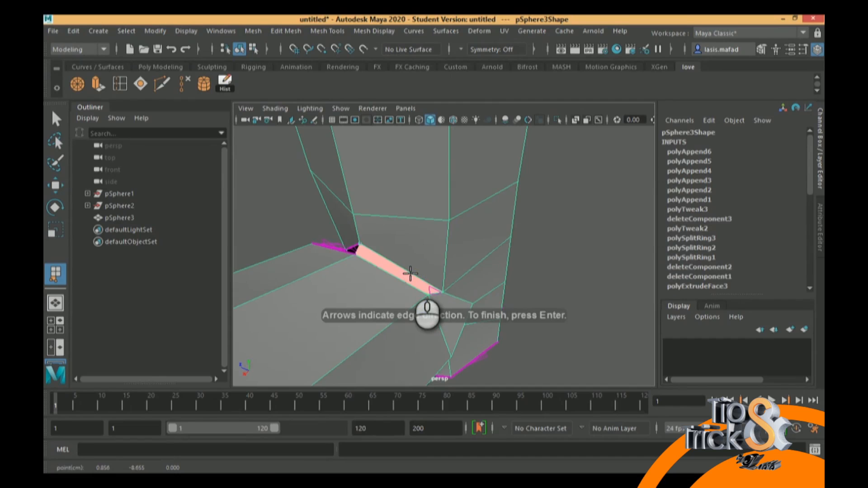
key(Return)
key(w)
Select a border edge of the last small opening at the joint and close it with Fill Hole
click(387, 254)
right_drag(370, 134, 380, 101)
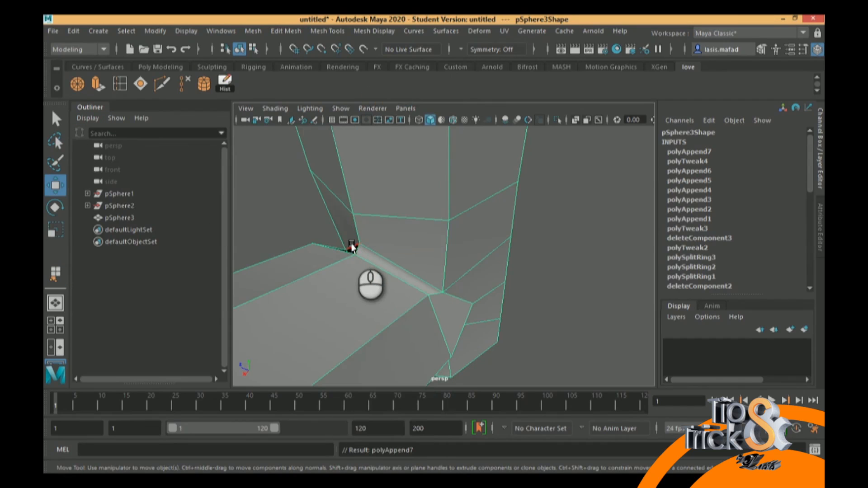
click(351, 248)
click(285, 31)
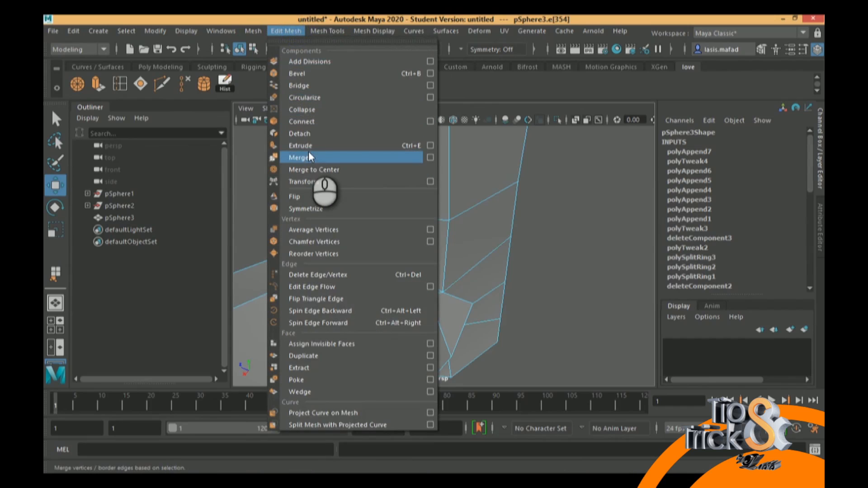
mouse_move(327, 30)
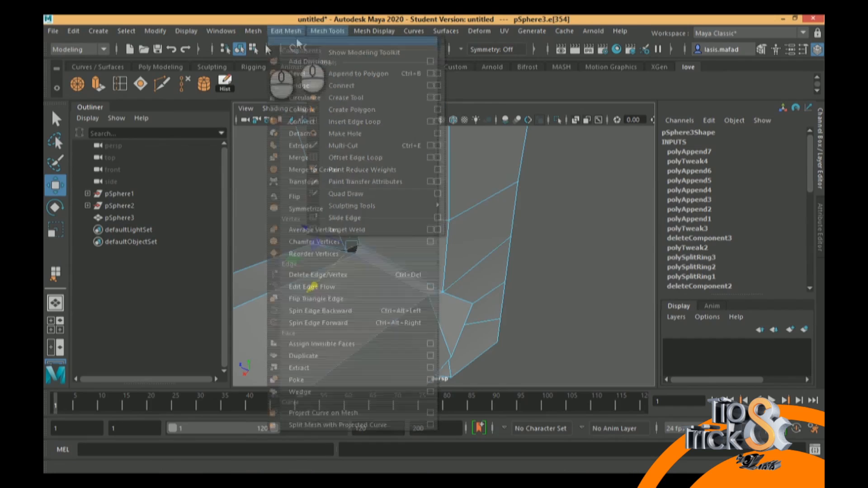
mouse_move(253, 31)
click(277, 119)
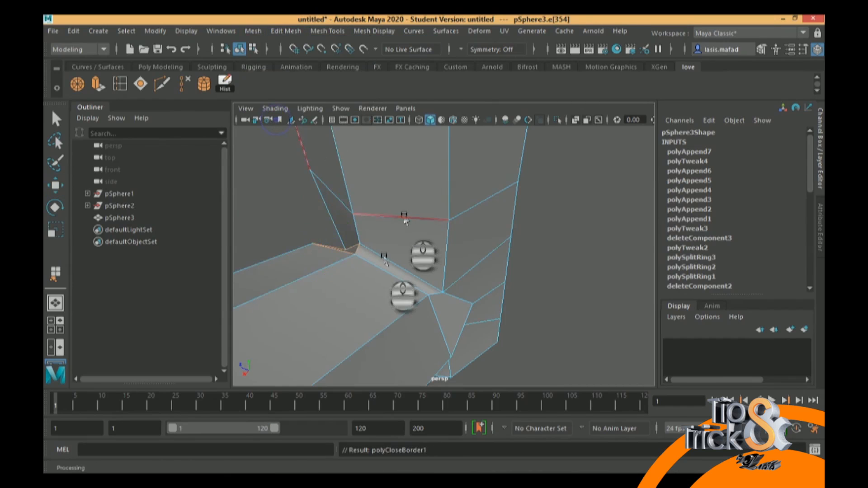
scroll(452, 280, up, 5)
scroll(486, 227, down, 5)
Select the inward-pinched vertex at the top of the joint and set the Move tool's transform constraint to Surface
alt+drag(396, 144, 518, 231)
right_drag(457, 134, 398, 140)
click(432, 275)
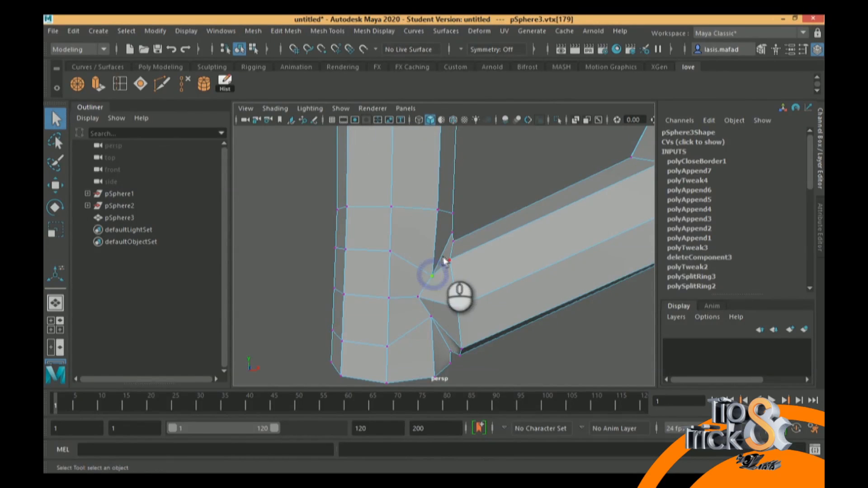
click(802, 49)
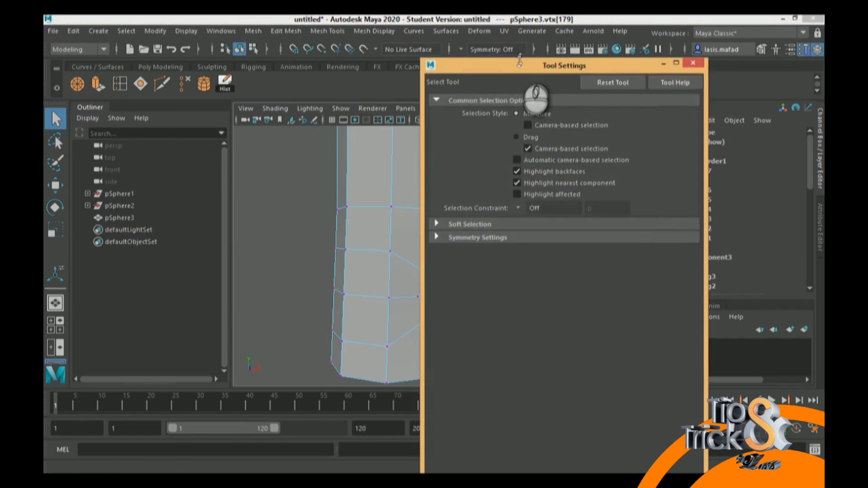
key(w)
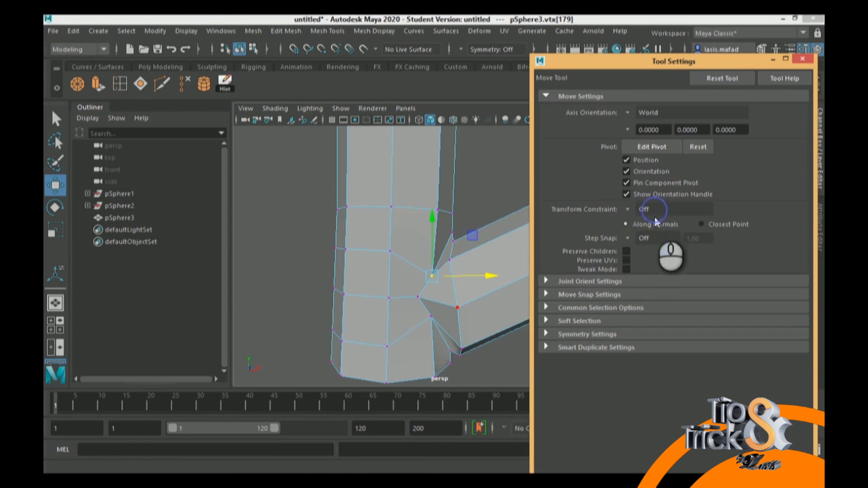
click(627, 209)
click(654, 238)
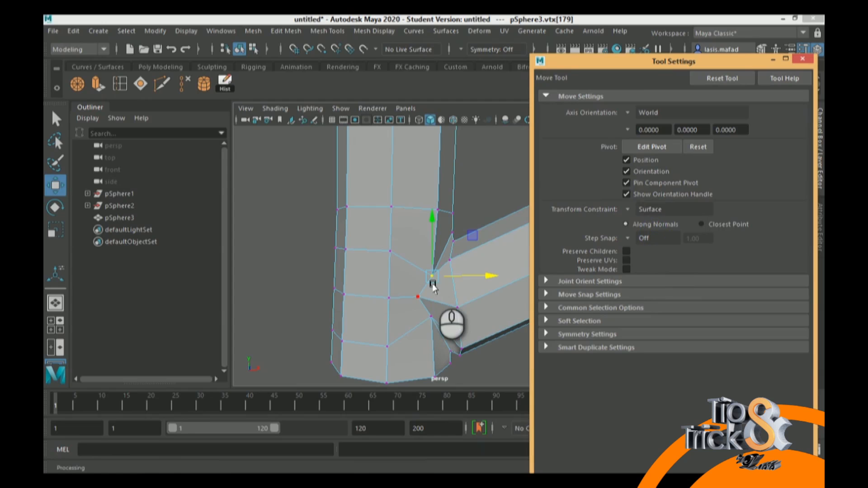
Slide the upper joint vertices along the straight stem's surface to even out the edge loop around the connection
drag(430, 275, 277, 288)
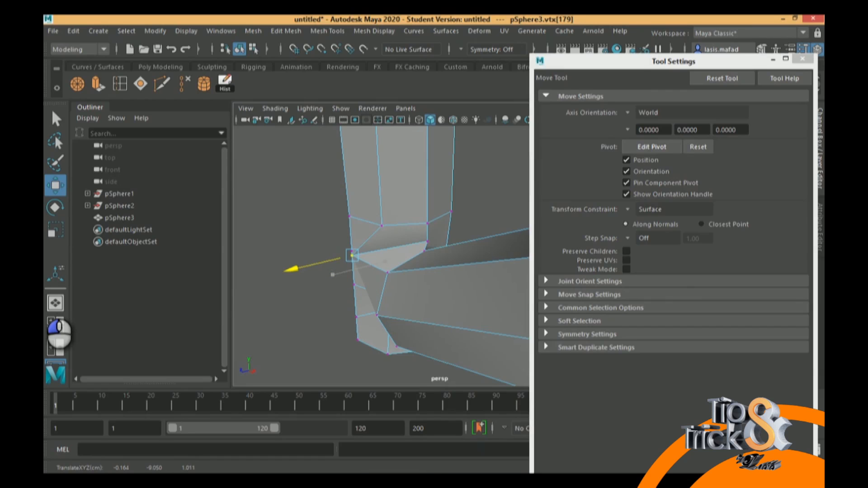
alt+drag(275, 298, 433, 267)
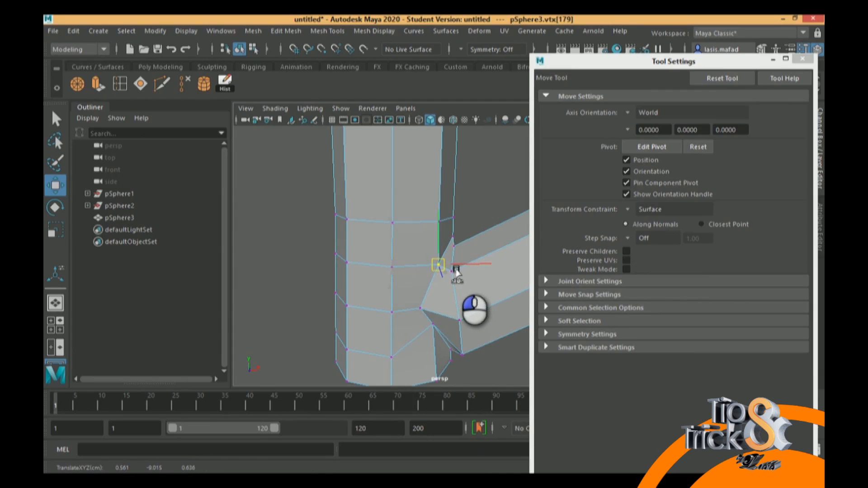
alt+drag(363, 329, 412, 256)
click(468, 176)
click(394, 253)
mouse_move(393, 253)
mouse_down()
mouse_move(424, 239)
mouse_move(394, 259)
mouse_move(378, 256)
mouse_move(405, 261)
mouse_up()
Move the lower joint vertex down along the straight stem to relax the pinched faces beneath the connection
click(374, 255)
click(420, 264)
click(386, 280)
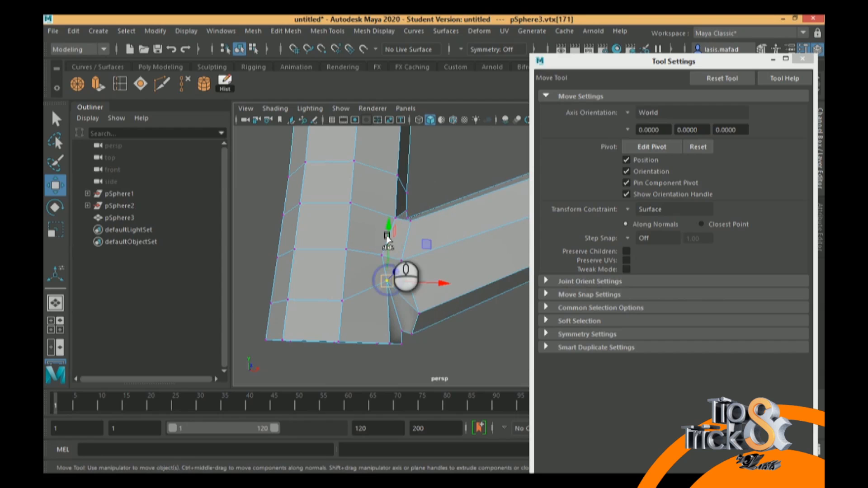
drag(387, 223, 387, 254)
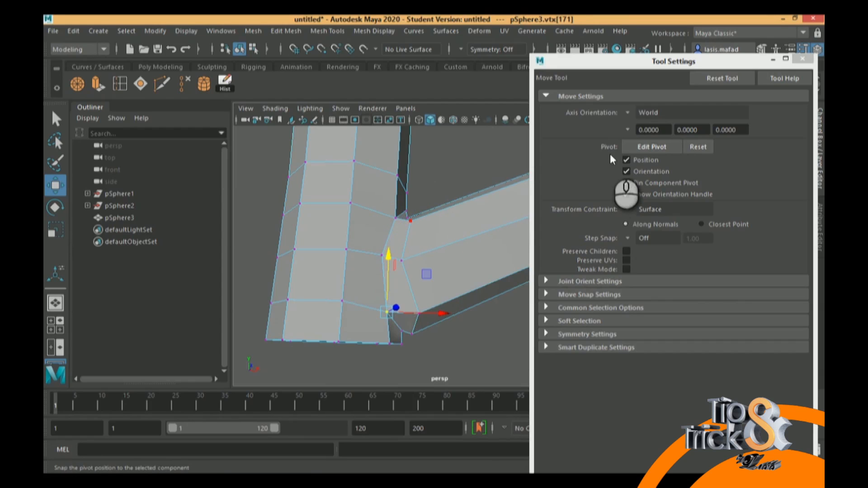
Lower the matching joint vertex on the stem's opposite side and select the vertex at the middle of the underside
alt+drag(398, 284, 429, 271)
click(420, 263)
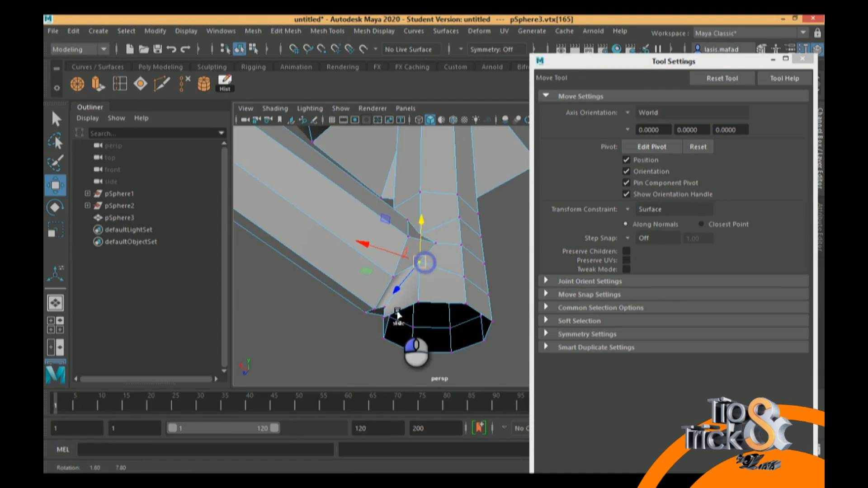
alt+drag(397, 312, 396, 316)
alt+drag(420, 207, 421, 226)
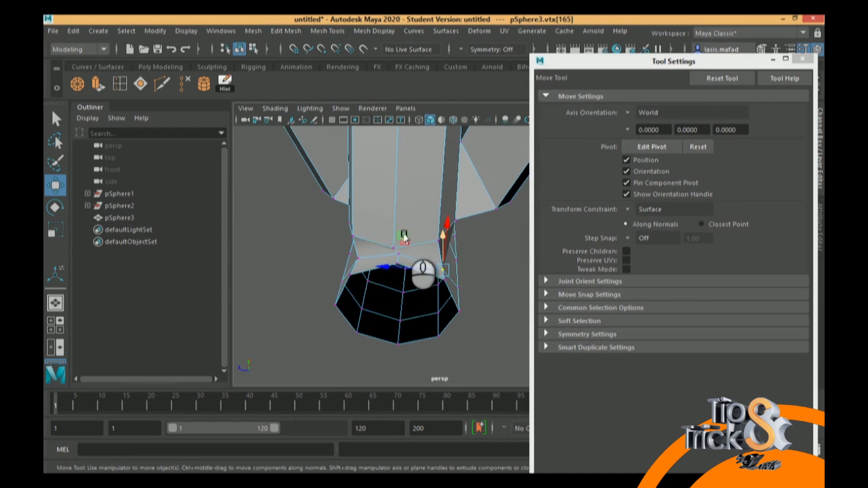
click(392, 251)
click(395, 247)
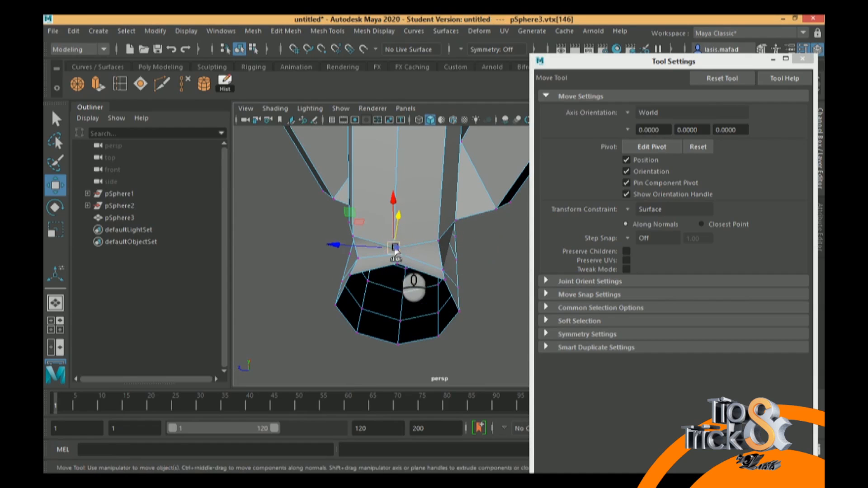
Examine the joint from several angles, return to object mode and select the whole joined mesh
alt+drag(458, 242, 520, 218)
alt+middle_drag(520, 218, 367, 260)
alt+right_drag(366, 260, 273, 128)
alt+middle_drag(410, 193, 384, 226)
mouse_move(417, 246)
alt+mouse_down()
mouse_move(418, 208)
mouse_move(429, 235)
alt+mouse_up()
right_drag(433, 253, 506, 125)
click(419, 253)
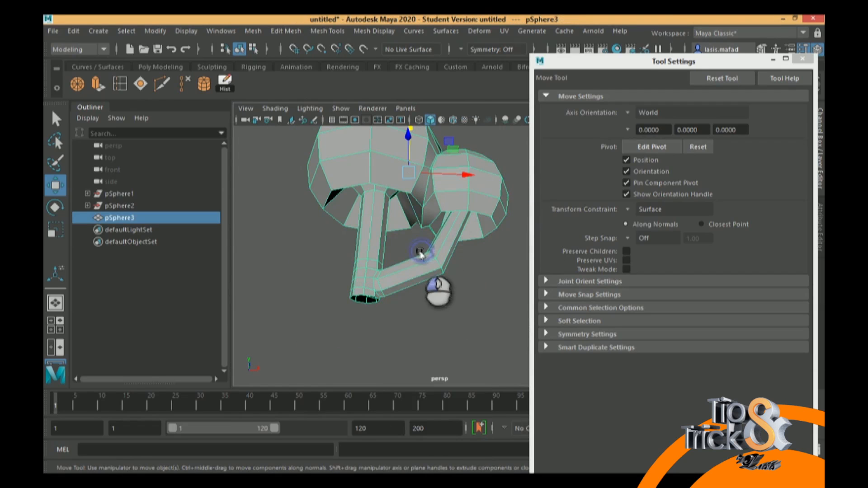
Turn on smooth mesh preview and select the open border edge loop at the straight stem's lower end
key(3)
alt+drag(447, 308, 361, 282)
right_drag(361, 286, 351, 102)
double_click(367, 300)
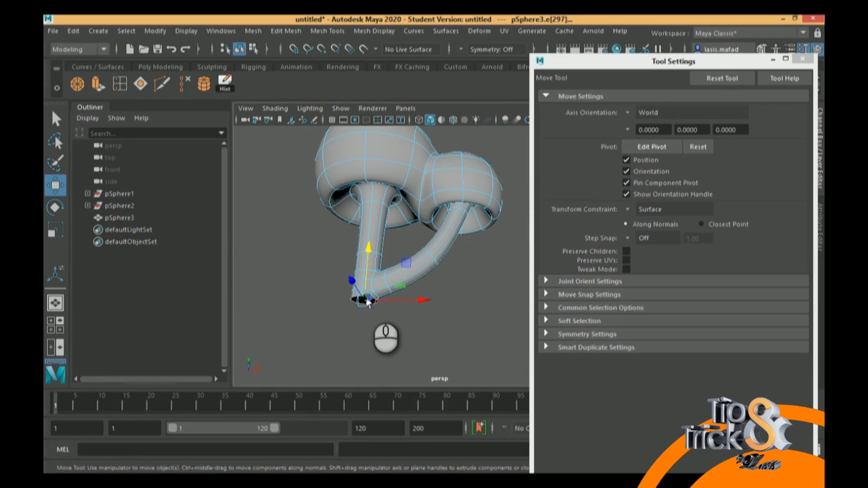
Set the transform constraint to Off, scale the stem's open border loop slightly wider and lower it to lengthen the stem
key(r)
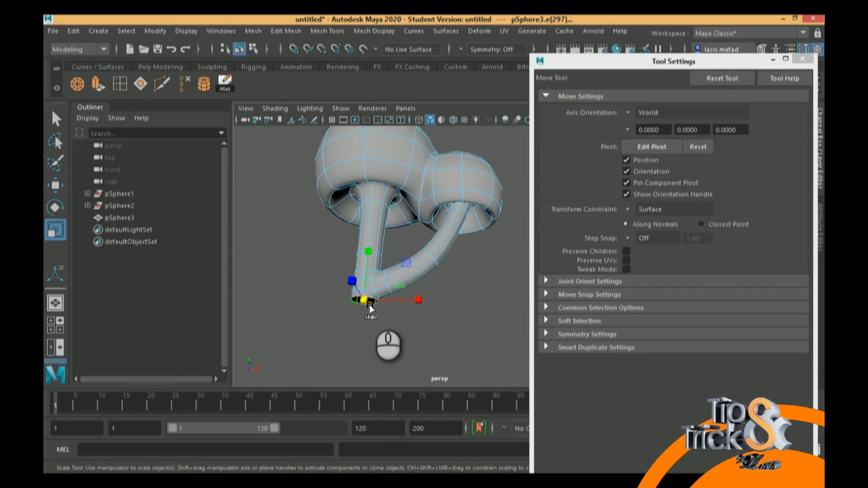
drag(364, 300, 381, 306)
key(ctrl+z)
click(675, 221)
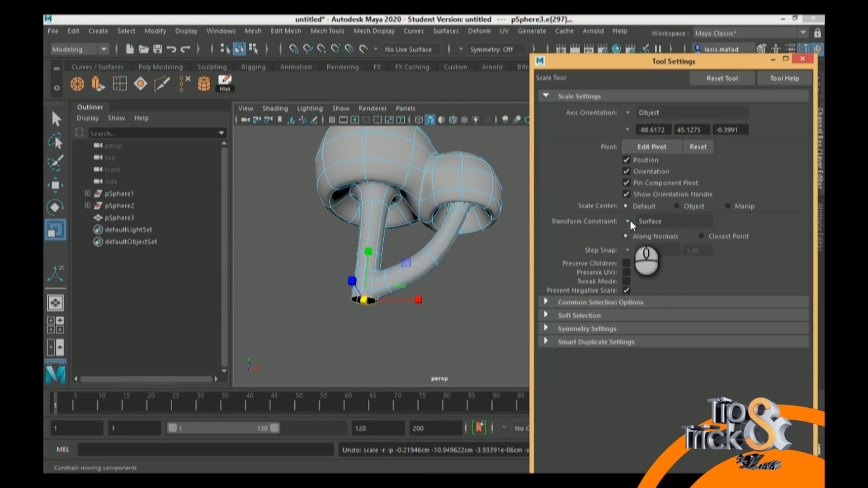
click(629, 221)
click(650, 229)
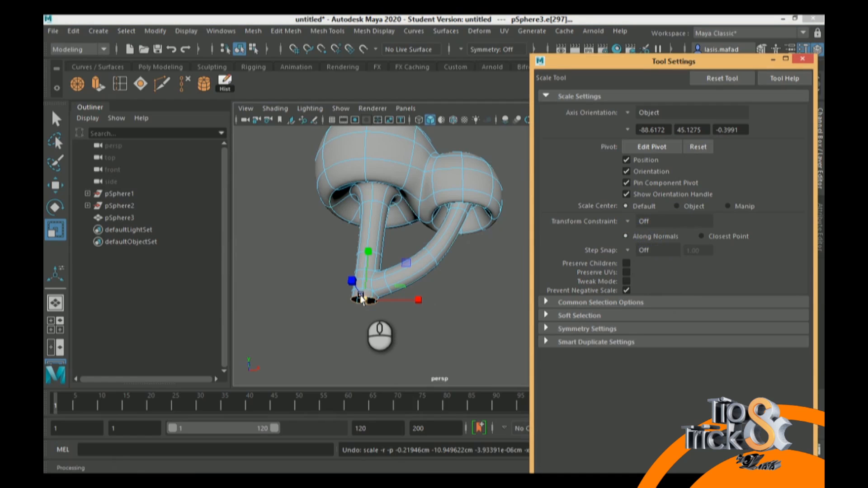
drag(361, 301, 378, 304)
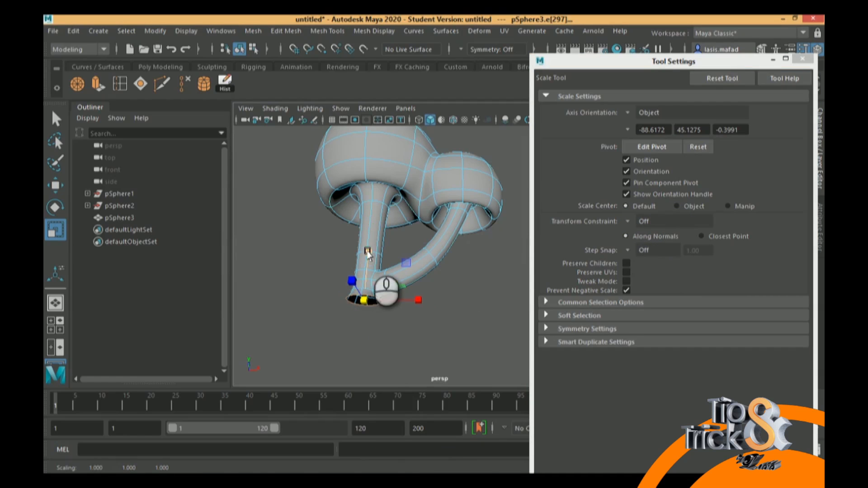
key(w)
drag(369, 246, 374, 291)
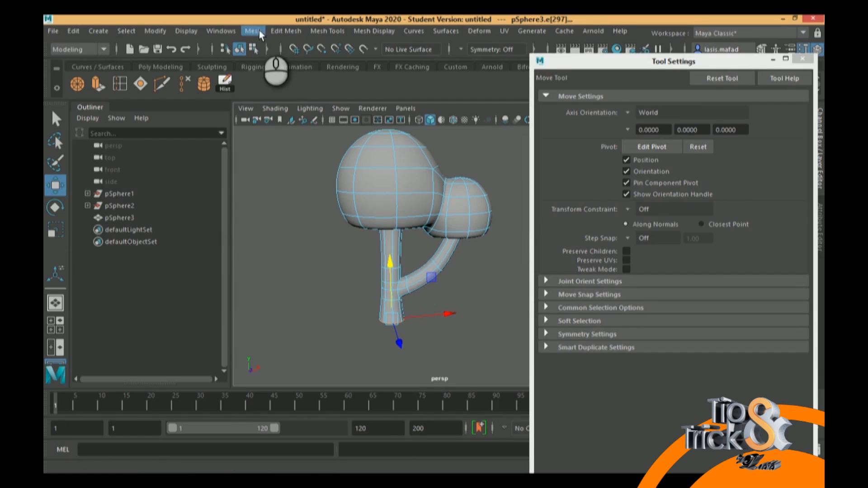
Extrude the stem's open border edges downward twice to extend the trunk with two new segments
click(96, 84)
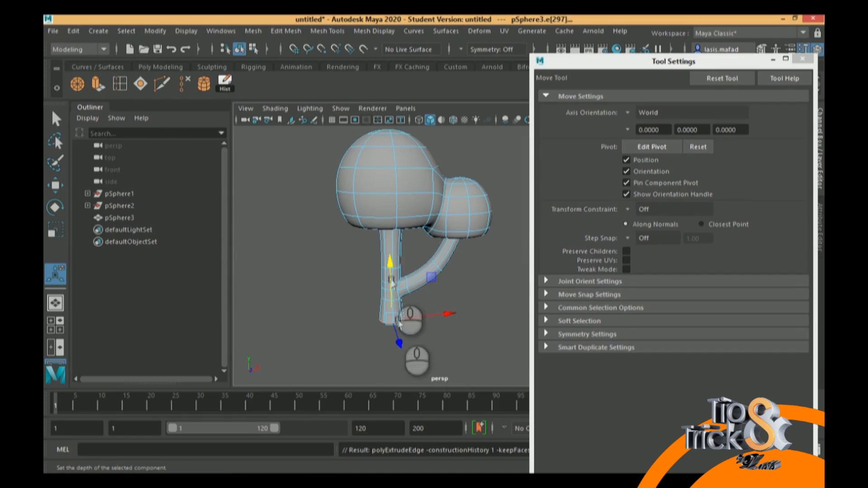
drag(403, 360, 404, 429)
alt+middle_drag(409, 332, 373, 259)
alt+drag(373, 259, 351, 257)
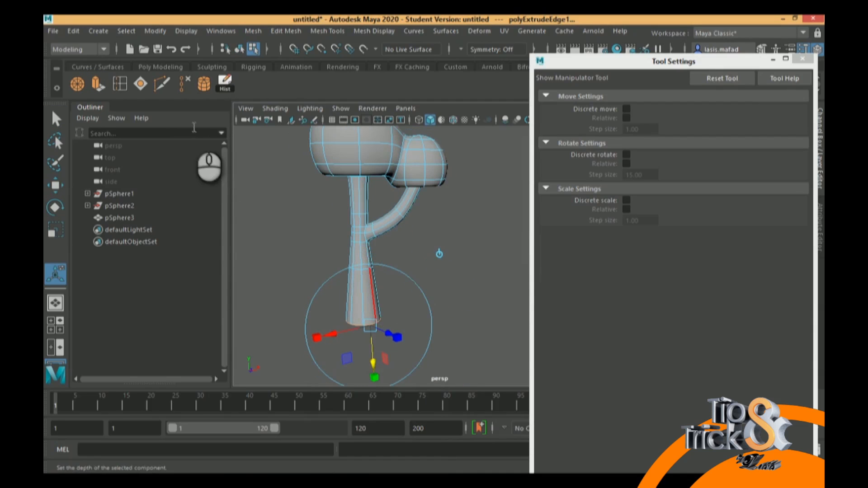
click(98, 84)
drag(373, 359, 375, 385)
Switch to vertex editing and scale the vertex ring just below the joint inward to slim the stem
right_drag(367, 289, 327, 168)
drag(401, 285, 399, 286)
key(r)
drag(360, 260, 353, 262)
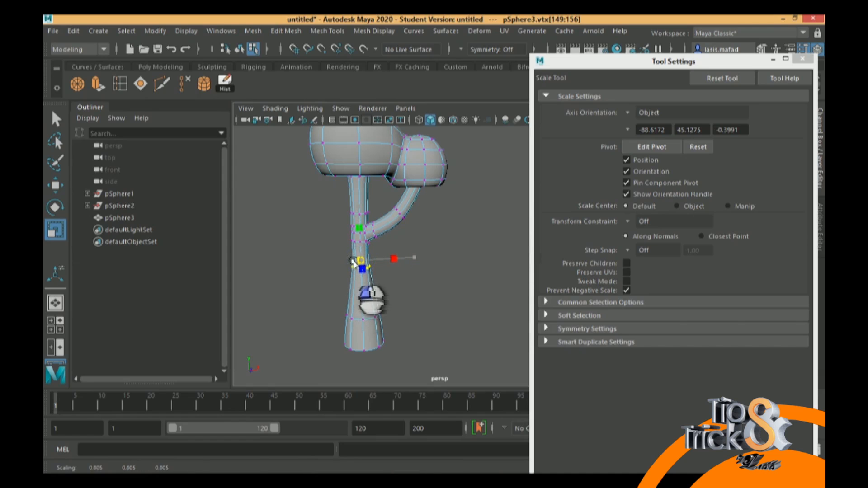
Scale up the lowest vertex ring of the straight stem to flare its base
drag(327, 308, 379, 325)
drag(321, 333, 423, 359)
drag(363, 343, 380, 342)
alt+drag(415, 281, 391, 225)
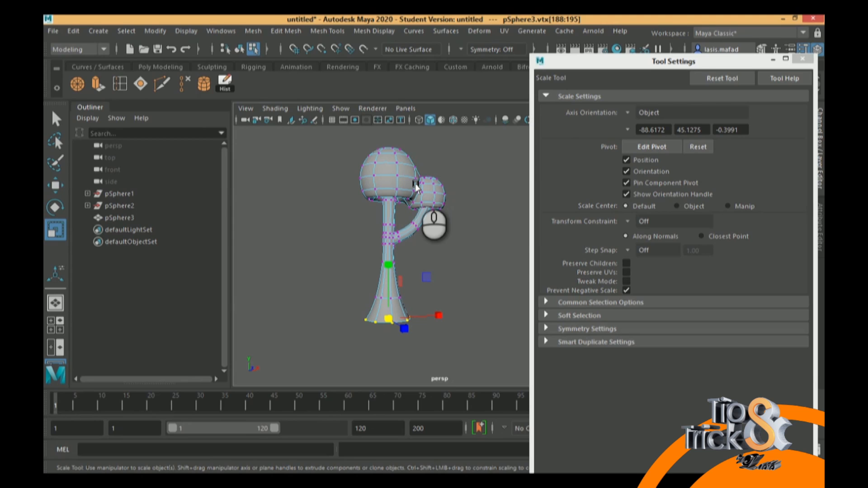
Close the tool settings and examine the joint and the opposite side of the straight stem at joint height
click(802, 59)
alt+drag(479, 218, 484, 257)
scroll(552, 314, up, 5)
scroll(551, 314, up, 3)
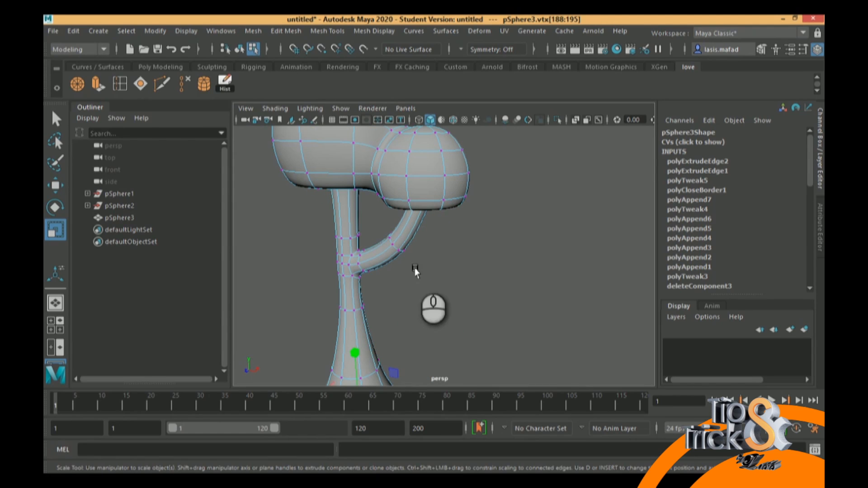
alt+middle_drag(388, 261, 478, 222)
alt+drag(478, 222, 495, 219)
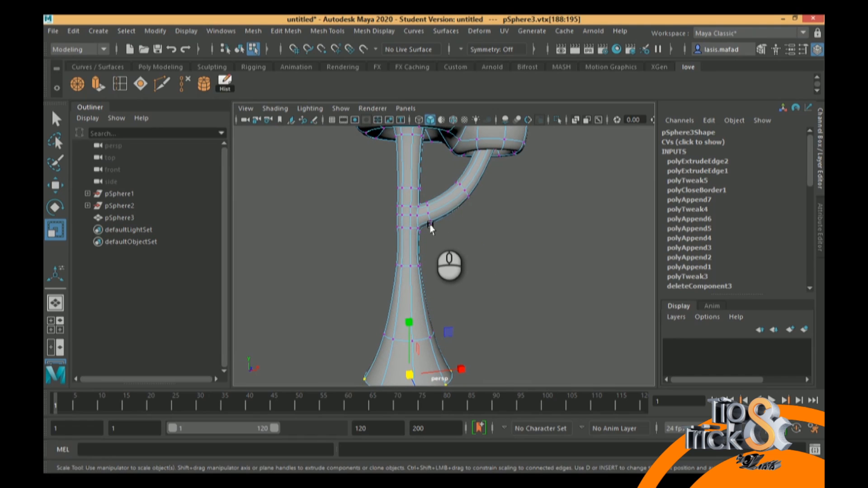
alt+drag(407, 215, 511, 213)
scroll(419, 214, up, 1)
alt+middle_drag(419, 214, 455, 219)
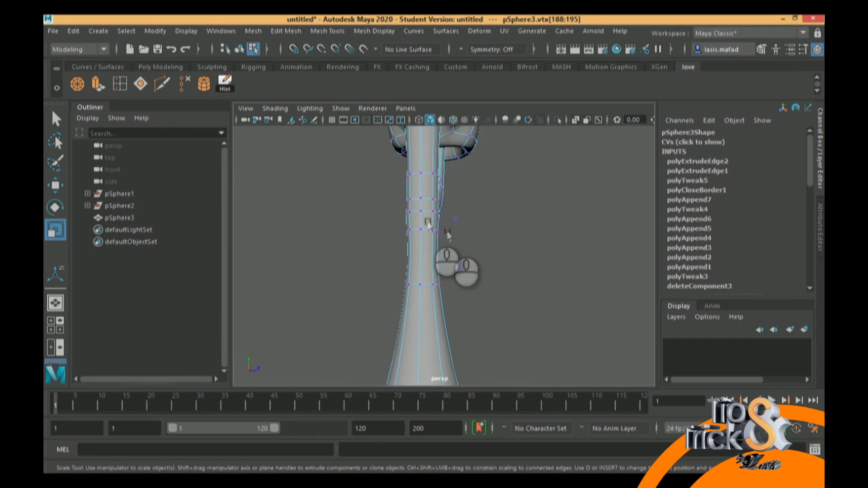
right_drag(422, 132, 368, 132)
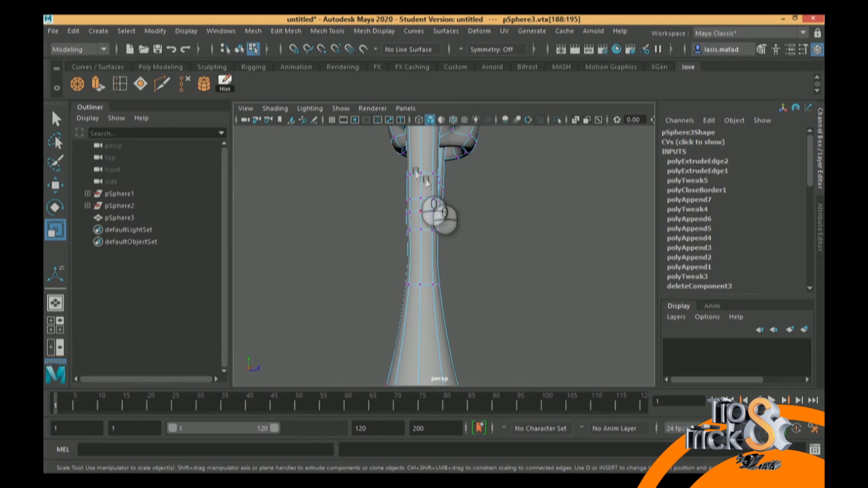
Select the four corner vertices behind the joint, set the scale constraint to Surface and scale them to start a rounded patch
click(433, 198)
shift+click(433, 230)
mouse_move(465, 218)
alt+mouse_down()
mouse_move(411, 232)
mouse_move(438, 209)
mouse_move(454, 212)
alt+mouse_up()
alt+middle_drag(453, 212, 453, 229)
alt+right_drag(453, 230, 481, 263)
shift+click(400, 212)
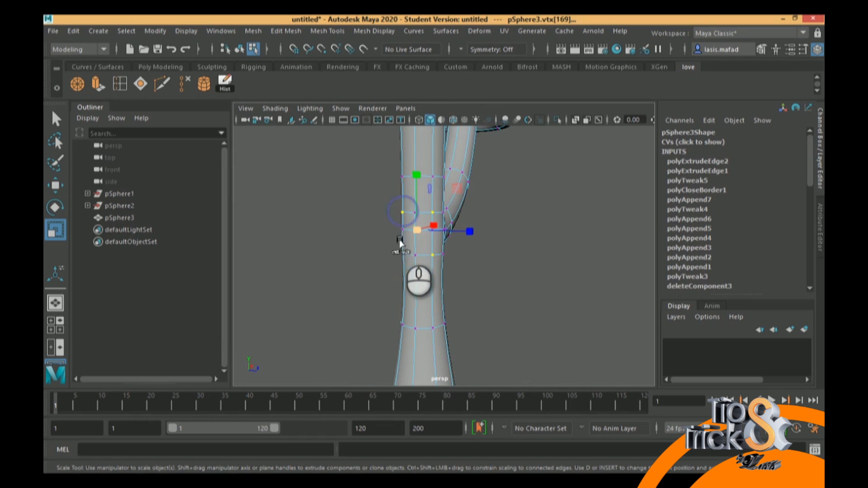
shift+click(403, 254)
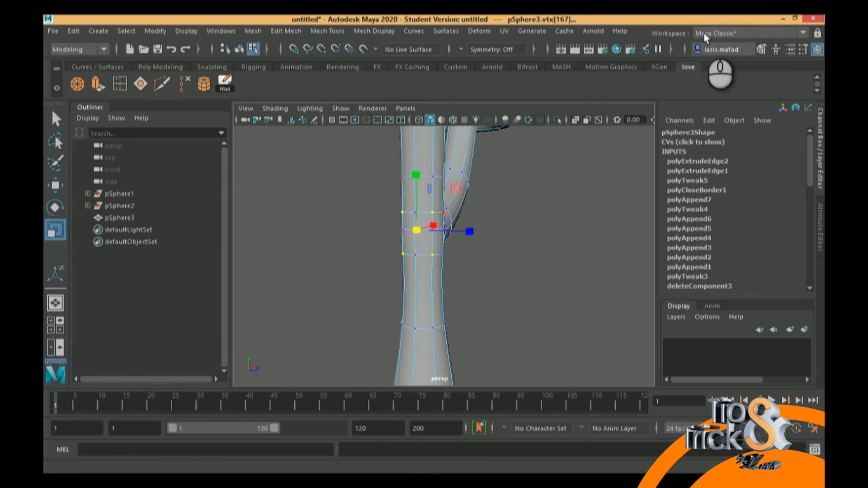
click(803, 48)
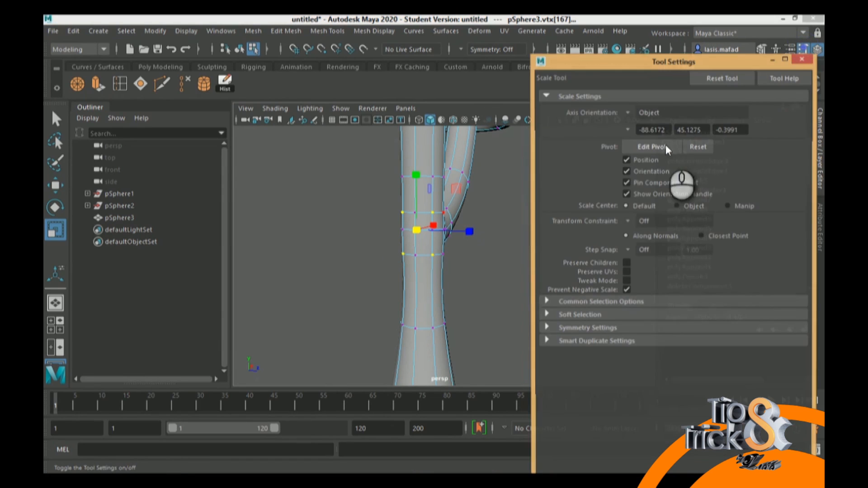
click(628, 219)
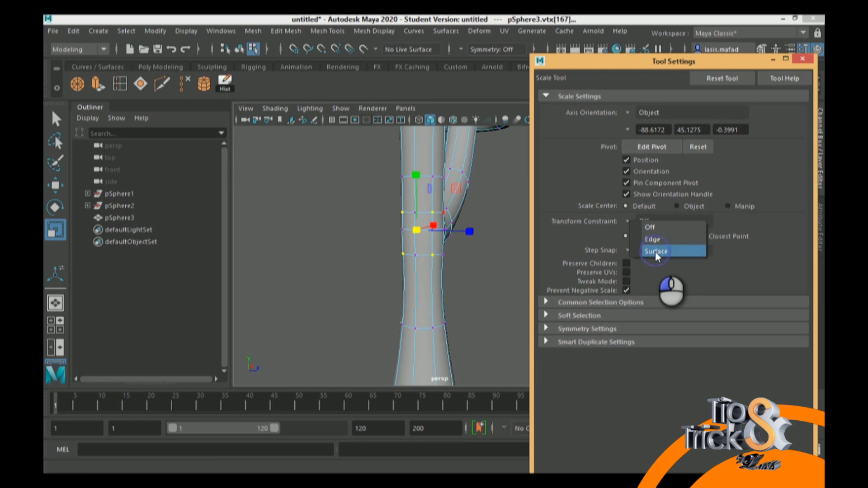
click(655, 251)
drag(418, 231, 455, 231)
Scale the upper, lower and side middle vertices of the patch along the surface, reducing their vertical spread, to round its outline
click(477, 246)
click(441, 209)
shift+click(425, 224)
shift+click(439, 246)
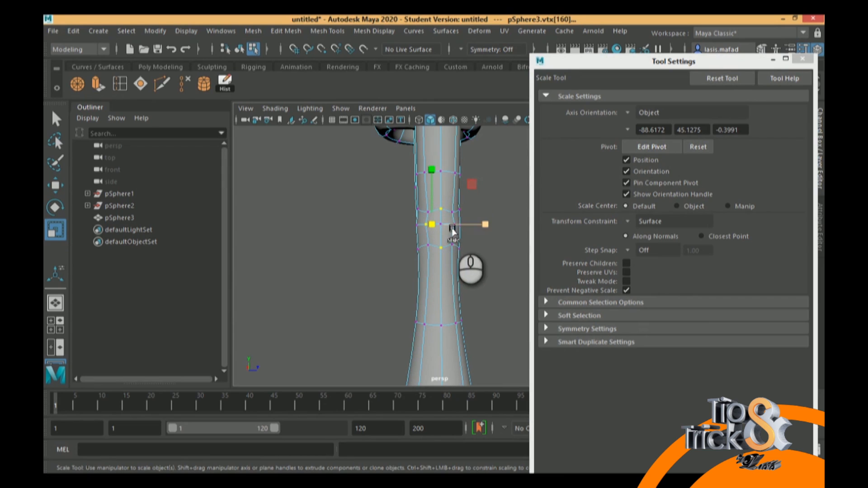
key(q)
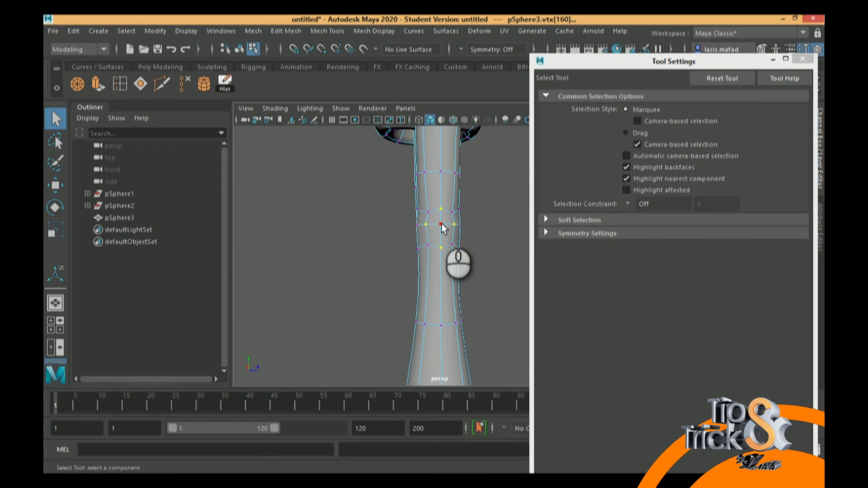
key(r)
drag(441, 225, 444, 227)
drag(440, 167, 439, 187)
Slide the patch's two side middle vertices slightly down and scale them apart to even out the round outline
click(507, 196)
alt+drag(451, 221, 433, 242)
right_drag(432, 244, 380, 136)
click(411, 246)
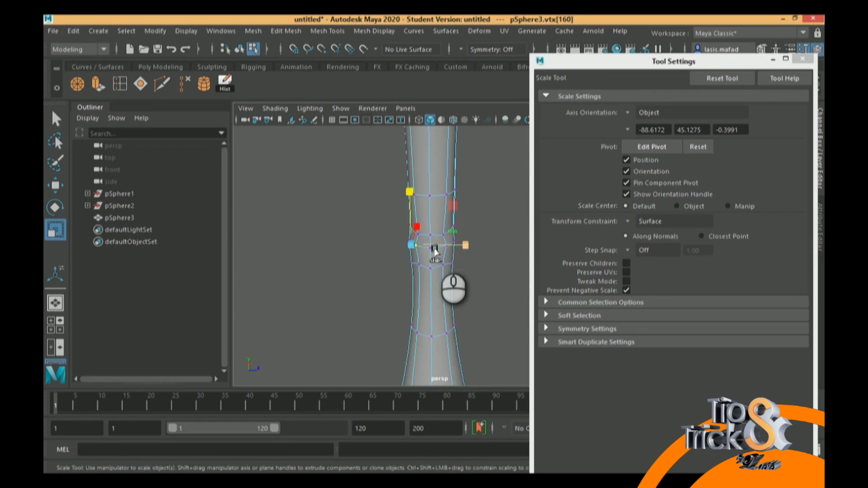
key(w)
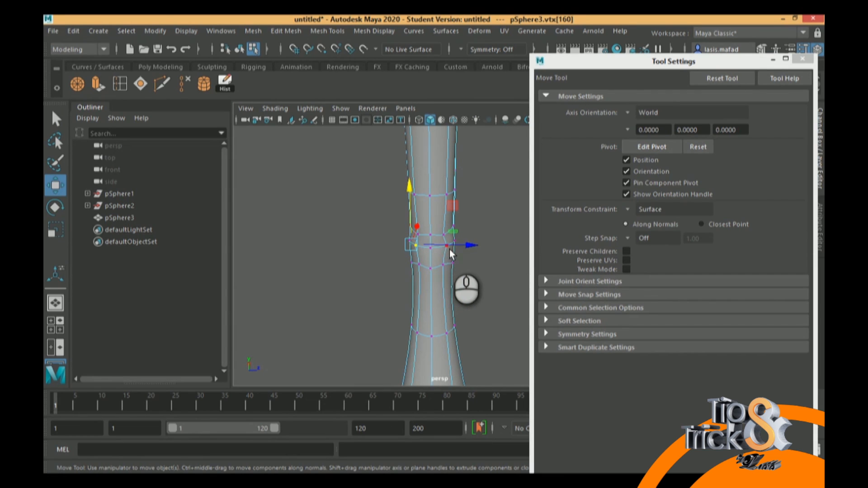
key(q)
shift+click(447, 247)
key(w)
drag(429, 182, 429, 190)
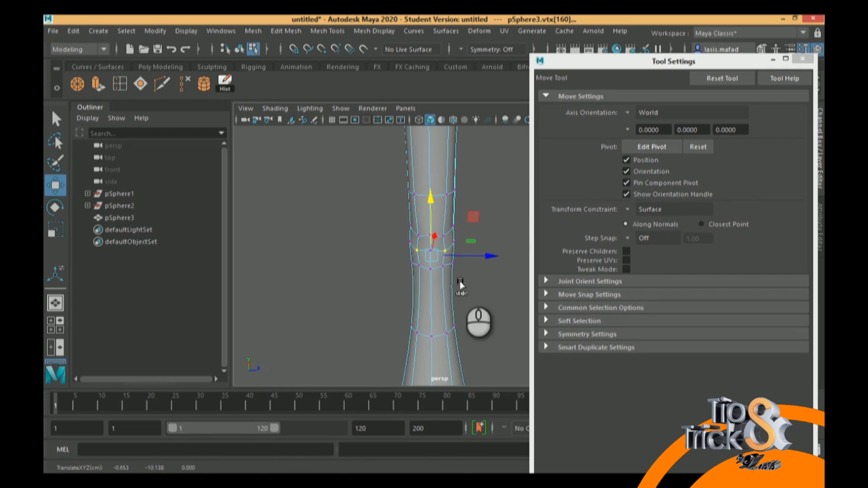
key(r)
drag(431, 256, 453, 253)
Switch to face editing and select the faces inside the rounded patch on the stem's back side
alt+drag(455, 220, 458, 212)
alt+right_drag(459, 211, 446, 160)
click(443, 214)
shift+click(435, 233)
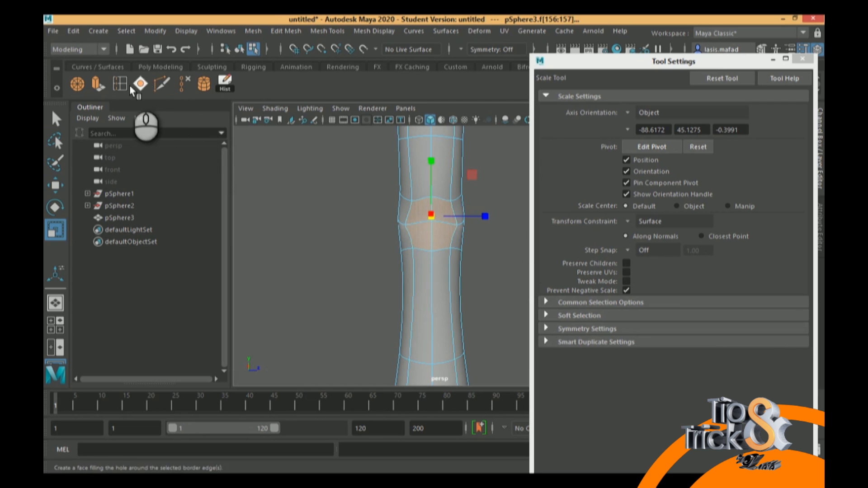
click(97, 86)
alt+drag(433, 228, 296, 237)
key(w)
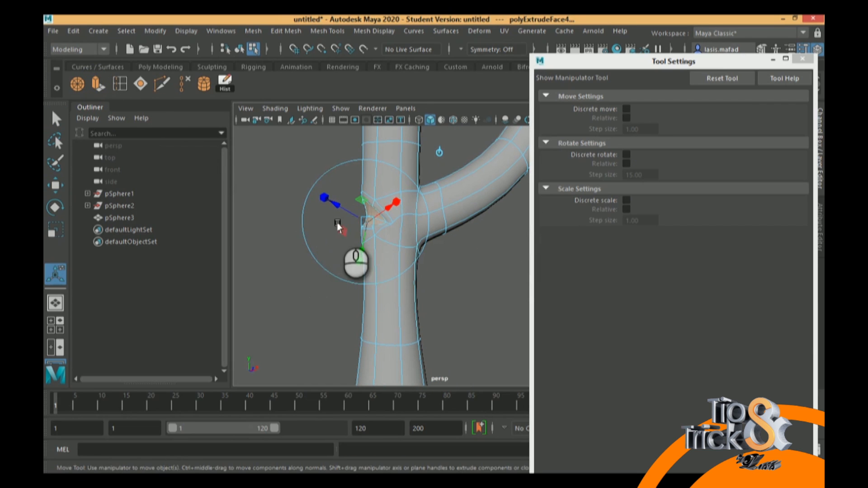
drag(423, 212, 398, 213)
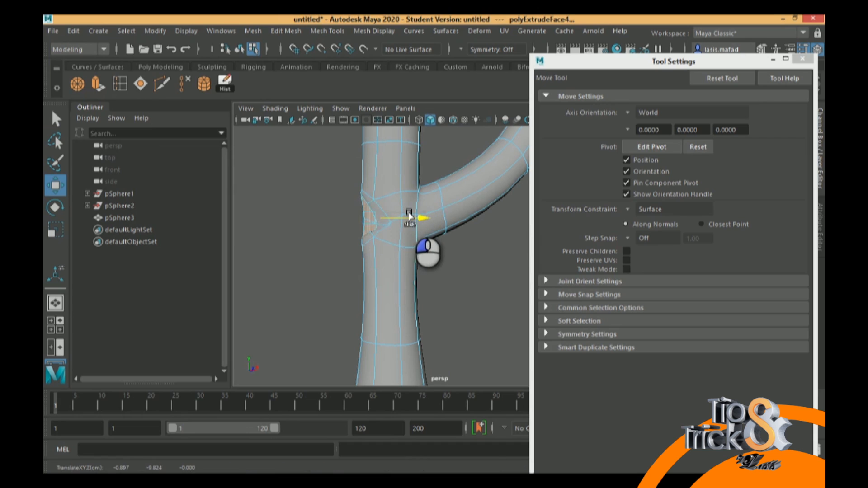
key(ctrl+z)
Set the move constraint to Off, then extrude the patch faces and pull them out sideways into a new branch stub
click(628, 210)
click(645, 211)
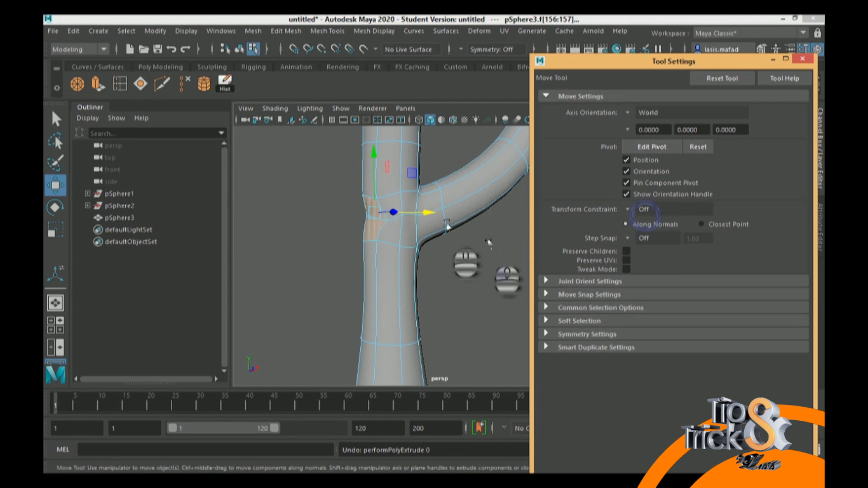
click(96, 84)
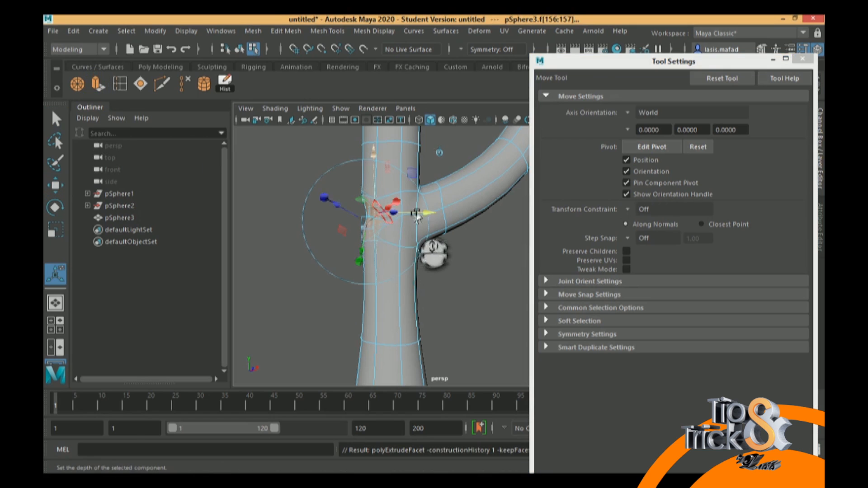
drag(352, 219, 293, 190)
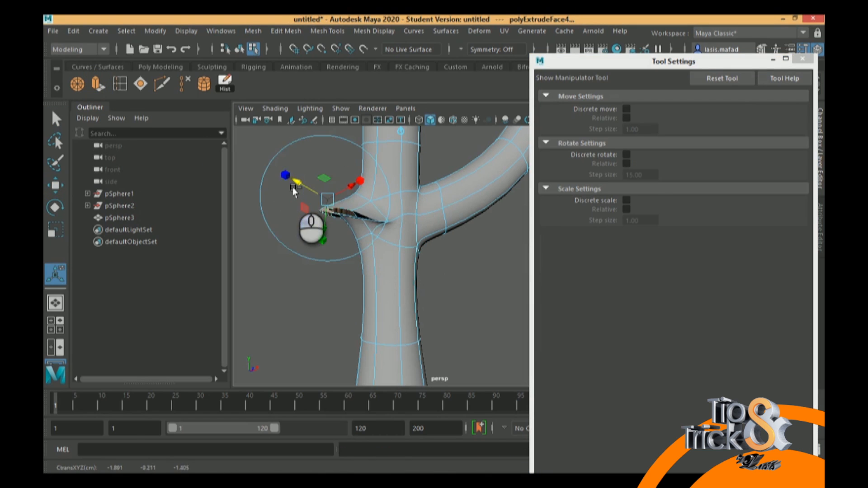
key(ctrl+z)
key(w)
drag(416, 212, 371, 243)
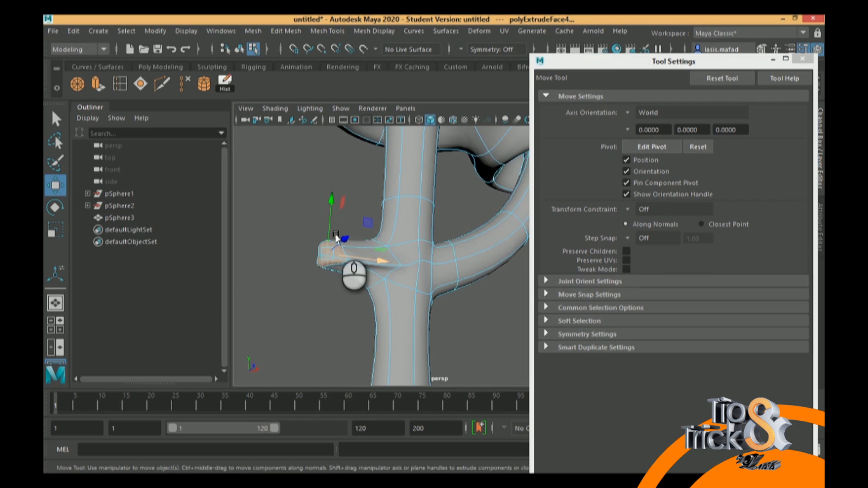
Raise the end faces of the new branch stub and rotate them to adjust the branch direction
mouse_move(330, 205)
mouse_down()
mouse_move(330, 179)
mouse_move(330, 190)
mouse_up()
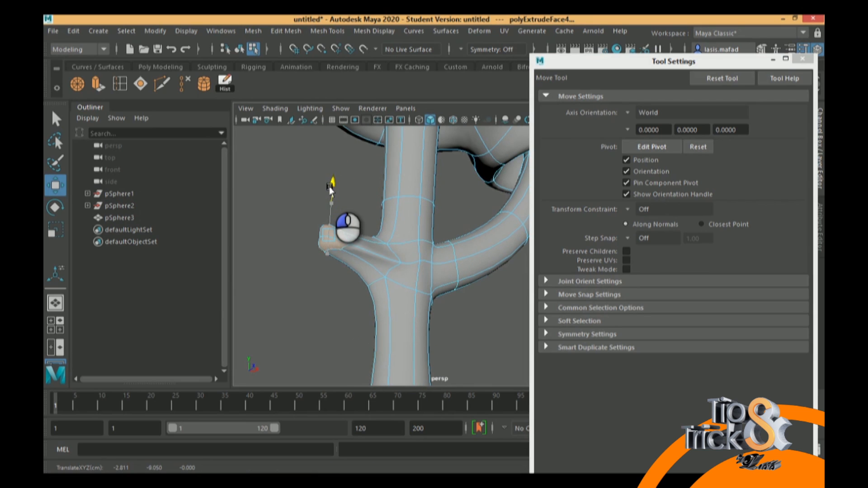
key(r)
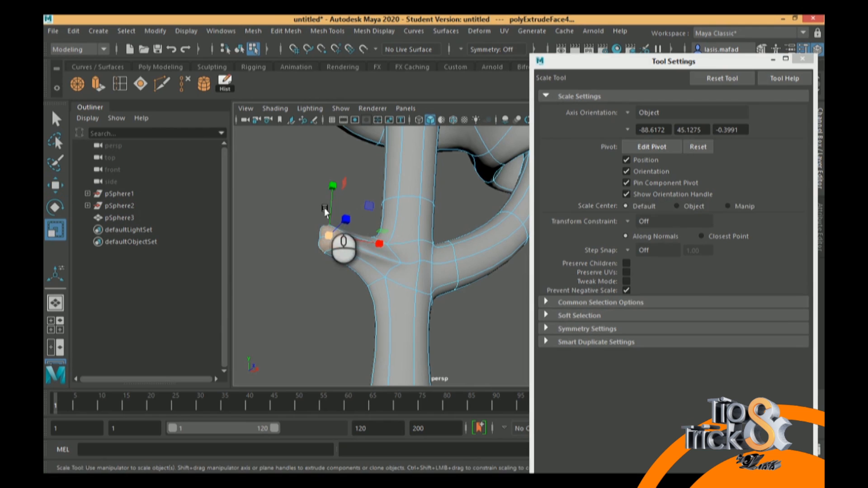
key(e)
drag(271, 209, 292, 196)
alt+drag(347, 221, 356, 238)
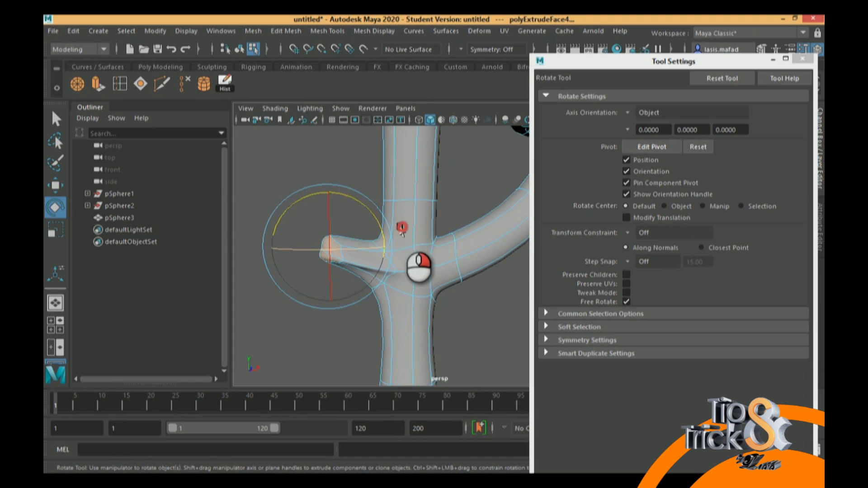
Switch to vertex editing with the Move tool and select individual vertices around the base of the new branch stub
right_drag(402, 131, 357, 130)
alt+drag(369, 215, 408, 258)
click(291, 264)
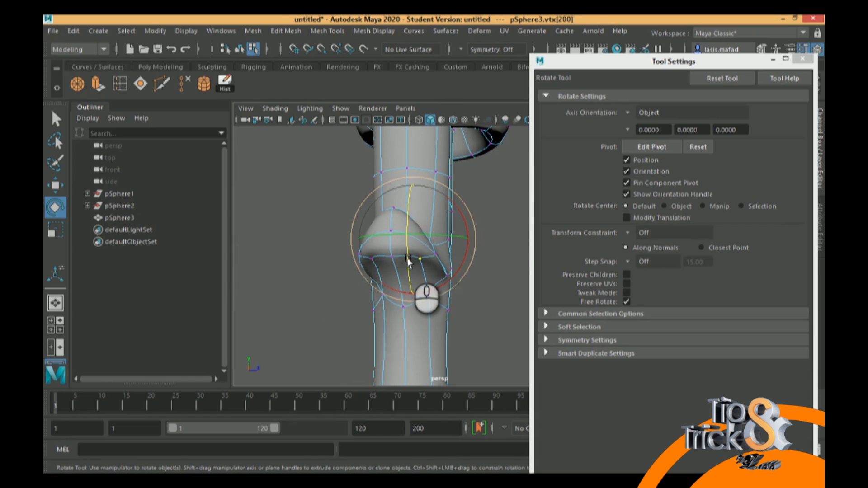
key(w)
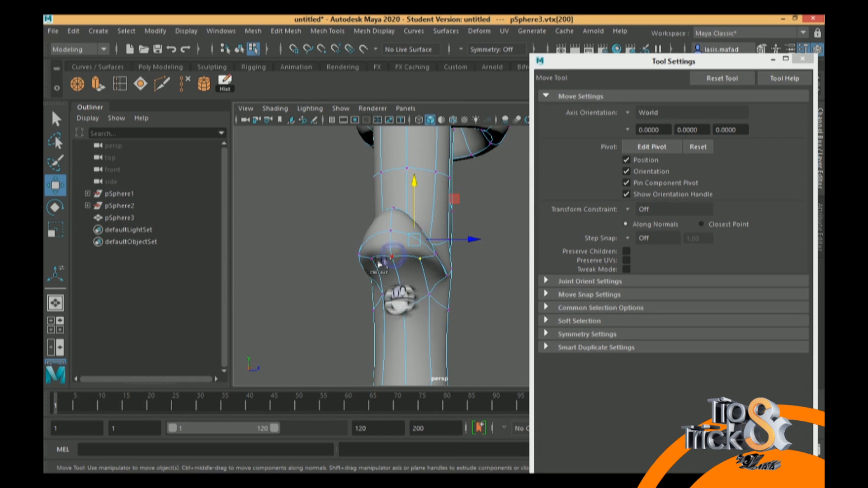
shift+click(371, 261)
drag(384, 193, 393, 257)
click(422, 263)
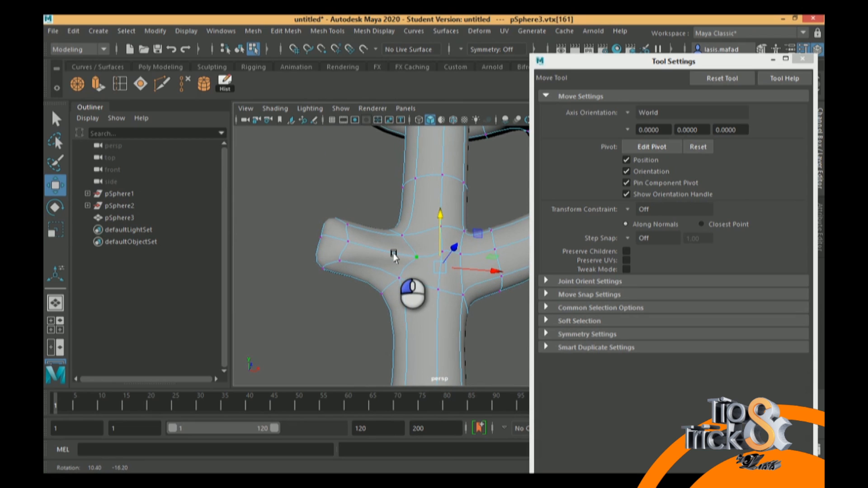
alt+drag(393, 257, 394, 256)
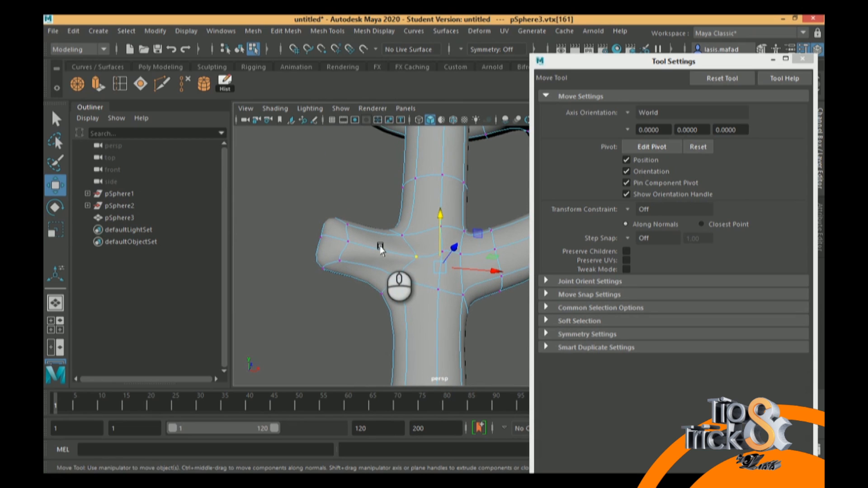
alt+drag(380, 249, 394, 270)
Return the mesh to object mode and clear the selection with the whole model in view
alt+right_drag(488, 254, 236, 175)
right_click(454, 174)
right_drag(453, 174, 496, 112)
click(491, 247)
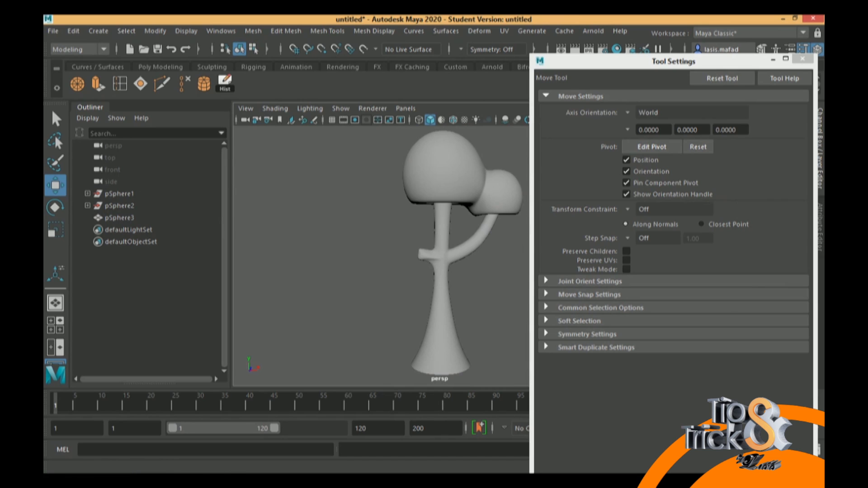
Select the joined mesh, then check the pSphere1, pSphere2 and pSphere3 entries in the Outliner one by one
click(446, 180)
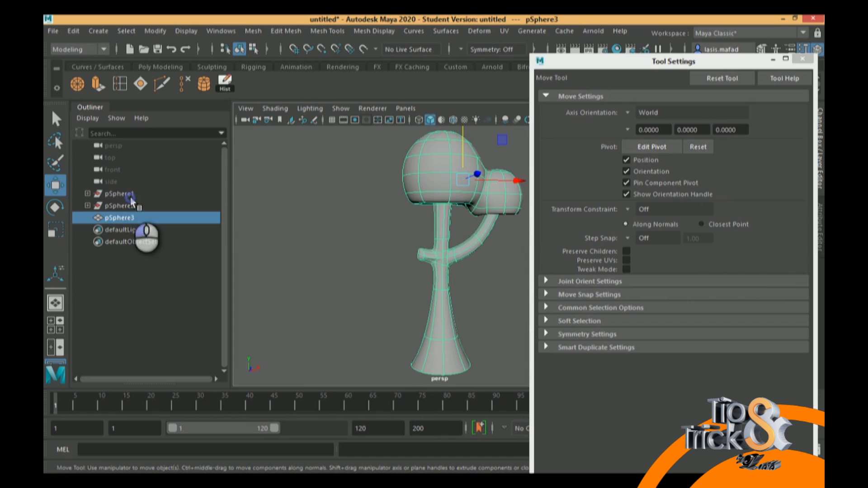
drag(129, 196, 130, 218)
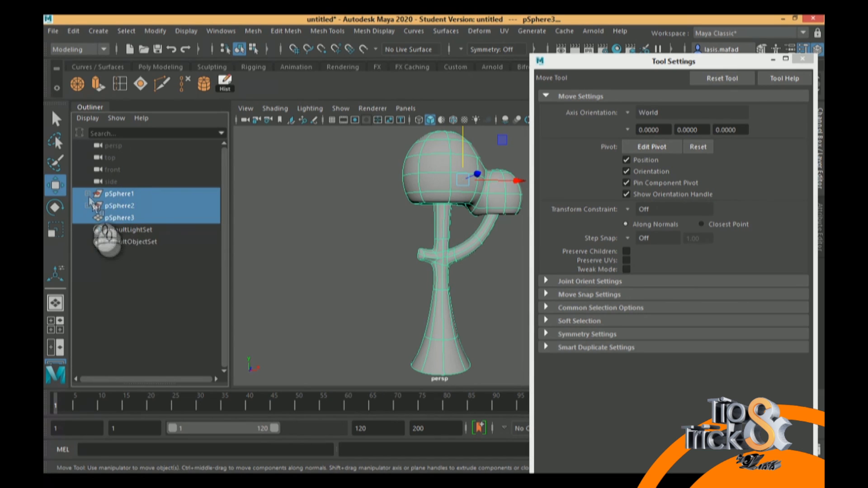
click(135, 190)
click(128, 206)
click(128, 194)
click(127, 205)
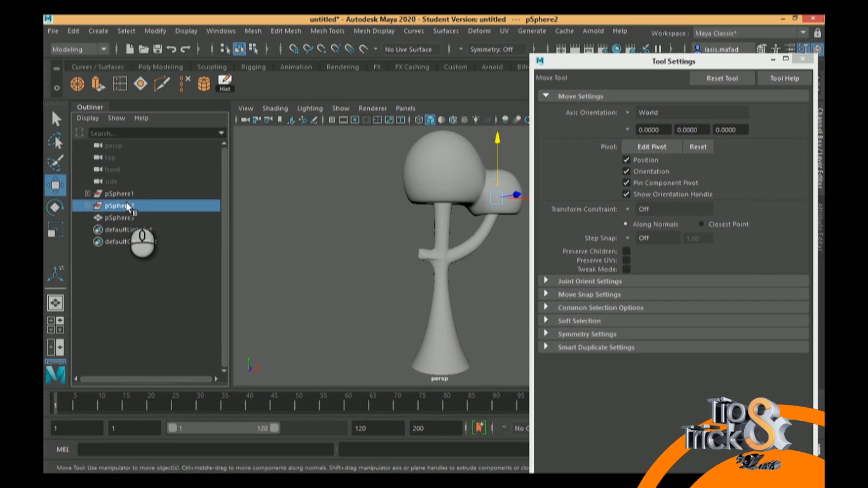
Select the joined mesh and delete its construction history
click(445, 216)
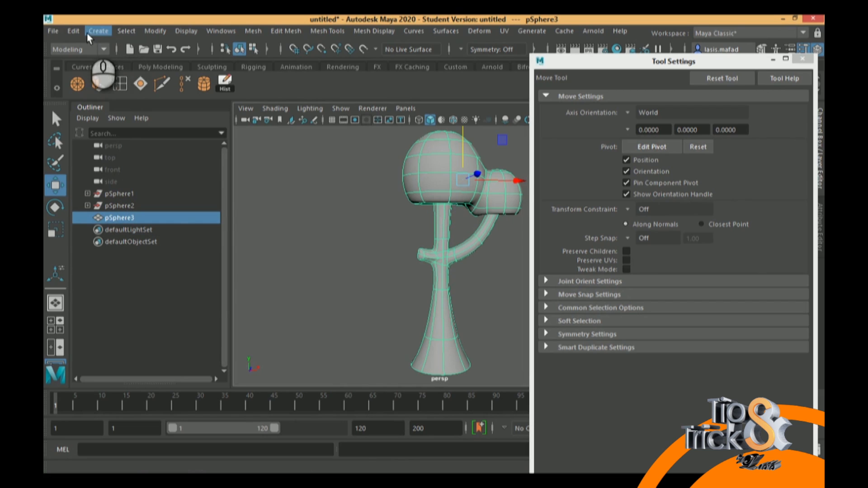
click(71, 33)
click(136, 172)
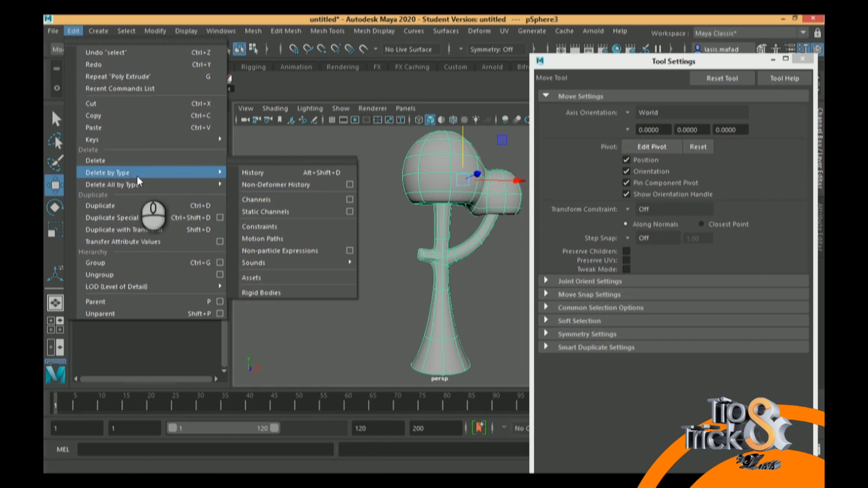
click(243, 172)
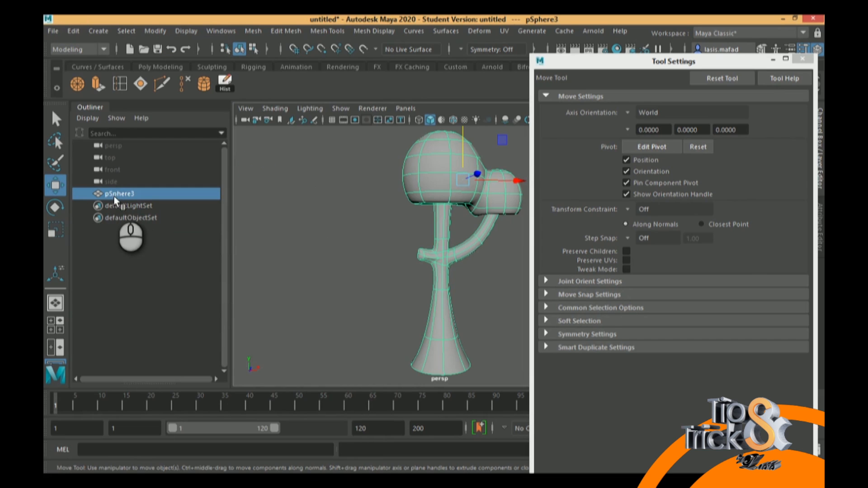
Rename the joined mesh pSphere3 as tree in the Outliner
double_click(132, 195)
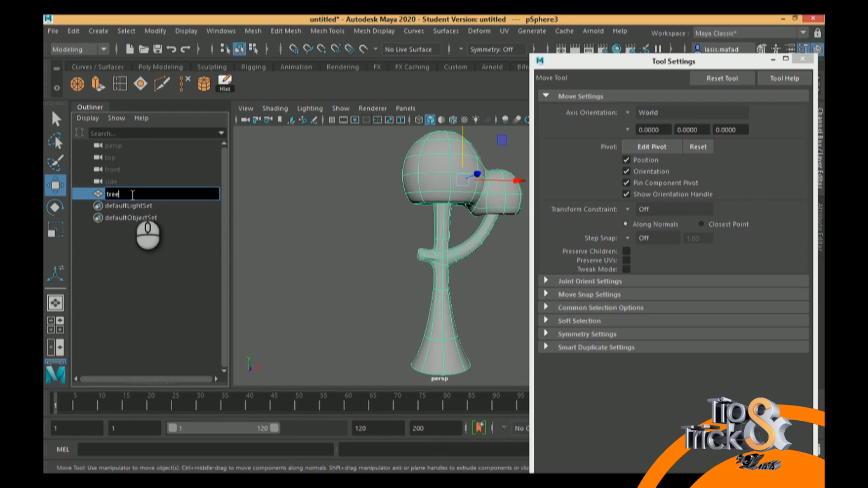
text(tree)
key(Return)
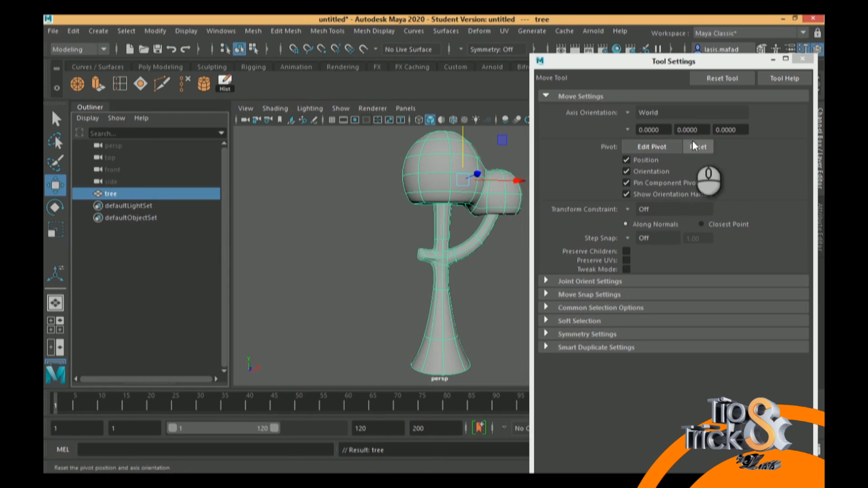
click(841, 197)
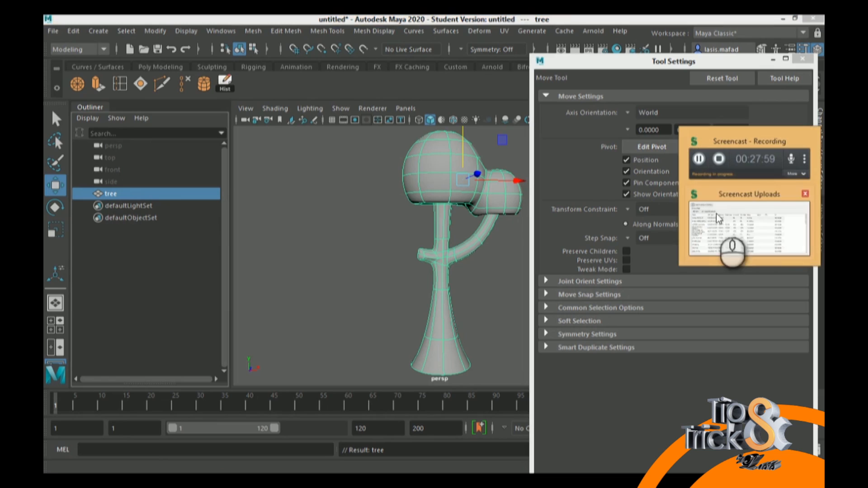